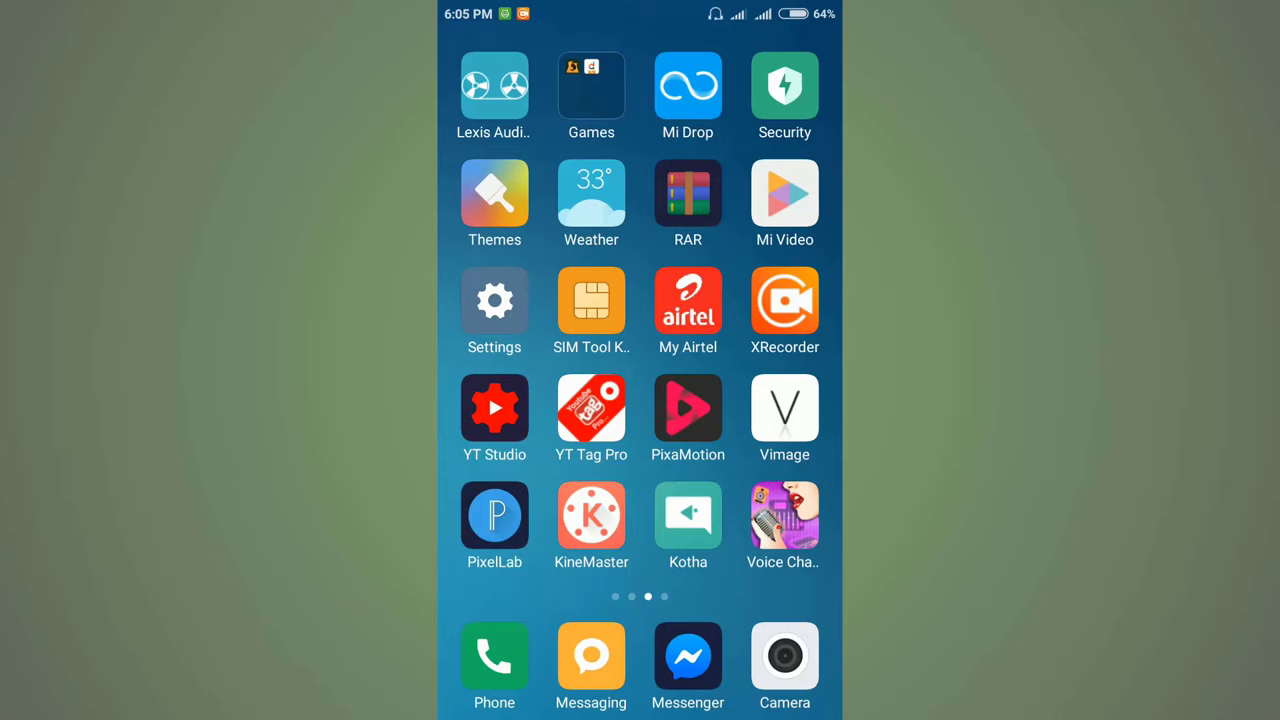
Step: Swipe between the home screen pages to reach the page holding the Google folder
{"action": "mouse_move", "coordinate": [760, 400]}
{"action": "left_mouse_down"}
{"action": "mouse_move", "coordinate": [500, 400]}
{"action": "mouse_move", "coordinate": [760, 400]}
{"action": "left_mouse_up"}
{"action": "left_click_drag", "start_coordinate": [591, 408], "coordinate": [790, 408]}
{"action": "left_click_drag", "start_coordinate": [760, 400], "coordinate": [500, 400]}
{"action": "left_click_drag", "start_coordinate": [700, 400], "coordinate": [600, 400]}
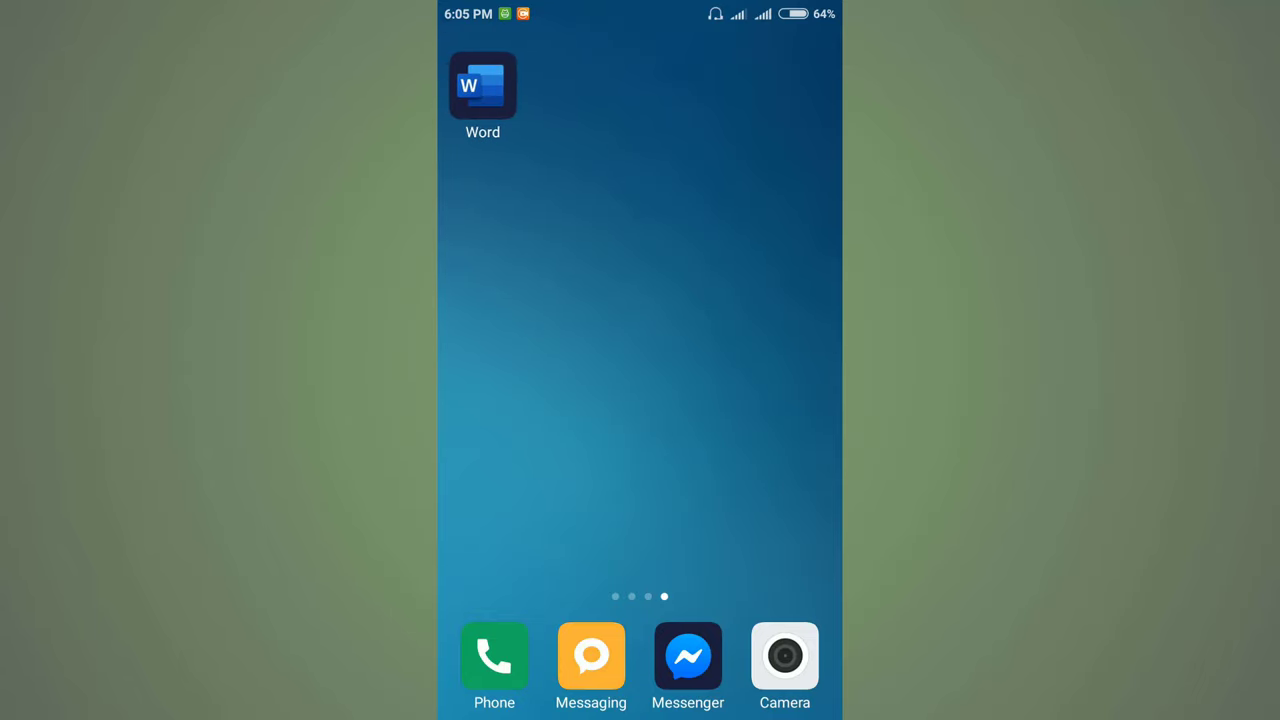
{"action": "left_click_drag", "start_coordinate": [700, 400], "coordinate": [620, 400]}
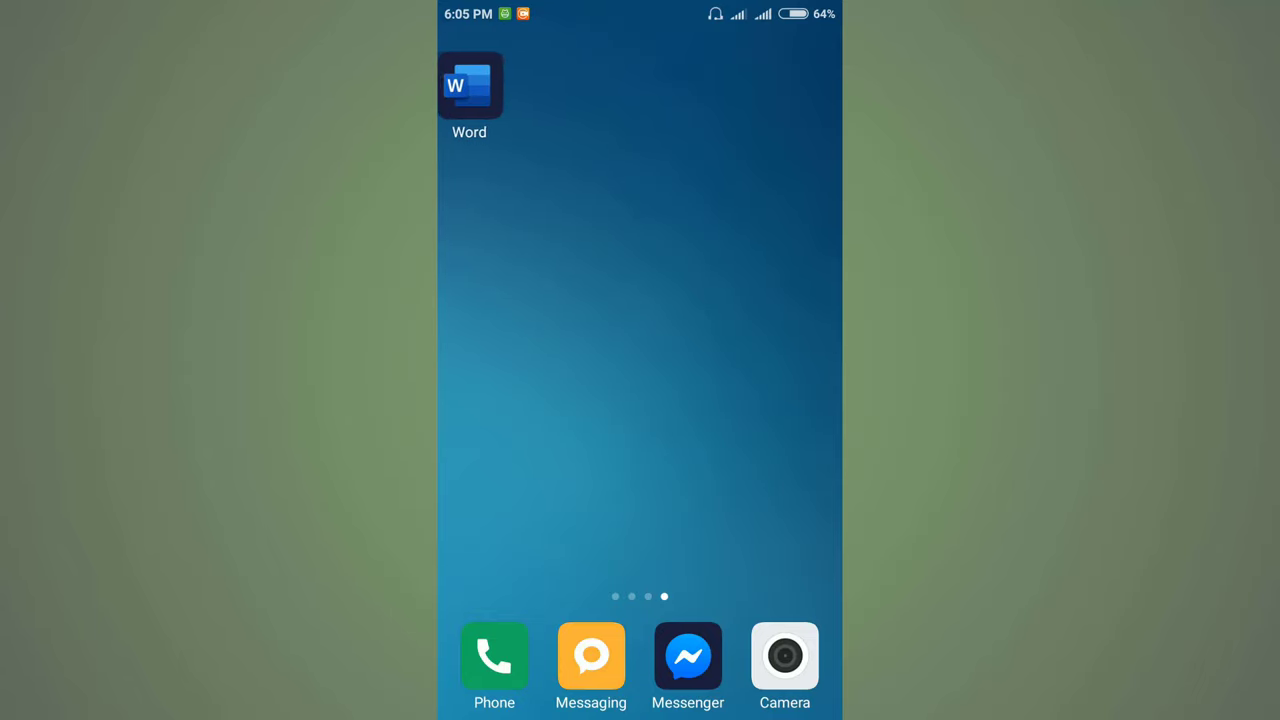
{"action": "left_click_drag", "start_coordinate": [520, 400], "coordinate": [760, 400]}
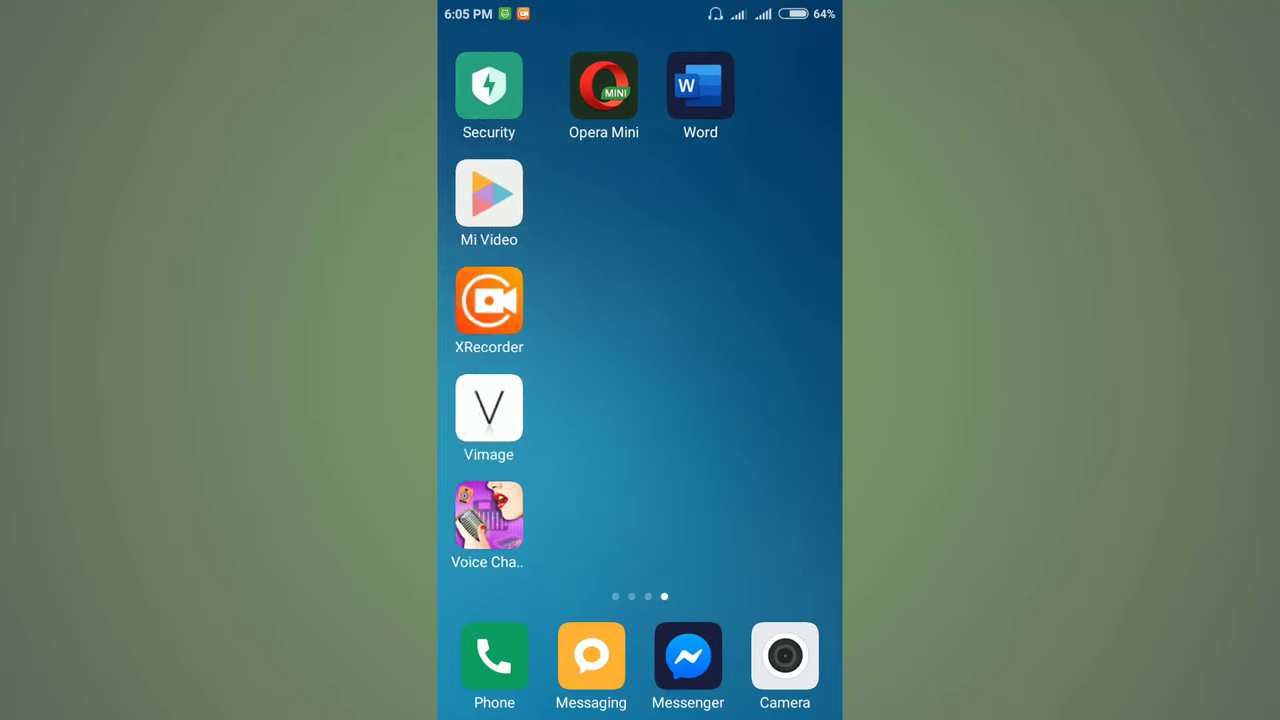
{"action": "left_click_drag", "start_coordinate": [560, 400], "coordinate": [650, 400]}
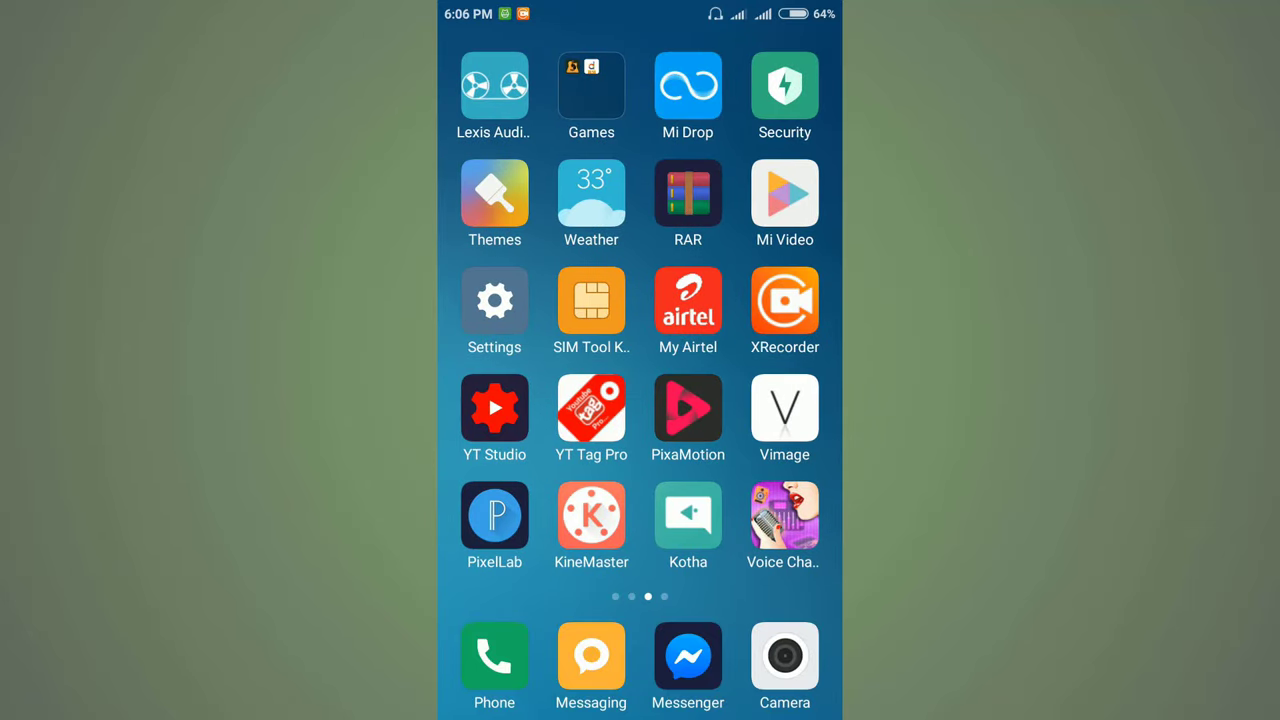
{"action": "left_click_drag", "start_coordinate": [520, 400], "coordinate": [760, 400]}
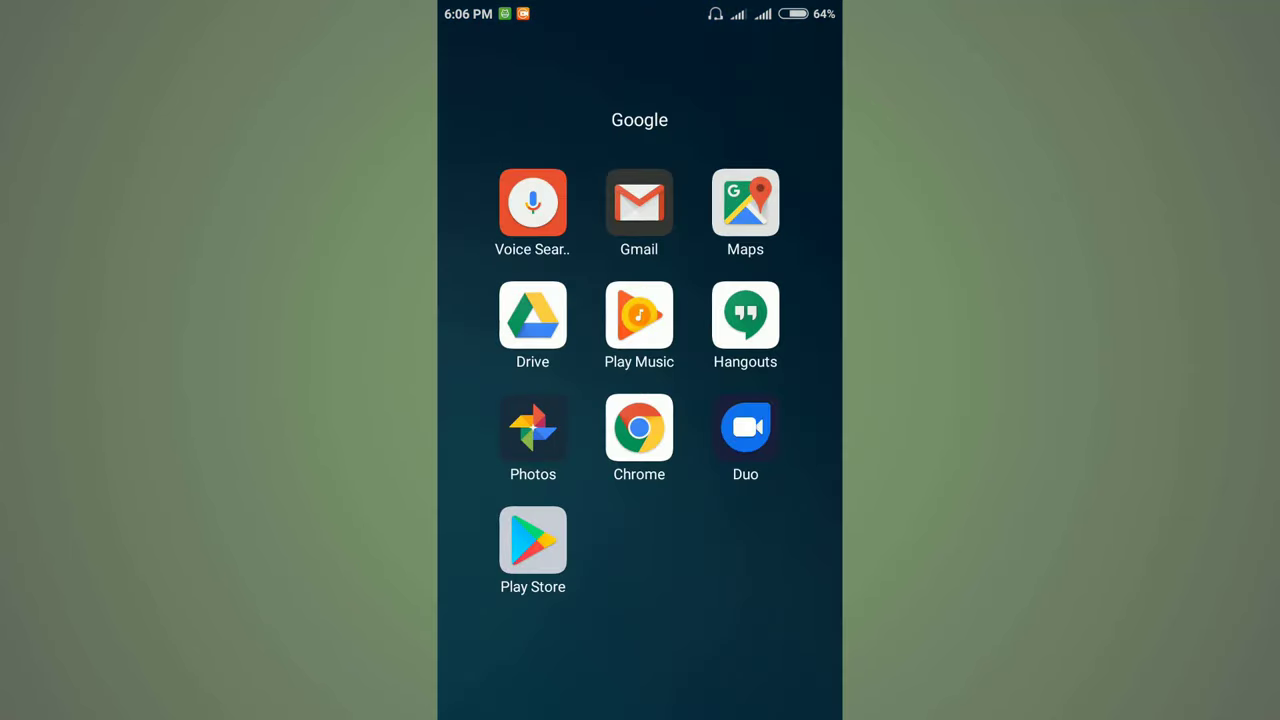
Step: Search the Play Store for 'MS word' and launch Microsoft Word from its details page
{"action": "left_click", "coordinate": [534, 540]}
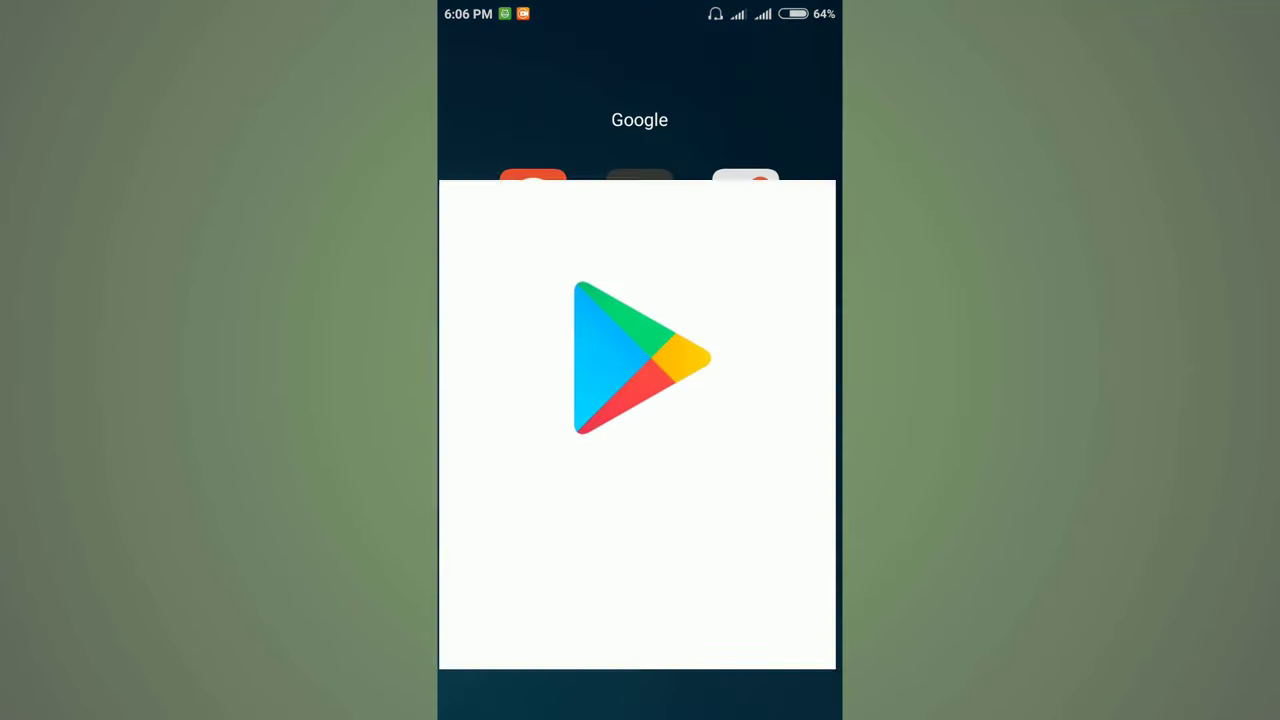
{"action": "left_click", "coordinate": [620, 57]}
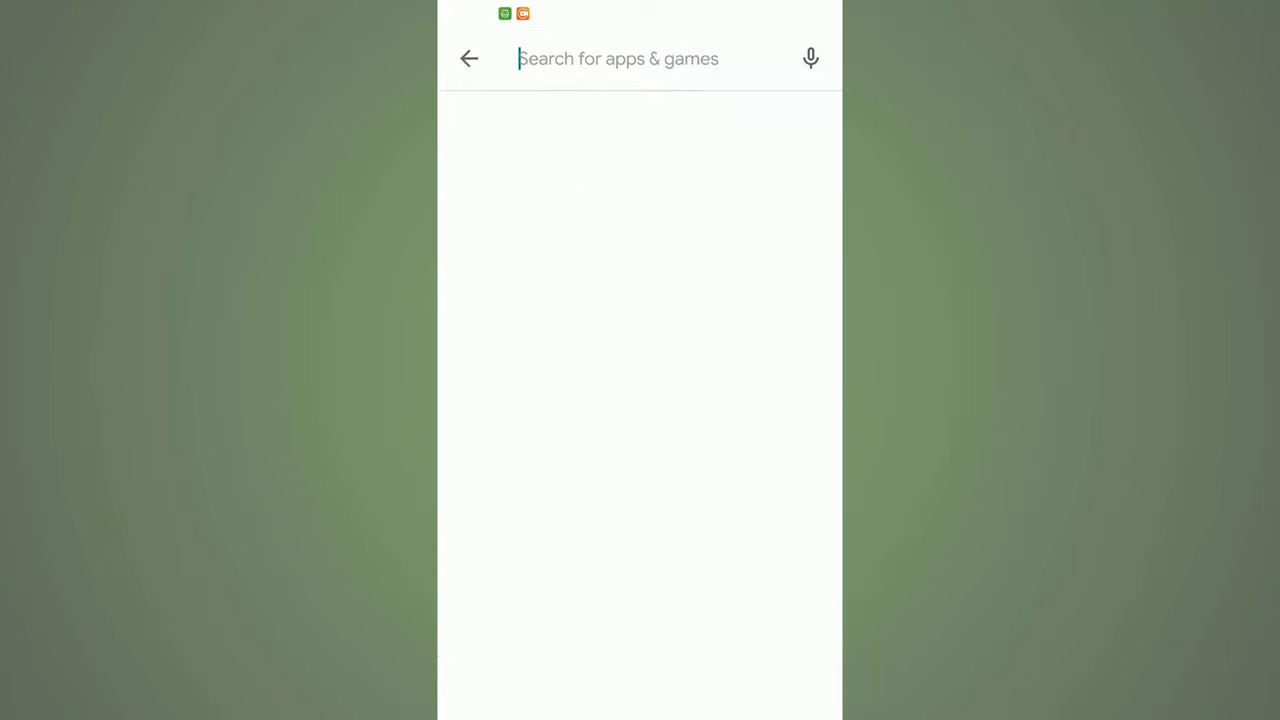
{"action": "left_click", "coordinate": [549, 122]}
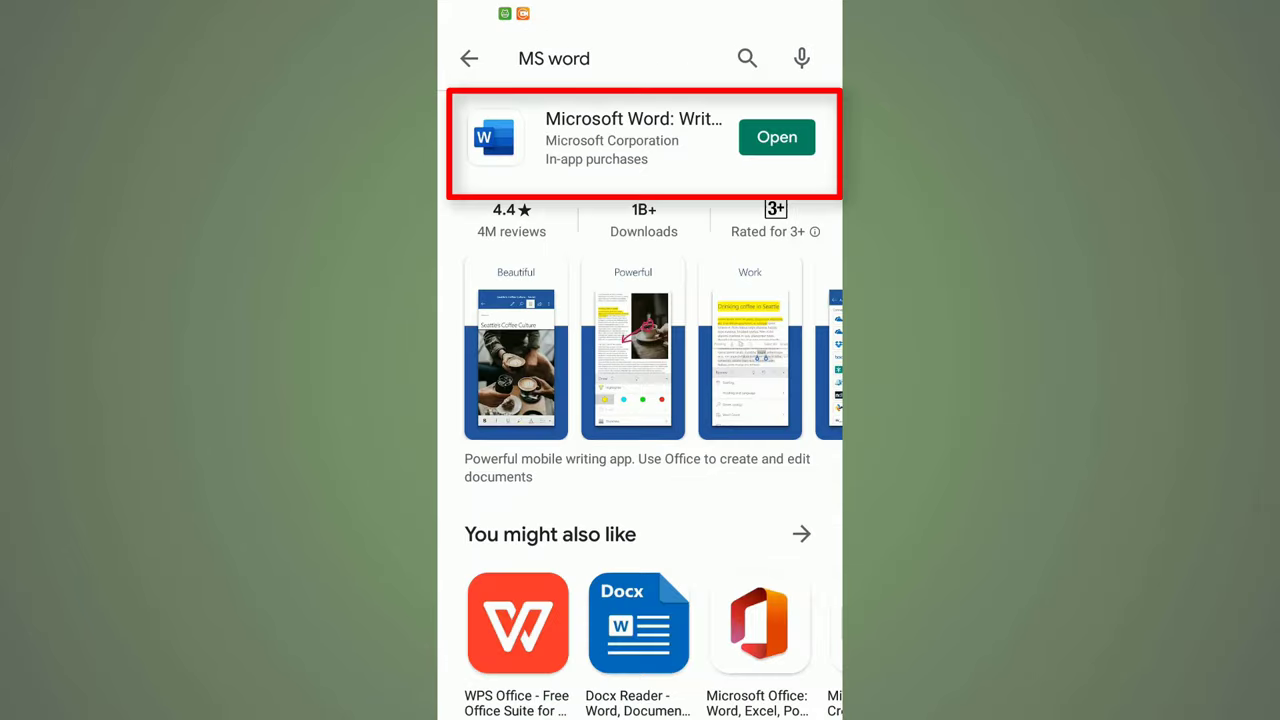
{"action": "left_click", "coordinate": [620, 140]}
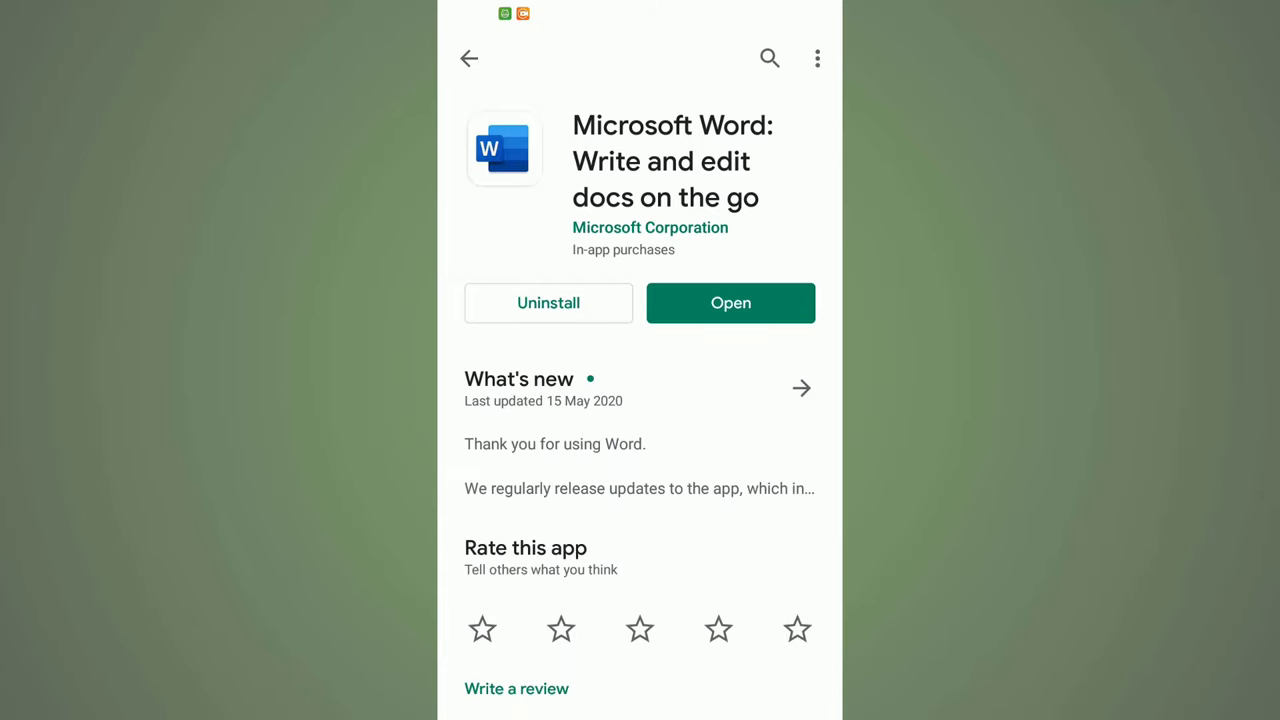
{"action": "left_click", "coordinate": [730, 302]}
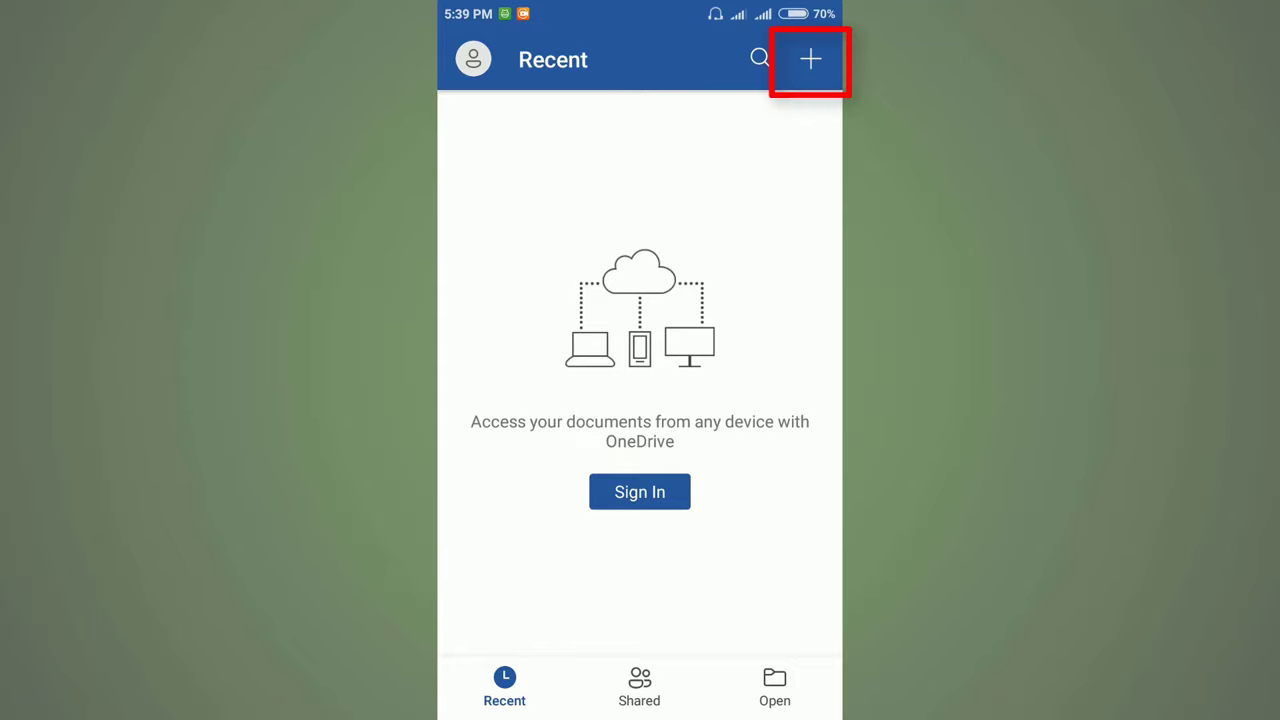
Step: Create a new blank document and dismiss the layout tip
{"action": "left_click", "coordinate": [810, 59]}
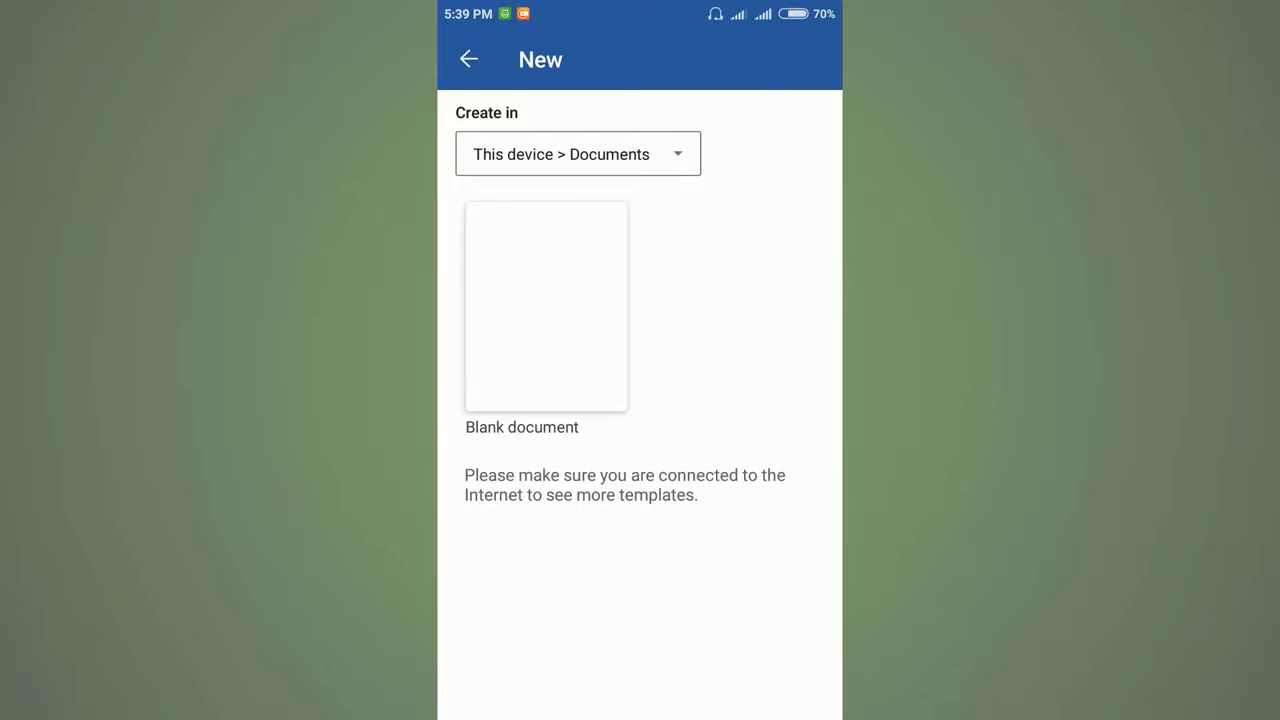
{"action": "left_click", "coordinate": [546, 306]}
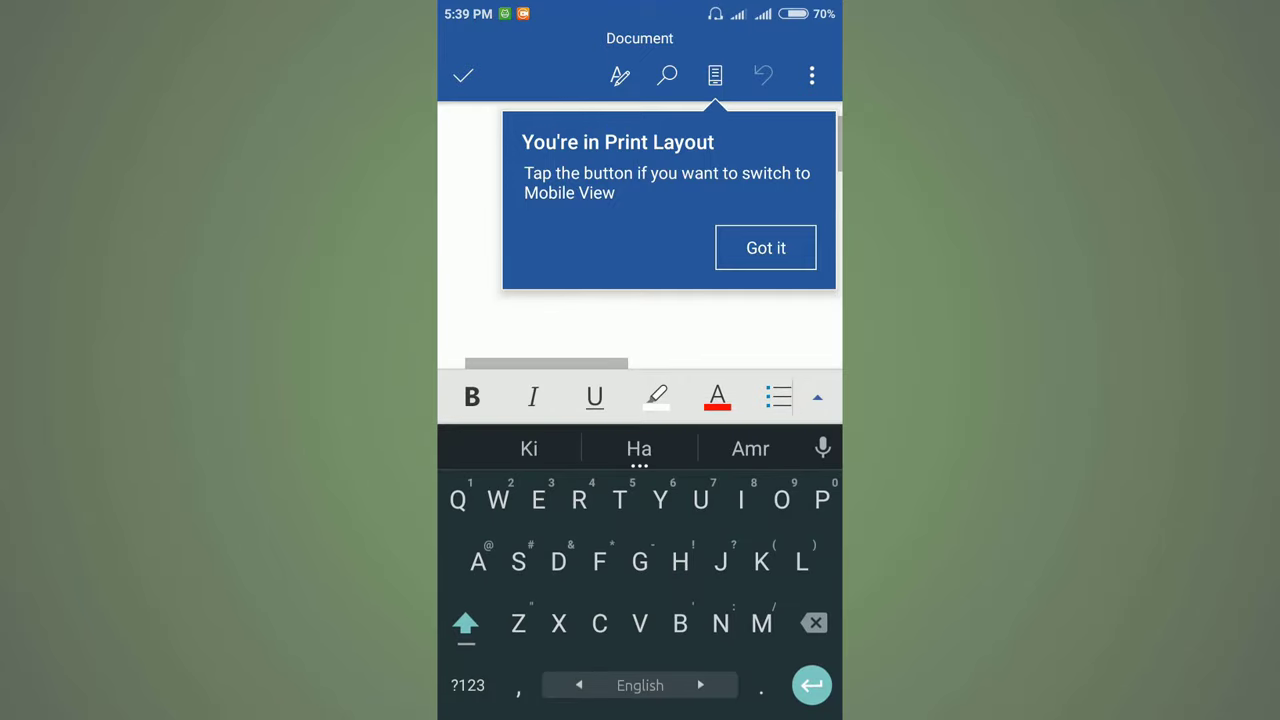
{"action": "key", "text": "Escape"}
{"action": "key", "text": "Escape"}
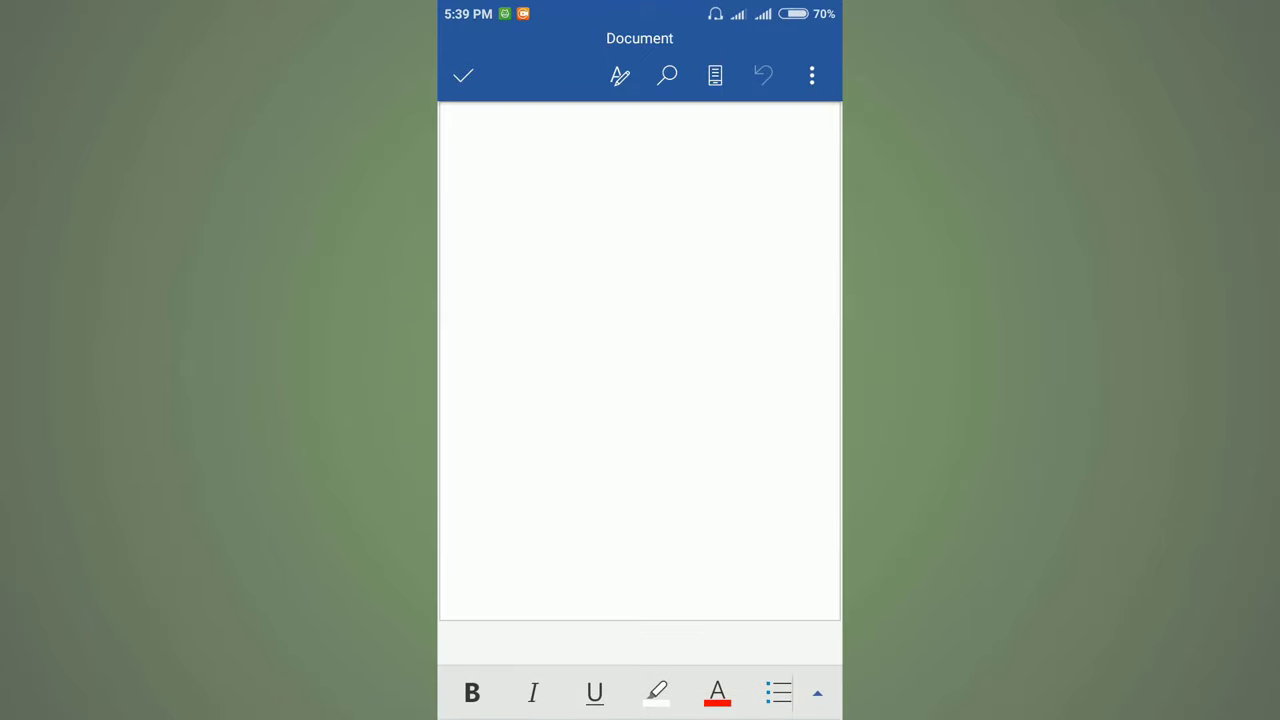
Step: Type the sentence 'My name is' followed by the author's full name on the page
{"action": "left_click", "coordinate": [487, 152]}
{"action": "left_click", "coordinate": [487, 178]}
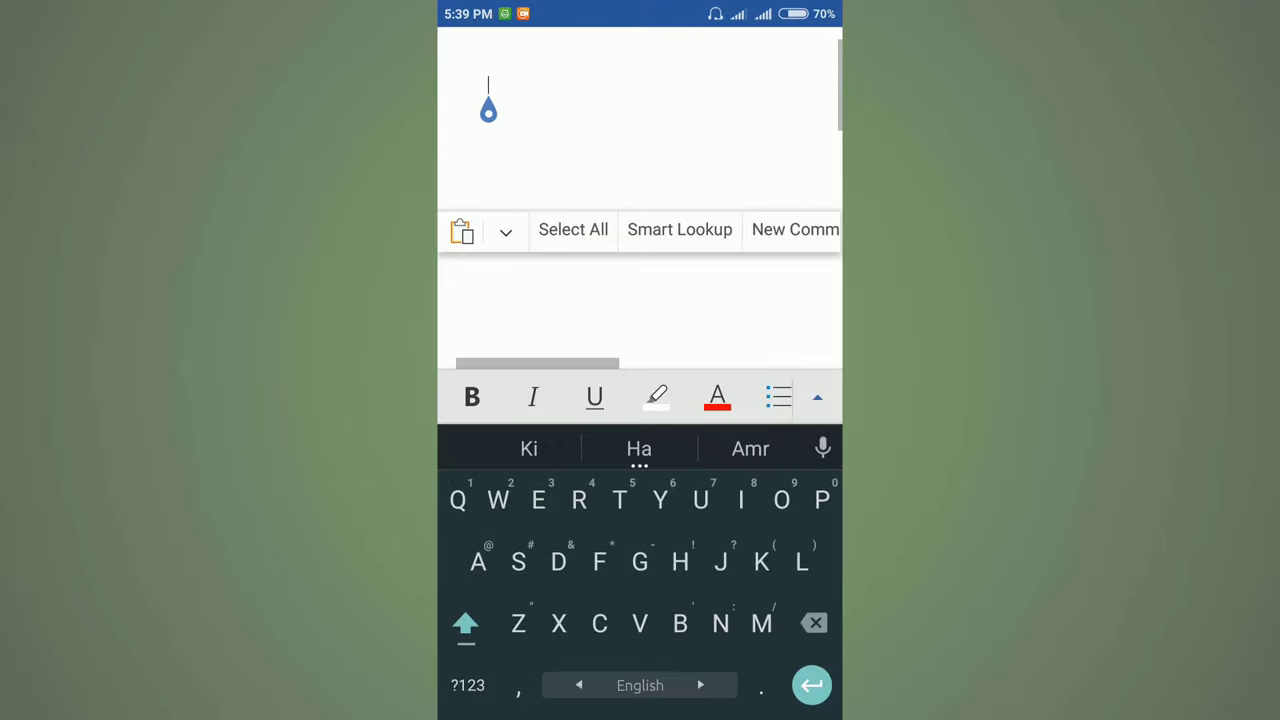
{"action": "key", "text": "Escape"}
{"action": "left_click", "coordinate": [487, 178]}
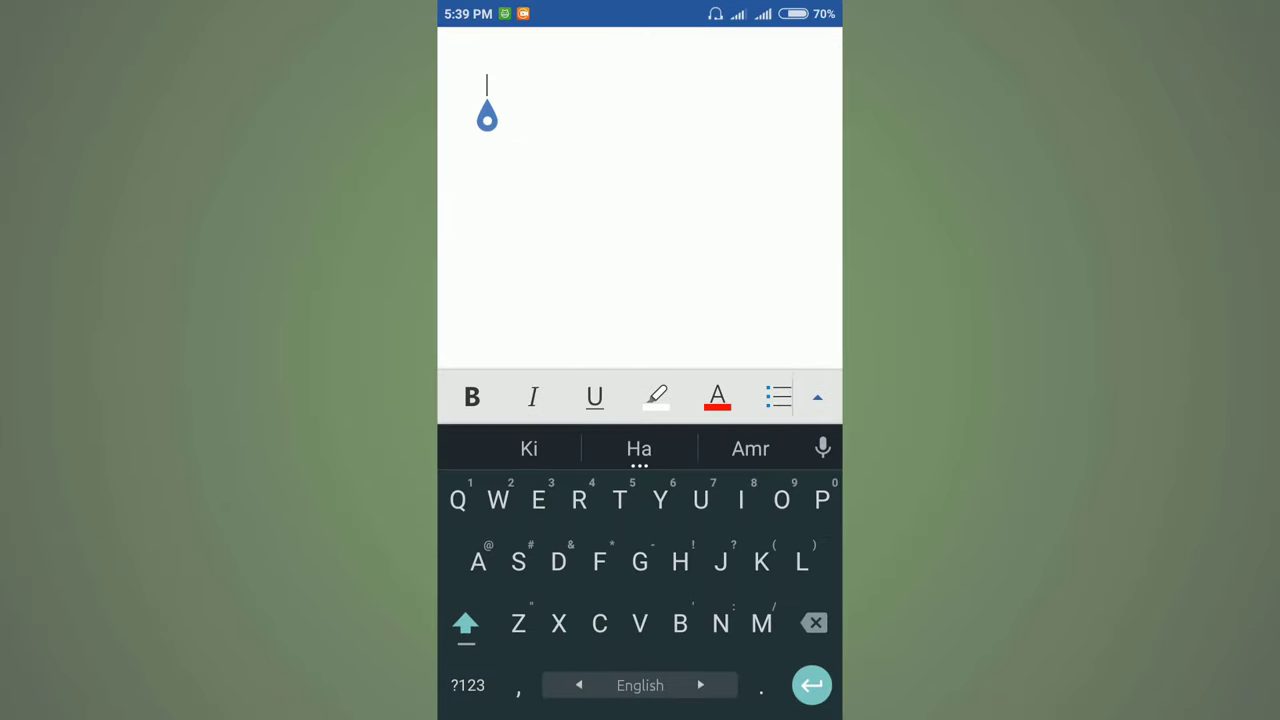
{"action": "type", "text": "M"}
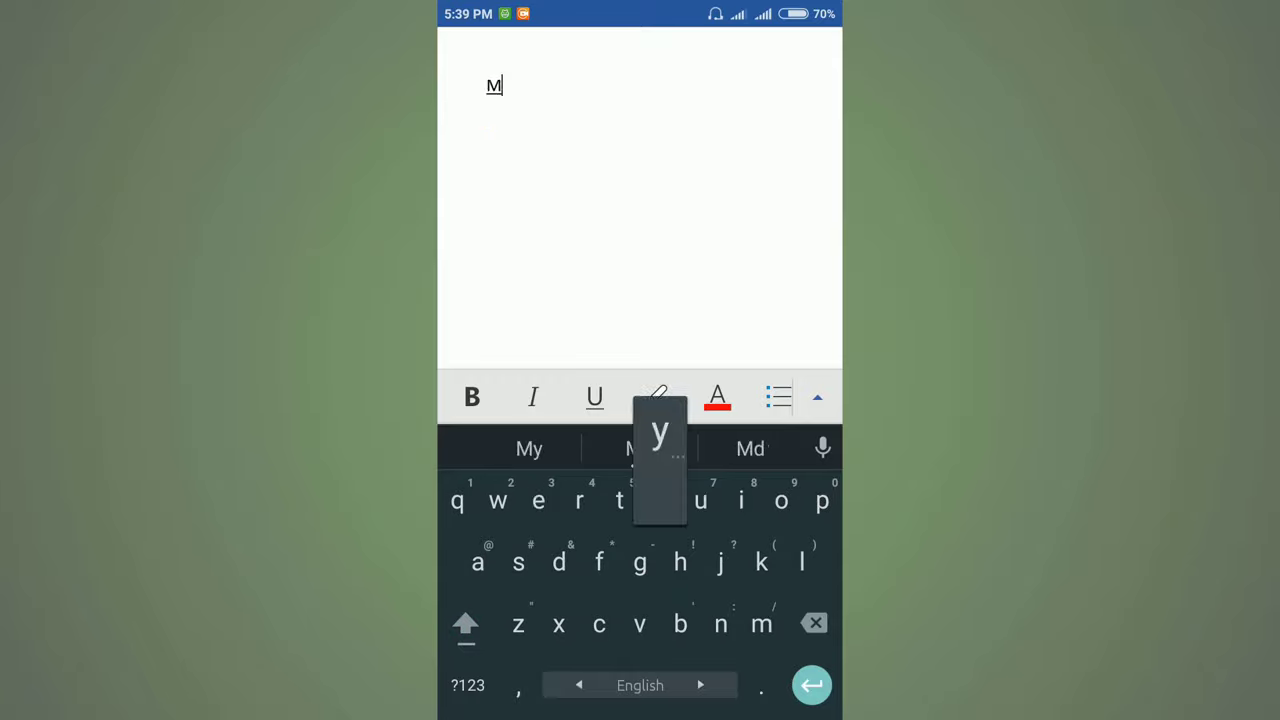
{"action": "type", "text": "y name is Nahidur Rah"}
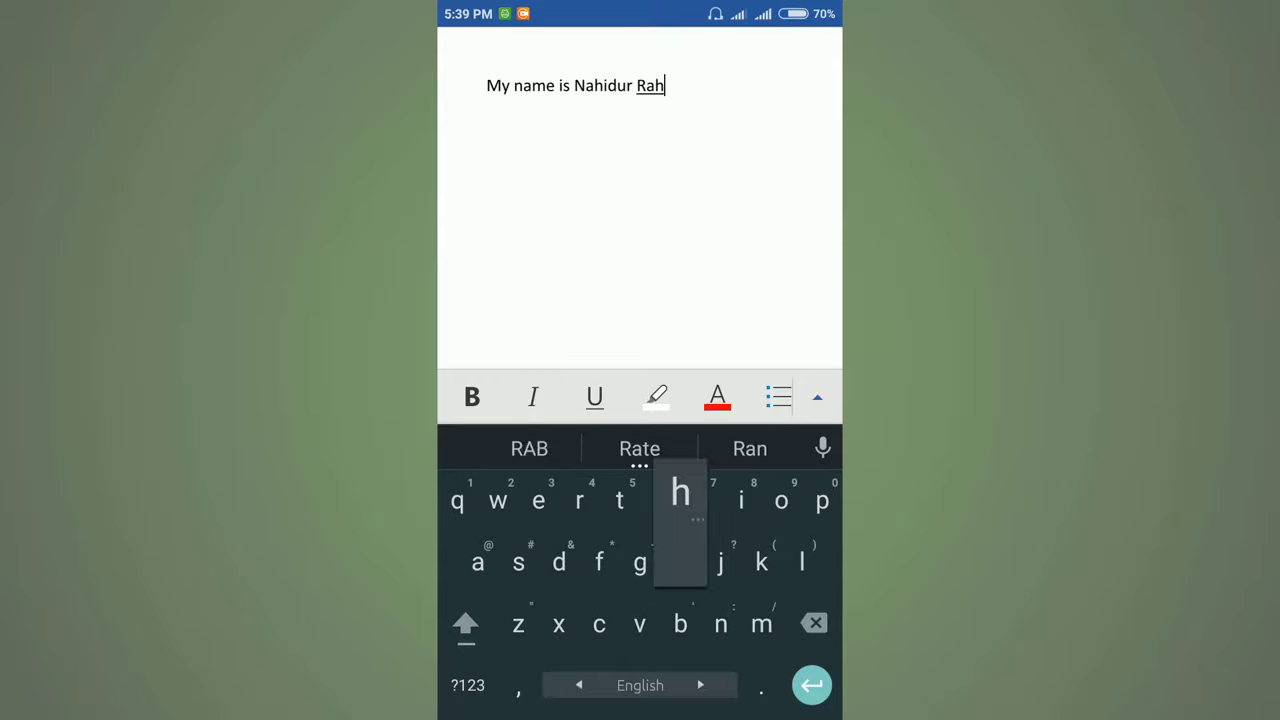
{"action": "type", "text": "man Tomal"}
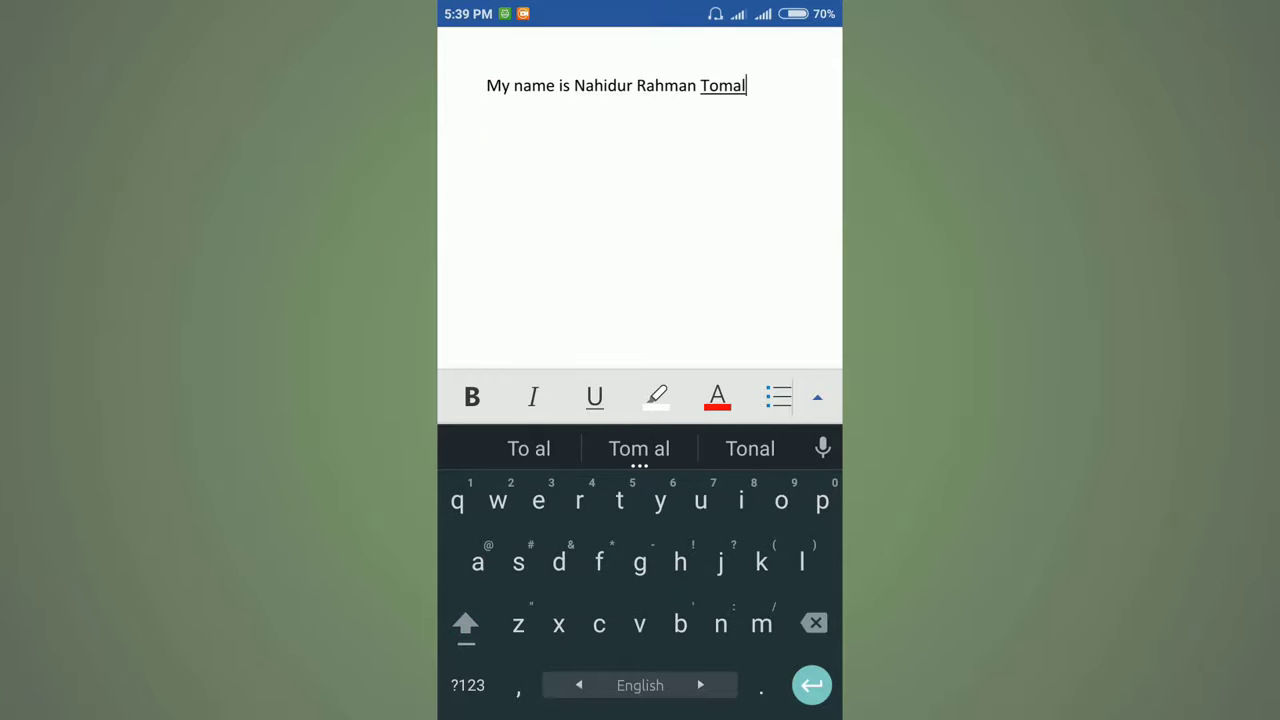
{"action": "key", "text": "Escape"}
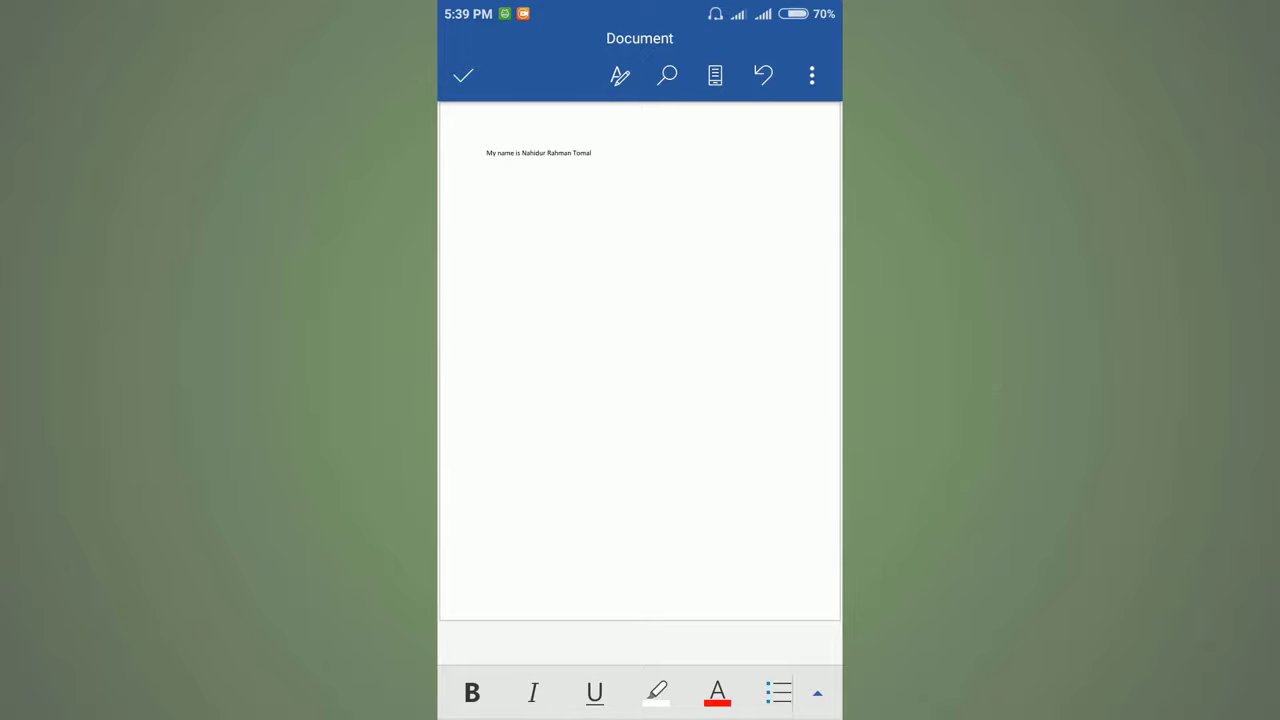
Step: Select the whole typed sentence
{"action": "left_click", "coordinate": [555, 153]}
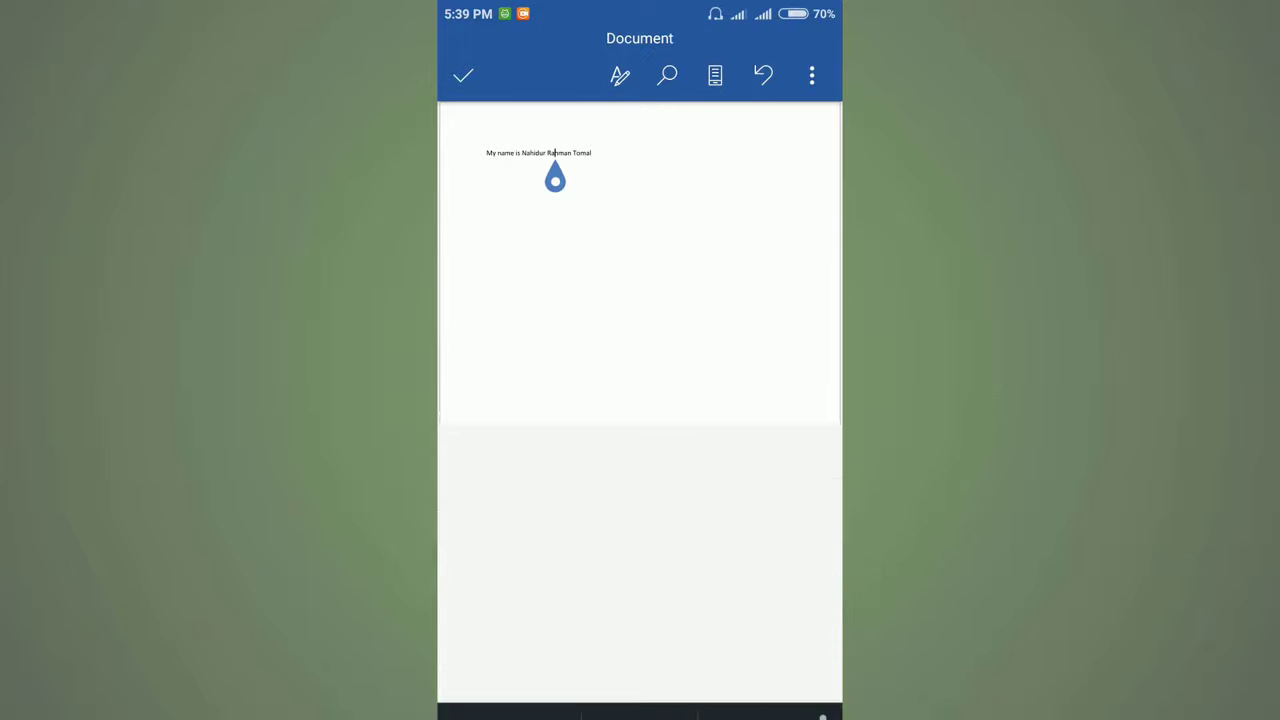
{"action": "double_click", "coordinate": [565, 85]}
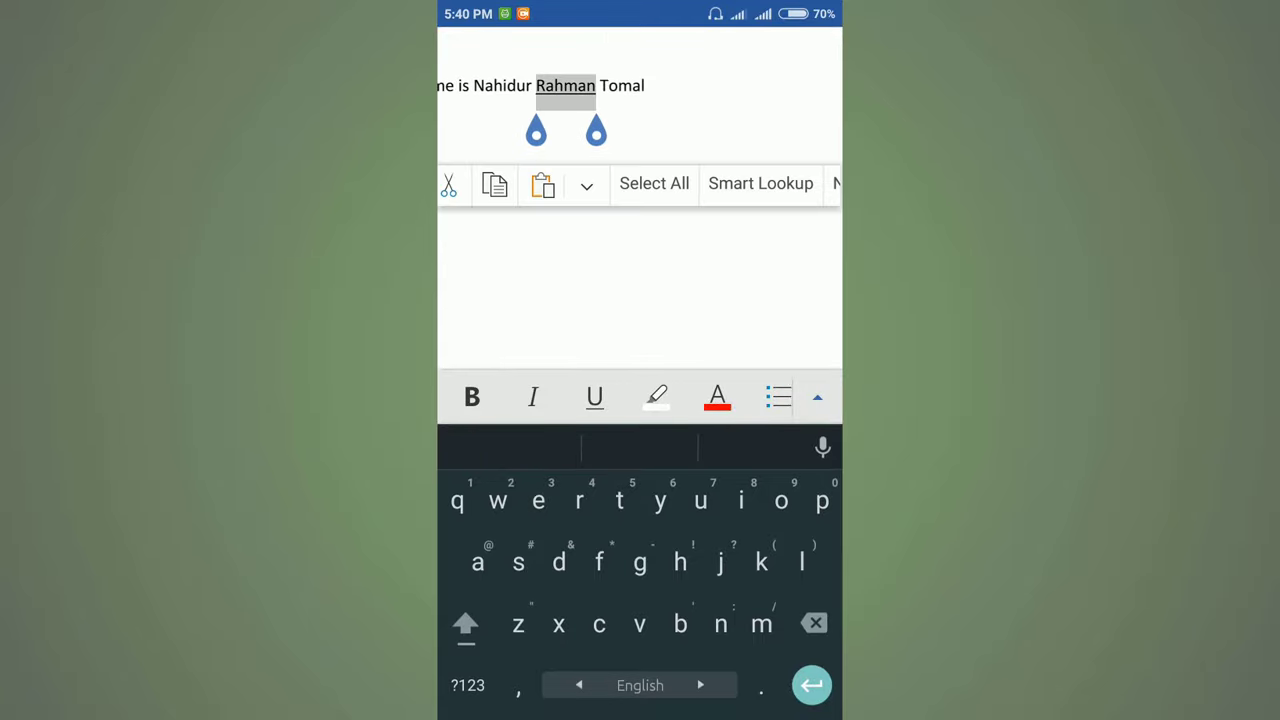
{"action": "left_click", "coordinate": [671, 183]}
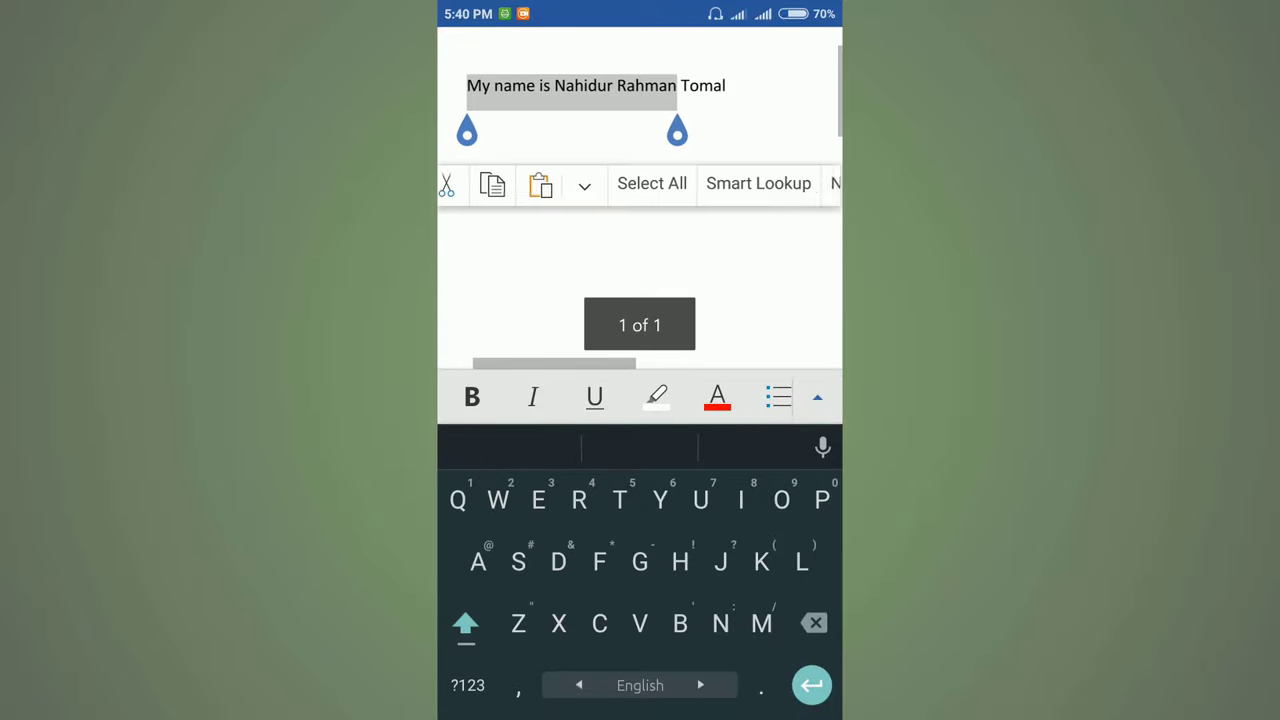
{"action": "left_click_drag", "start_coordinate": [677, 132], "coordinate": [737, 132]}
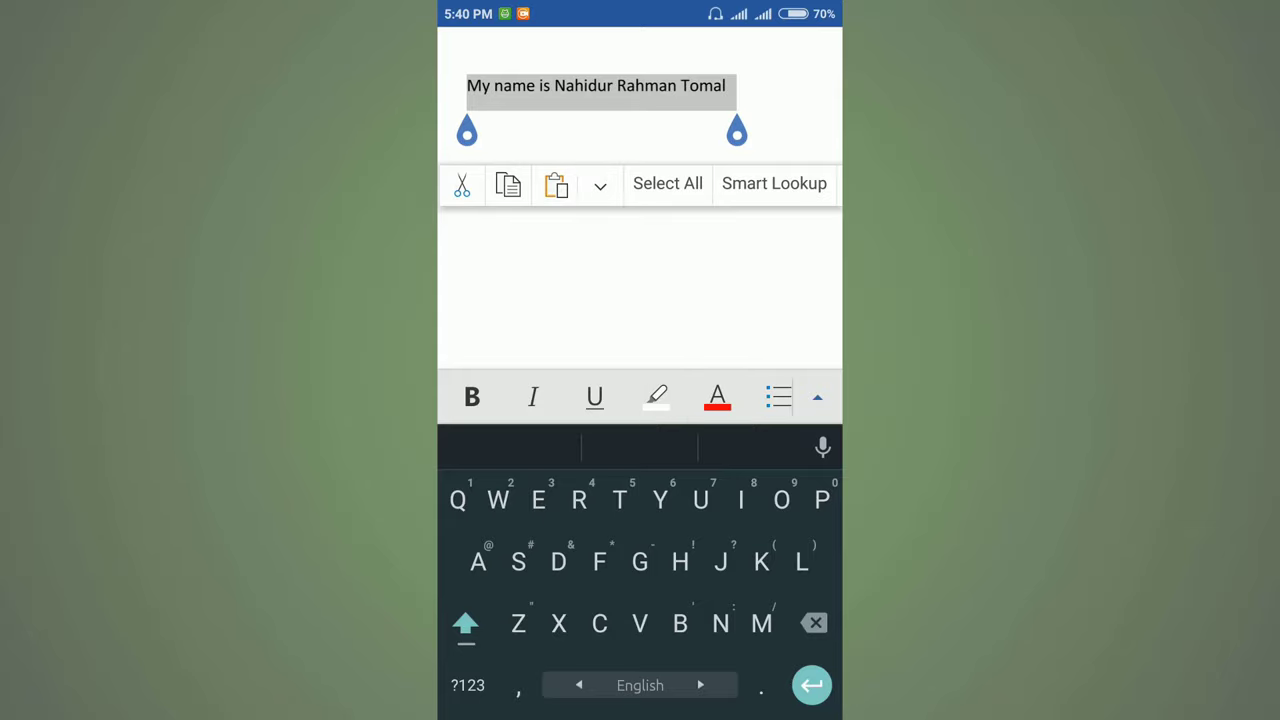
Step: Change the sentence's font color to red under Standard Colors
{"action": "left_click", "coordinate": [717, 397]}
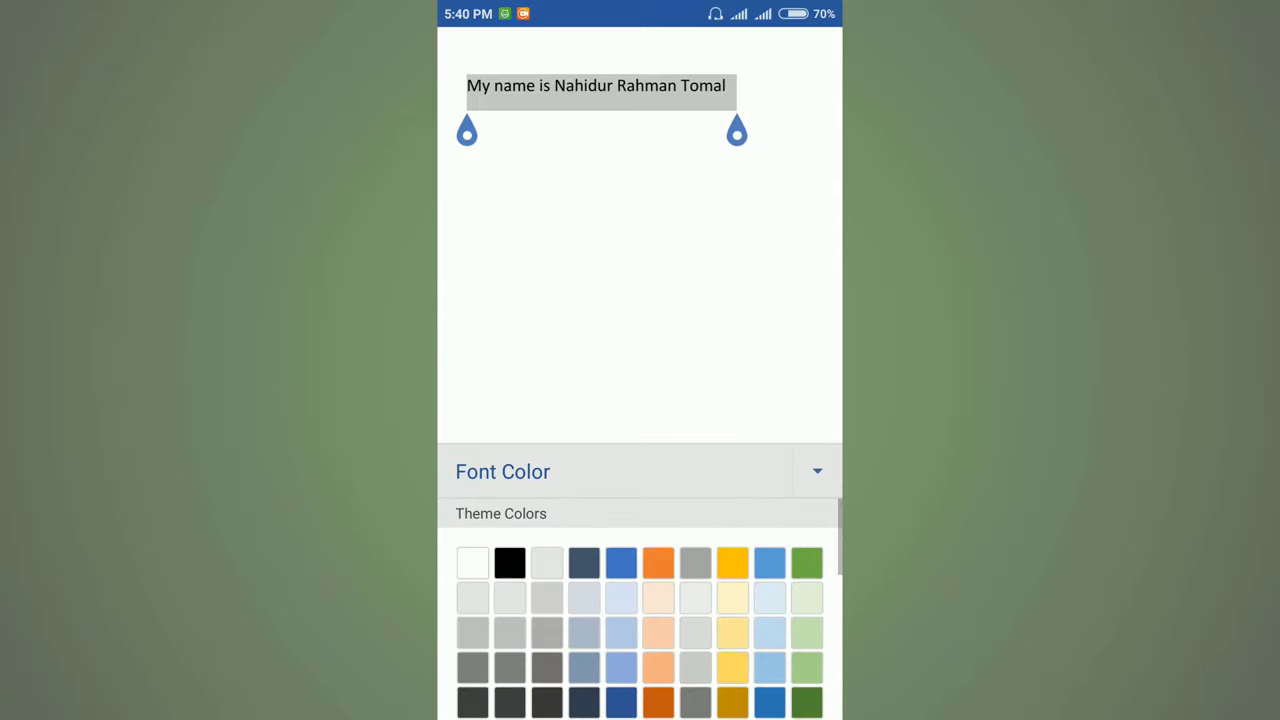
{"action": "scroll", "coordinate": [640, 610], "scroll_direction": "down", "scroll_amount": 1}
{"action": "scroll", "coordinate": [640, 610], "scroll_direction": "up", "scroll_amount": 1}
{"action": "left_click", "coordinate": [547, 563]}
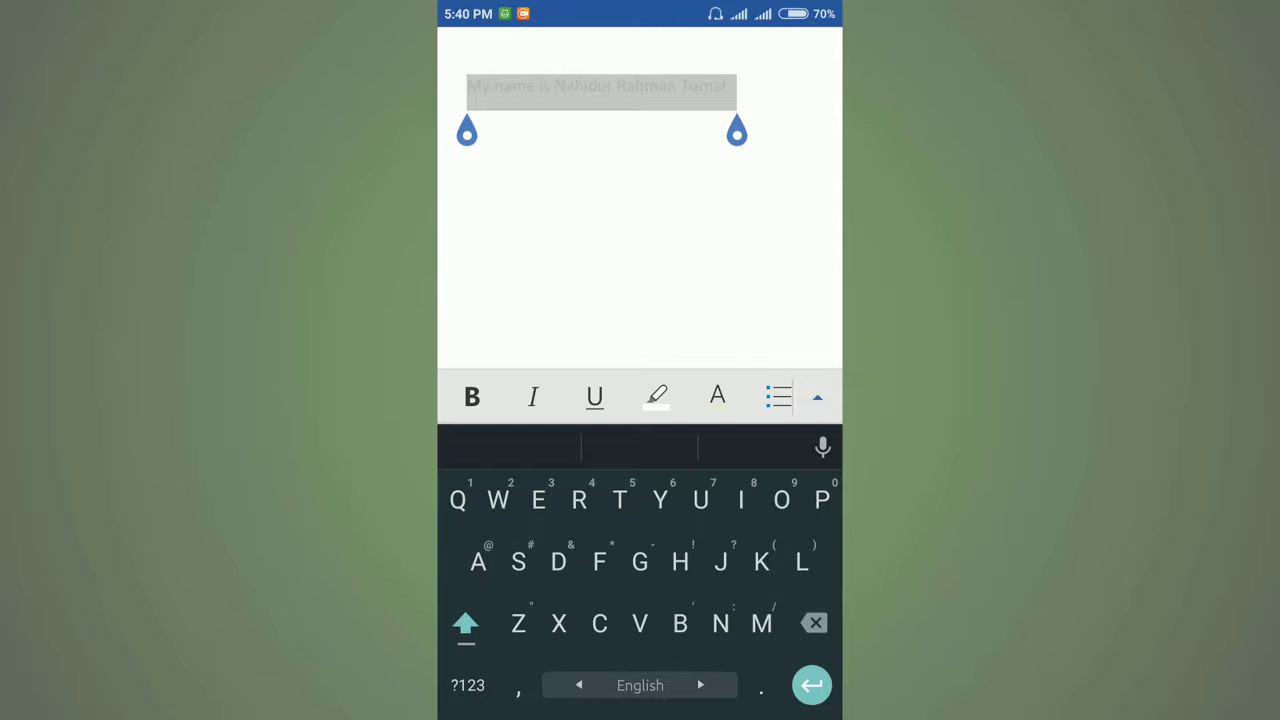
{"action": "left_click", "coordinate": [717, 397]}
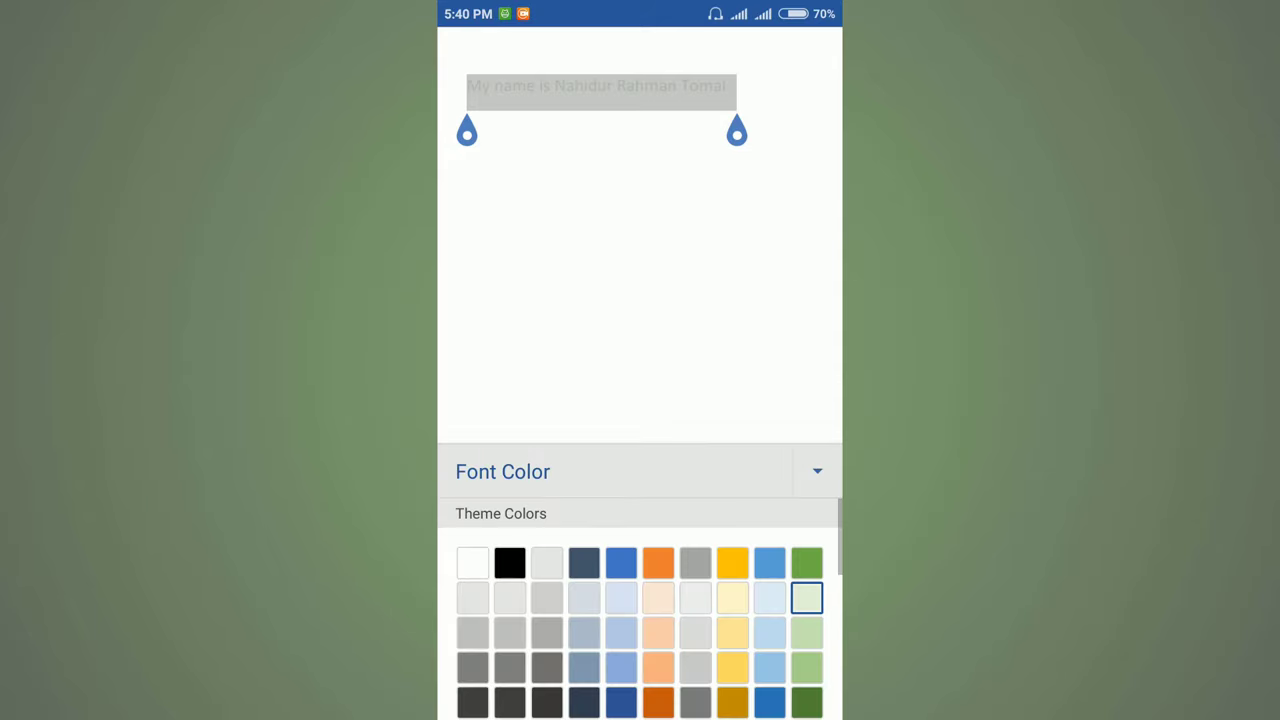
{"action": "scroll", "coordinate": [640, 600], "scroll_direction": "down", "scroll_amount": 2}
{"action": "scroll", "coordinate": [640, 600], "scroll_direction": "down", "scroll_amount": 1}
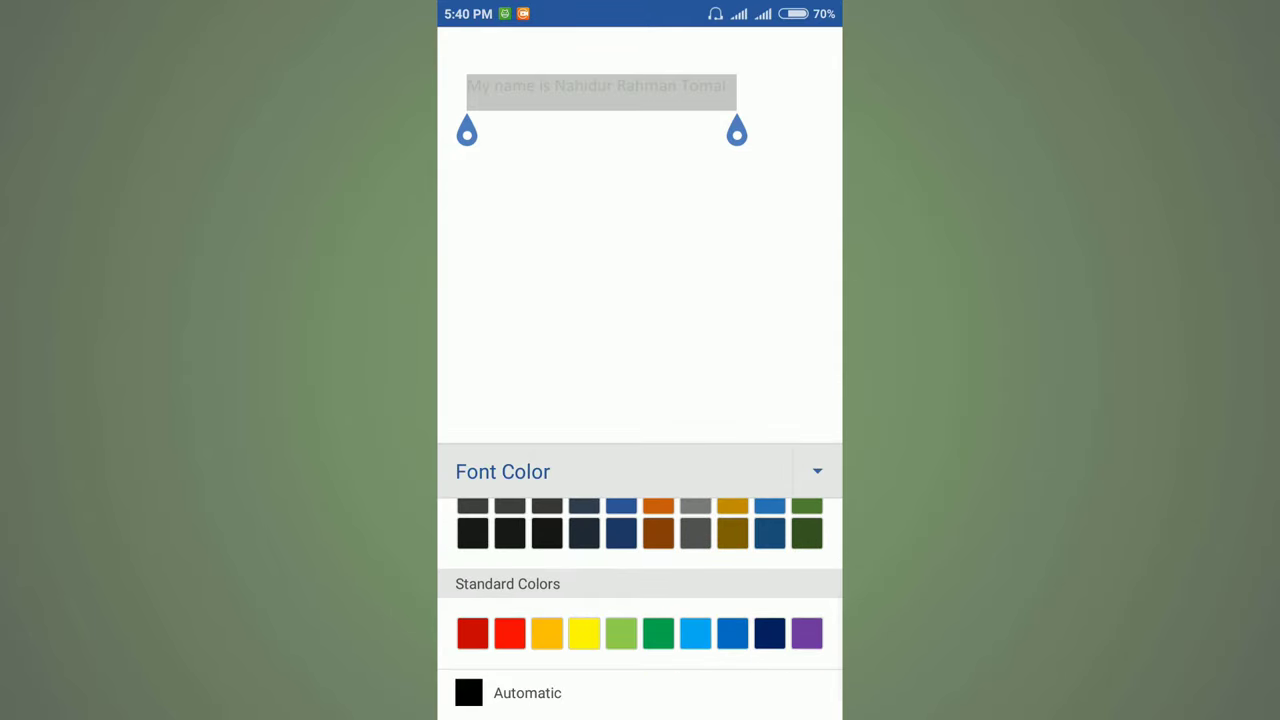
{"action": "left_click", "coordinate": [509, 631]}
{"action": "key", "text": "Escape"}
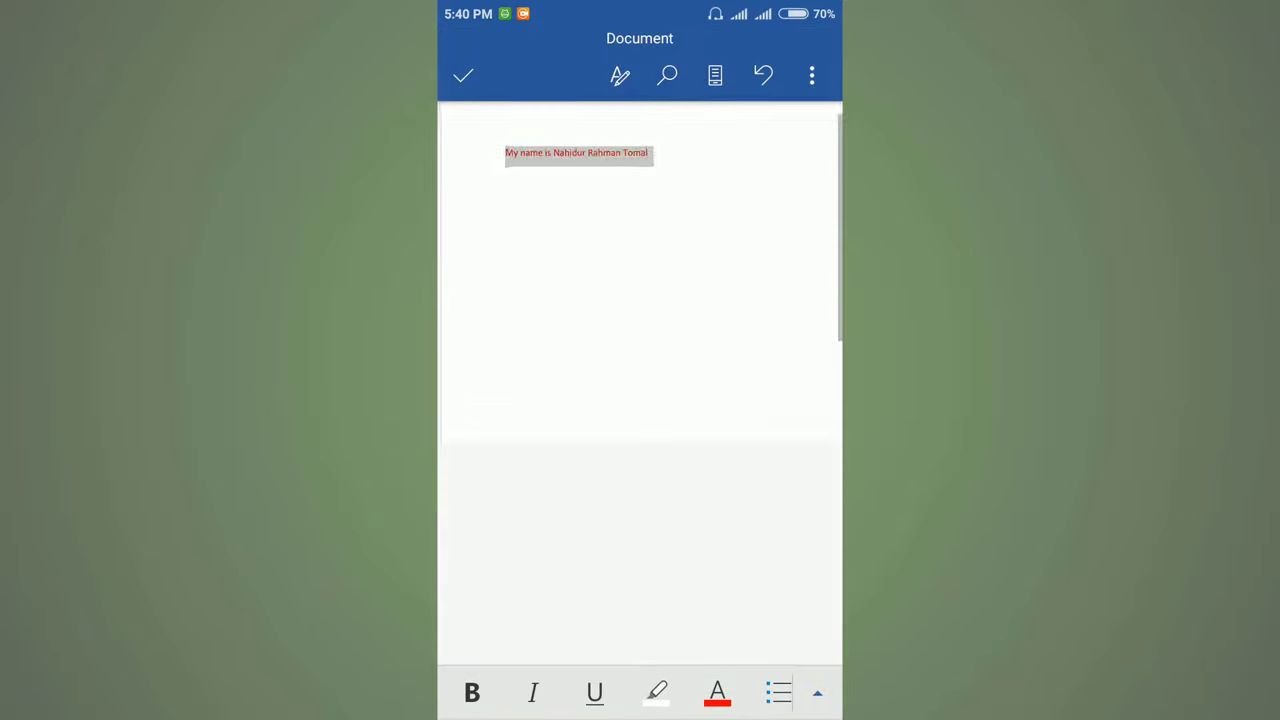
Step: Set the font size to 48 from the text formatting options
{"action": "left_click", "coordinate": [593, 153]}
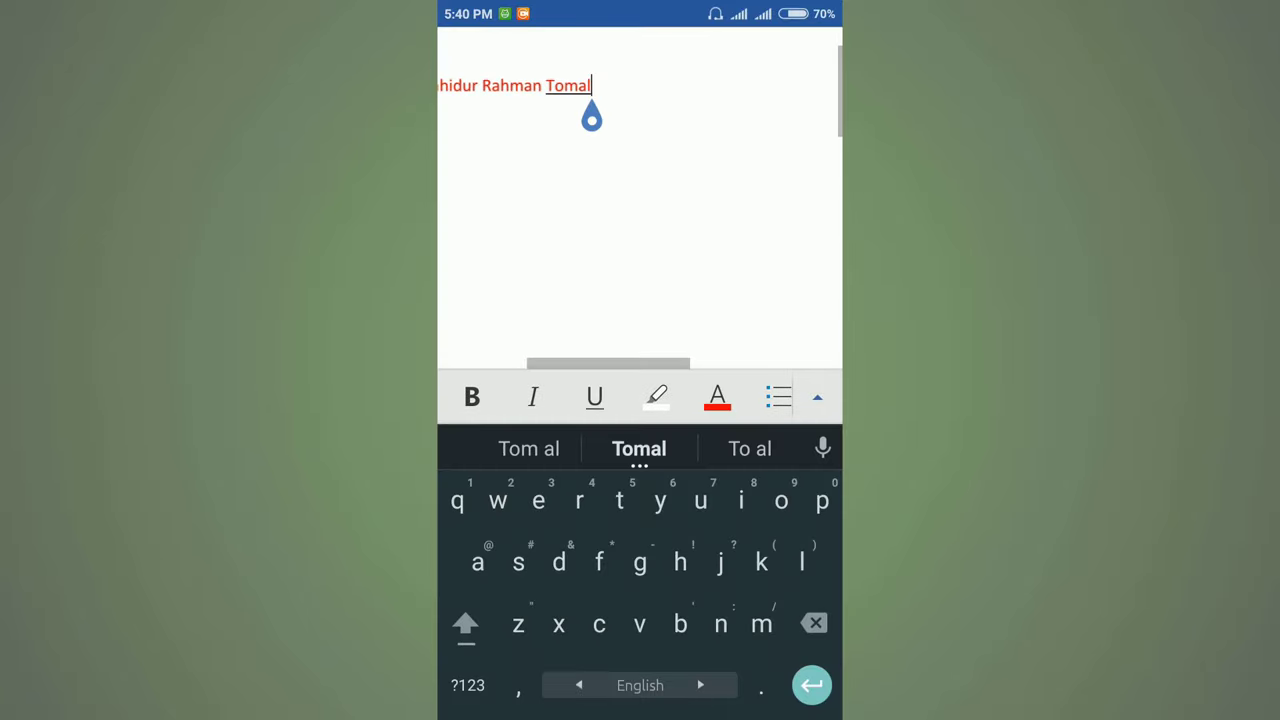
{"action": "key", "text": "Escape"}
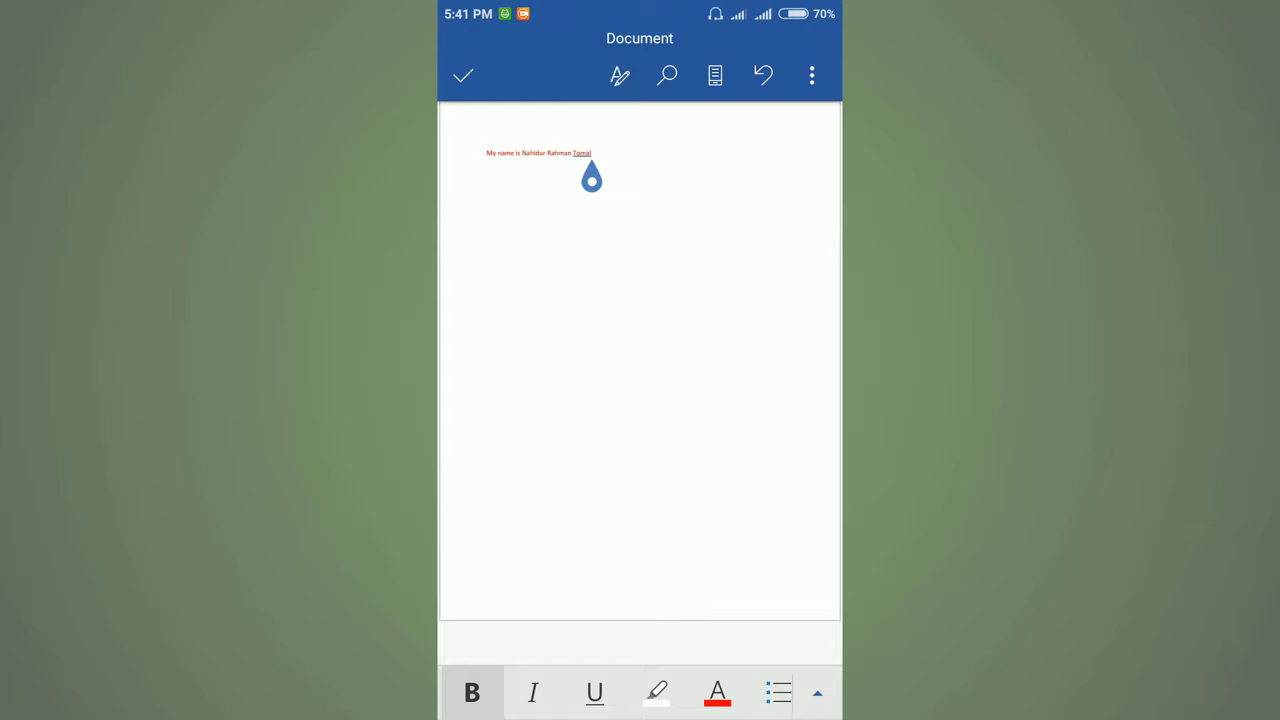
{"action": "left_click", "coordinate": [619, 75]}
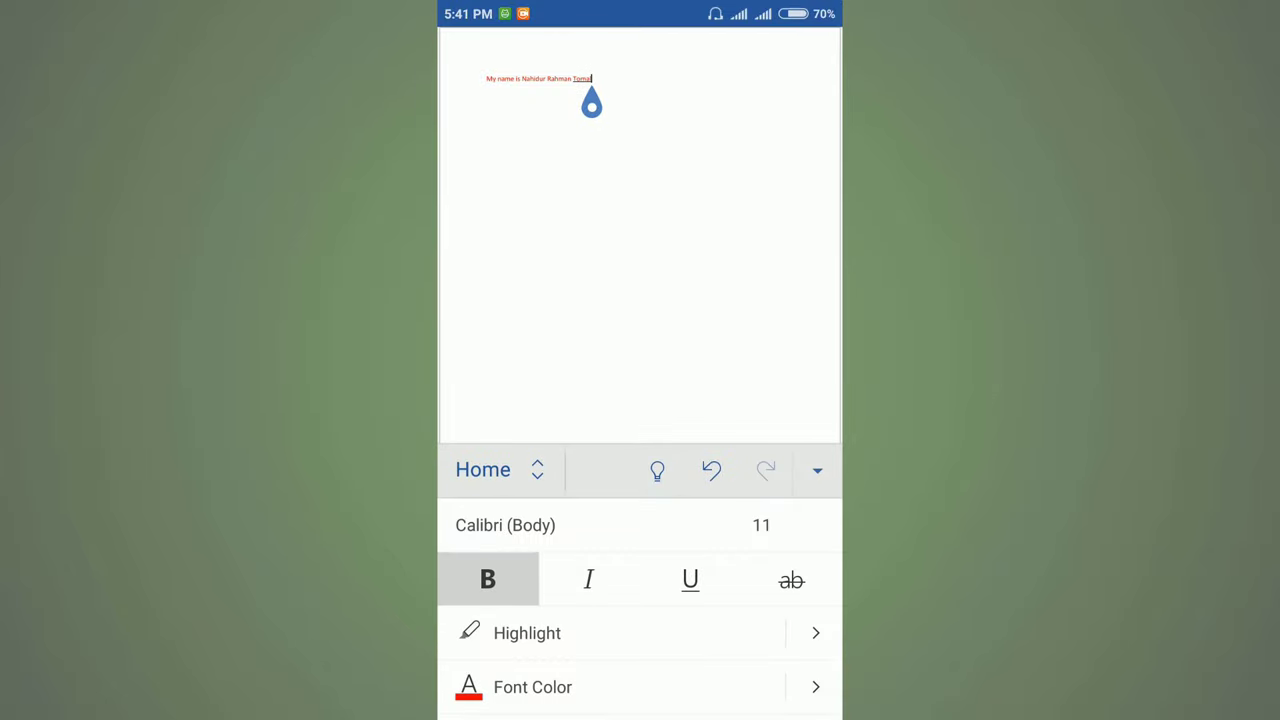
{"action": "left_click", "coordinate": [761, 525]}
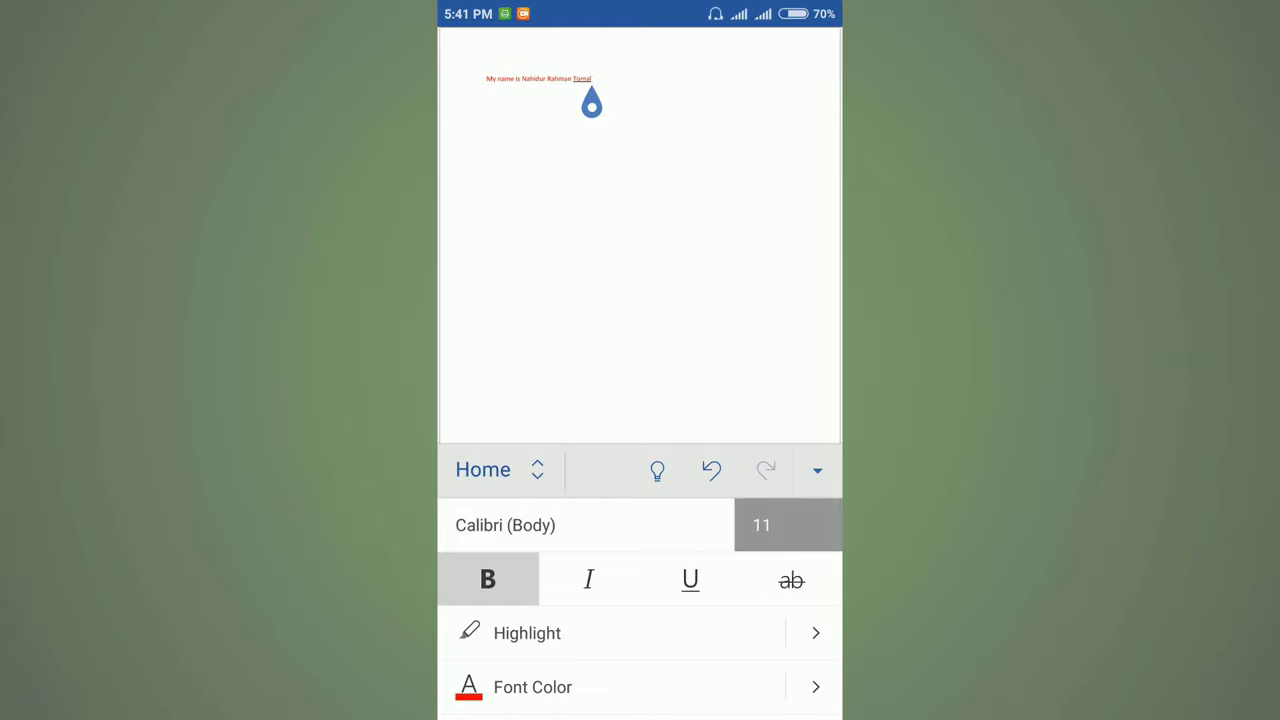
{"action": "scroll", "coordinate": [640, 610], "scroll_direction": "down", "scroll_amount": 5}
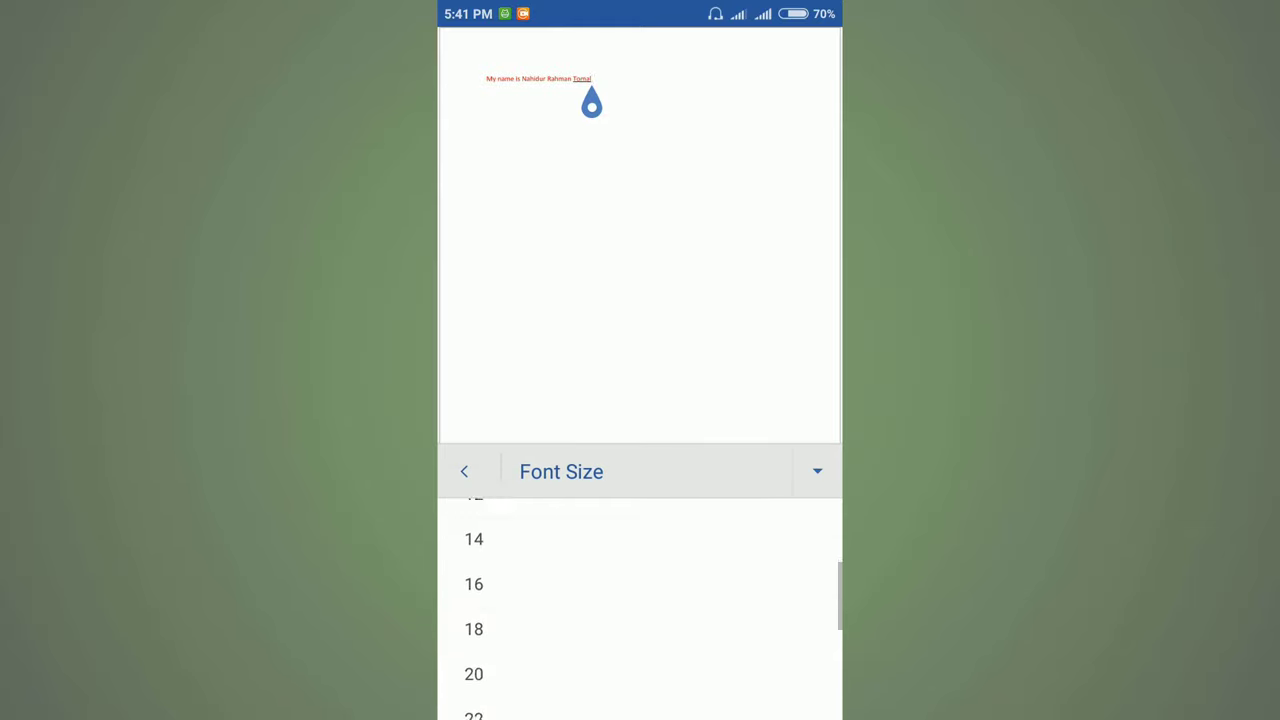
{"action": "left_click", "coordinate": [474, 651]}
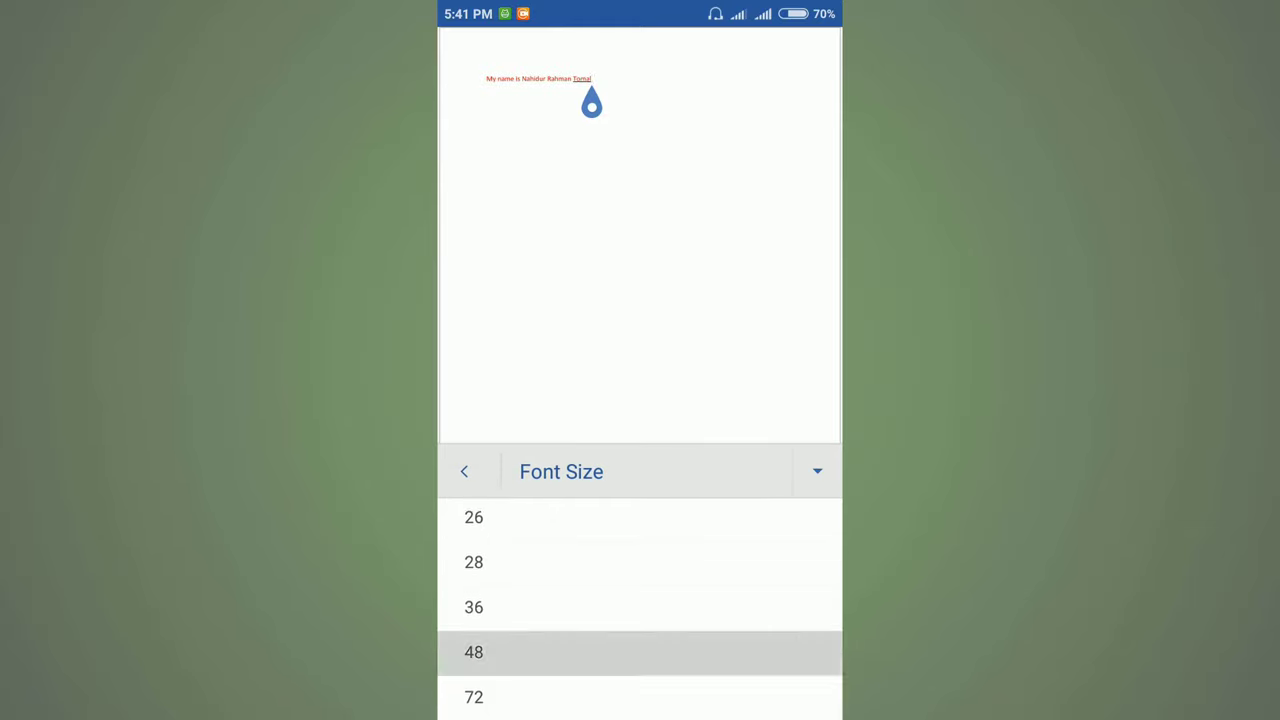
{"action": "left_click", "coordinate": [817, 470]}
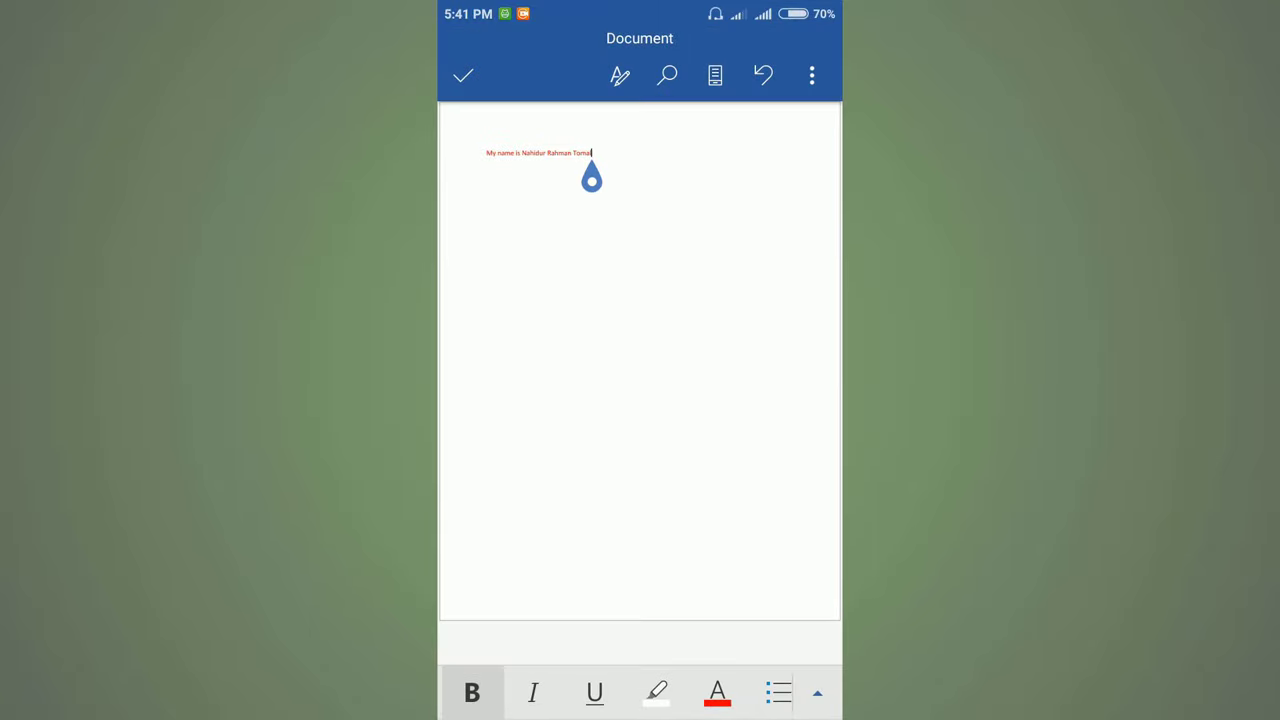
Step: Reselect the whole sentence and apply font size 48 to all of it
{"action": "double_click", "coordinate": [582, 153]}
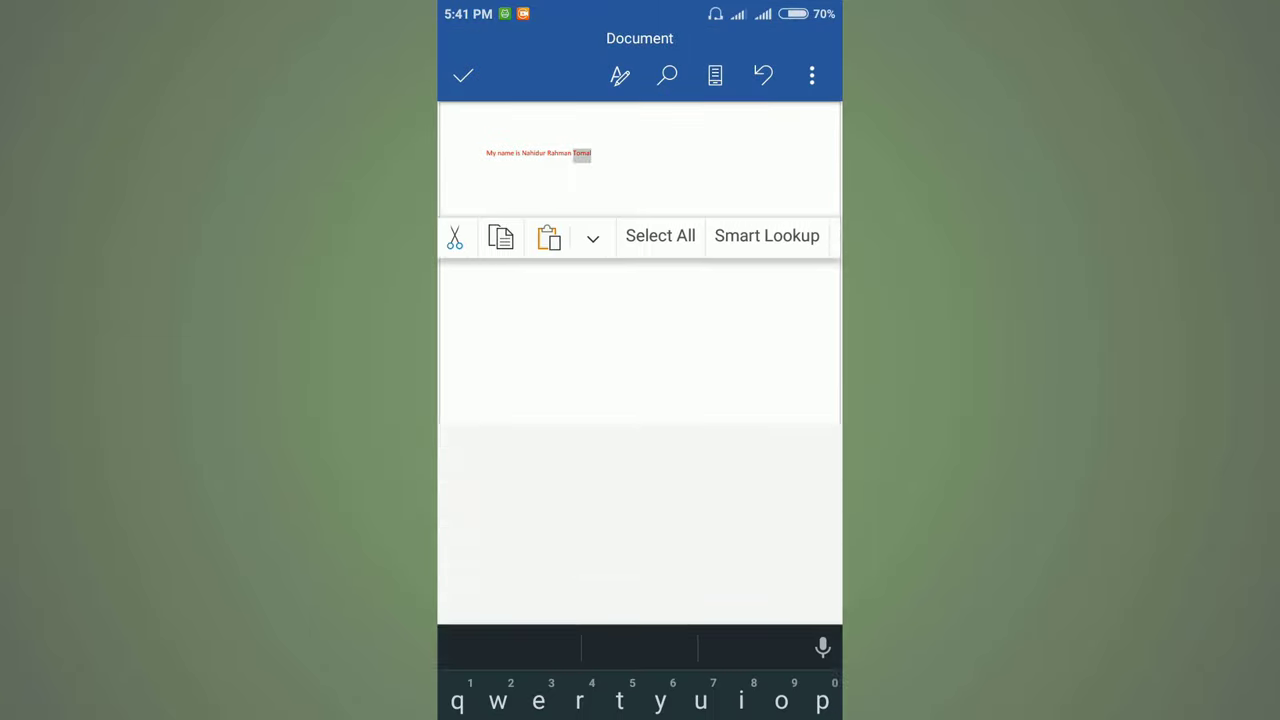
{"action": "left_click", "coordinate": [665, 183]}
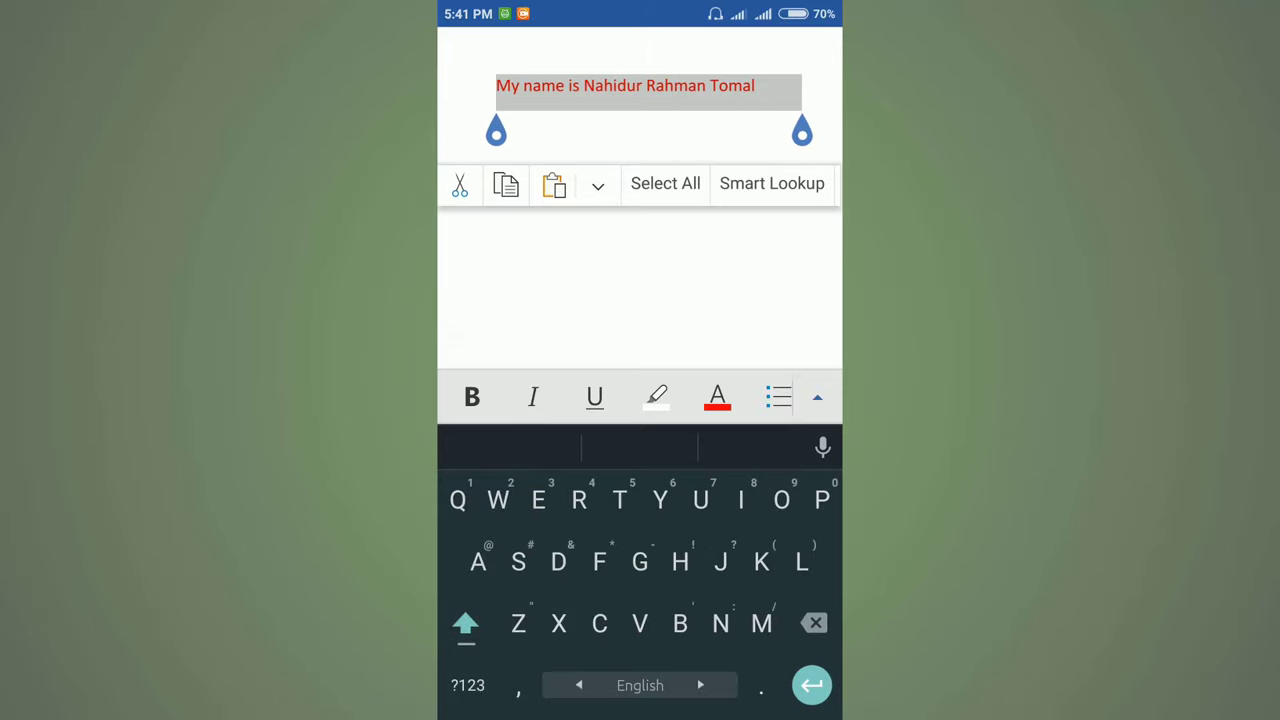
{"action": "key", "text": "Escape"}
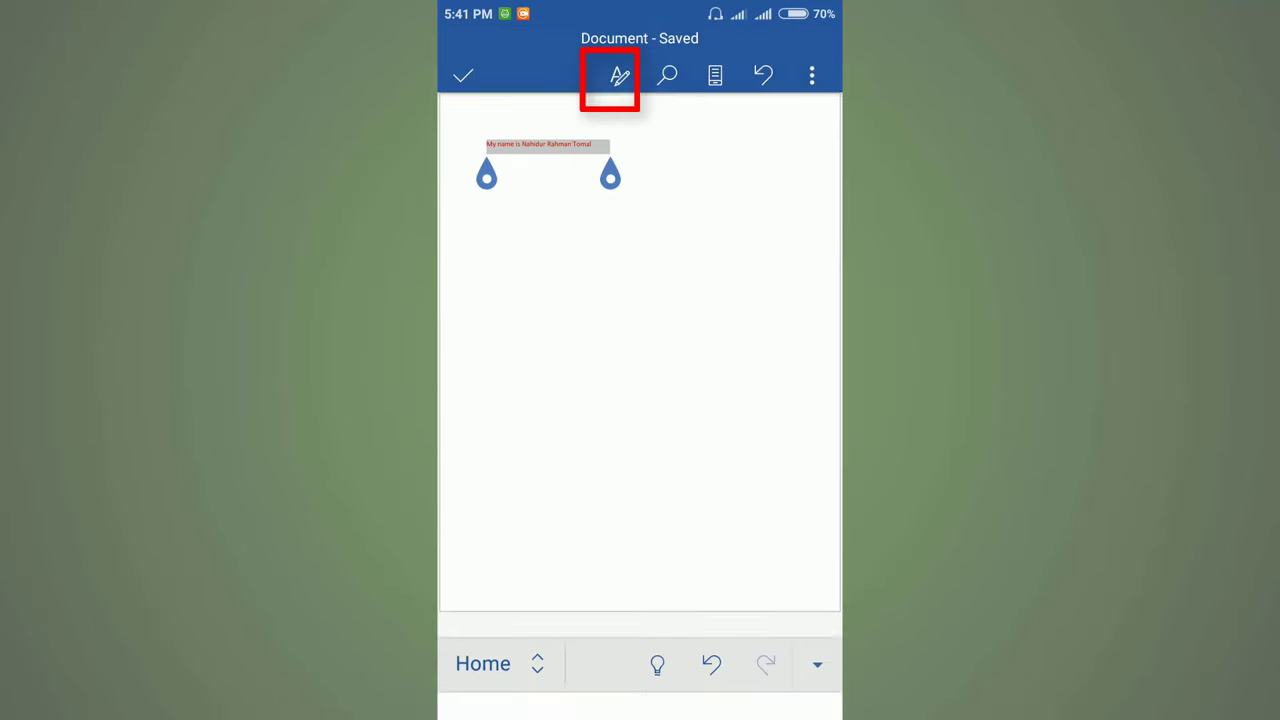
{"action": "left_click", "coordinate": [619, 75]}
{"action": "left_click", "coordinate": [761, 525]}
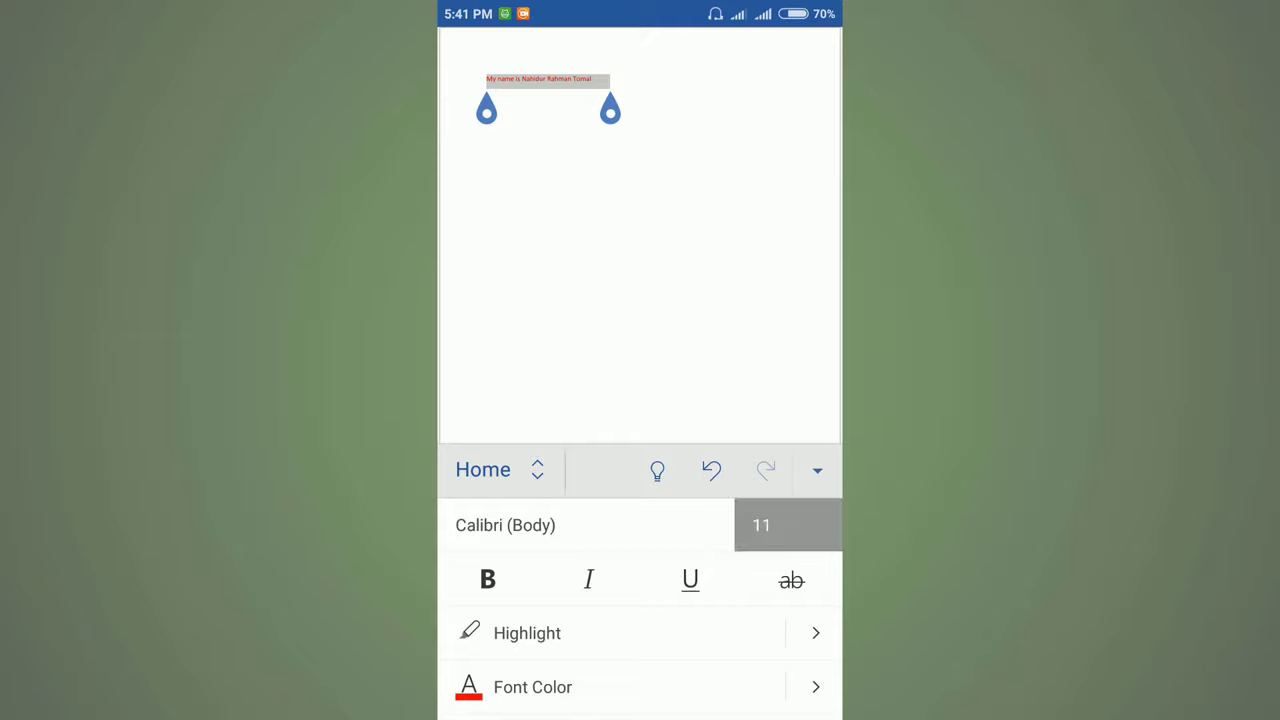
{"action": "scroll", "coordinate": [640, 609], "scroll_direction": "down", "scroll_amount": 10}
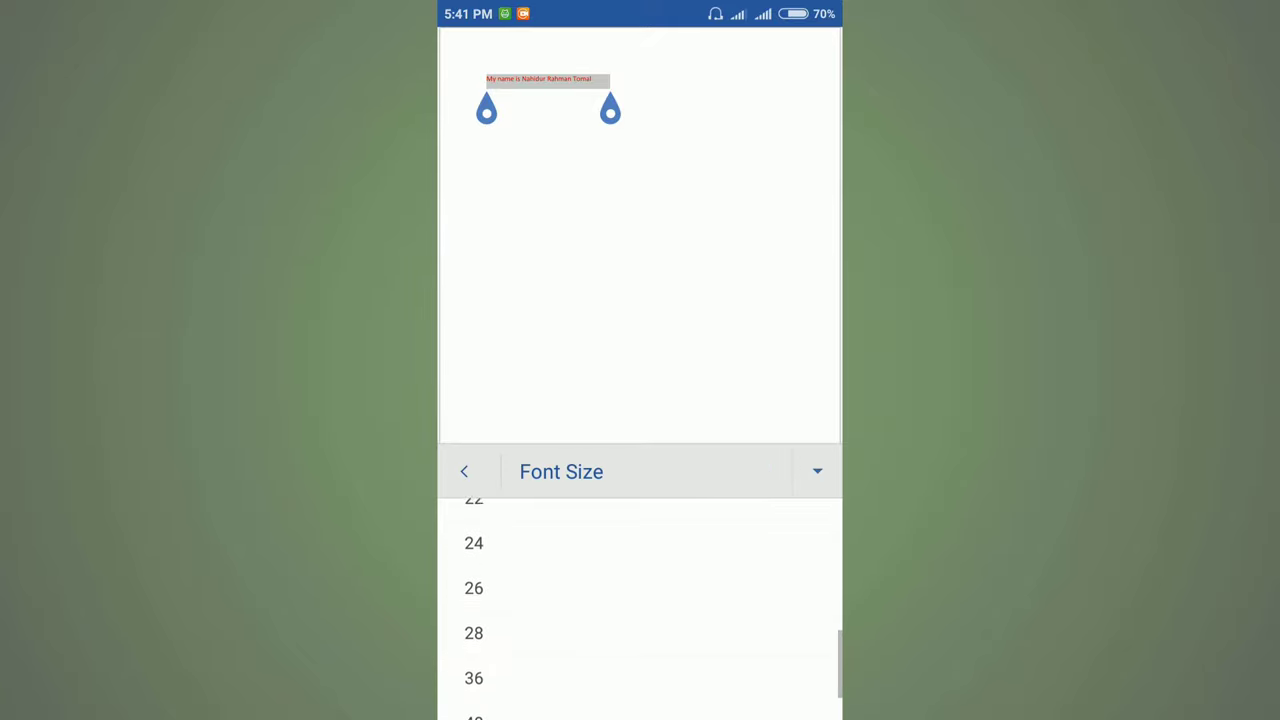
{"action": "left_click", "coordinate": [473, 651]}
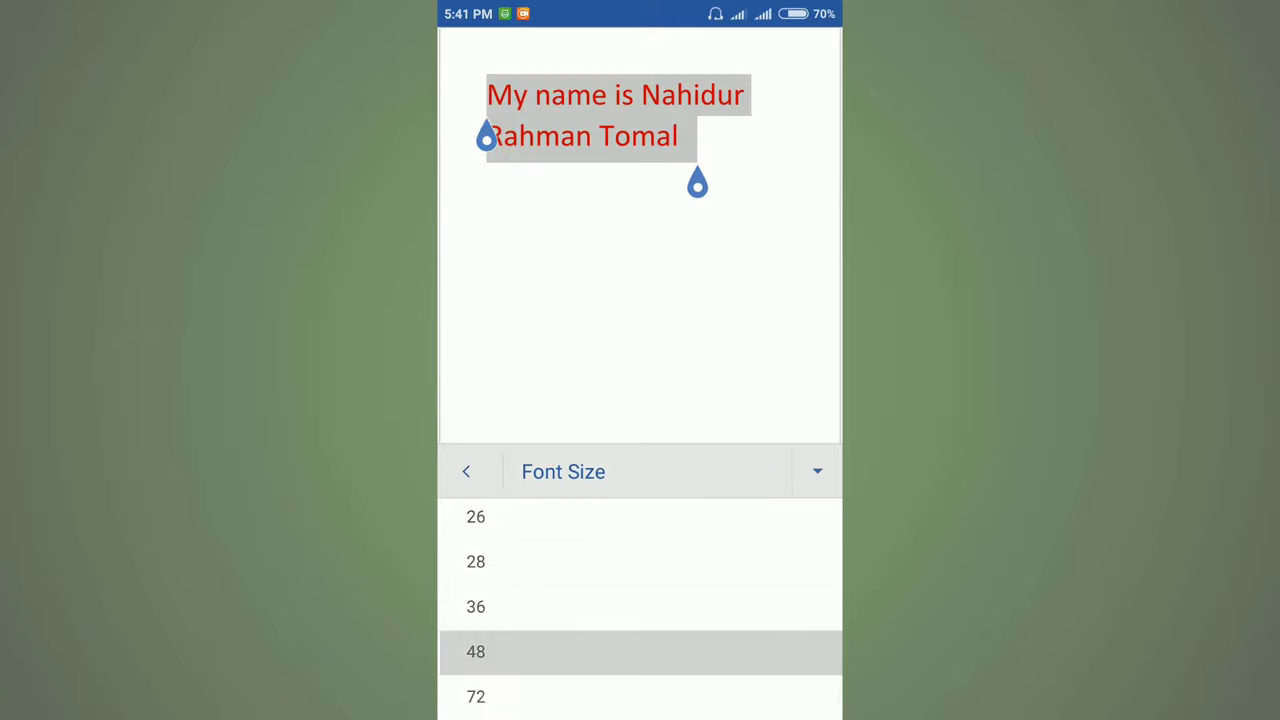
{"action": "left_click", "coordinate": [817, 529]}
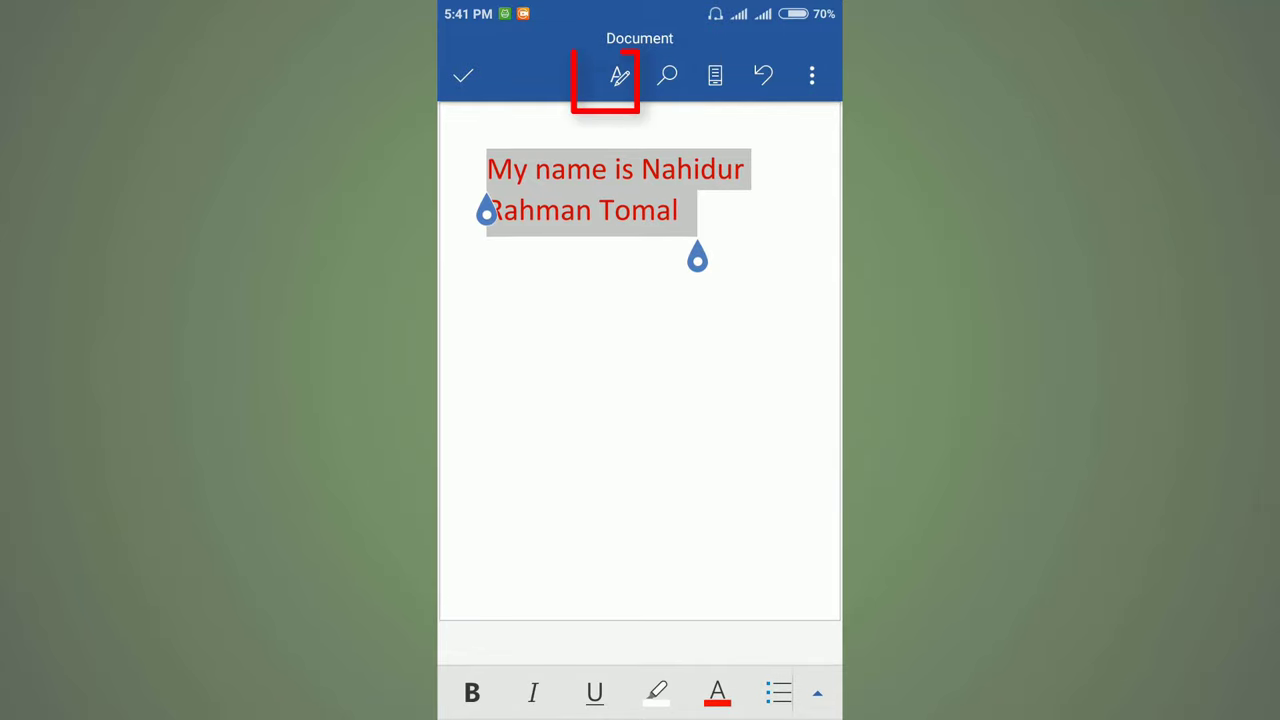
{"action": "left_click", "coordinate": [620, 75]}
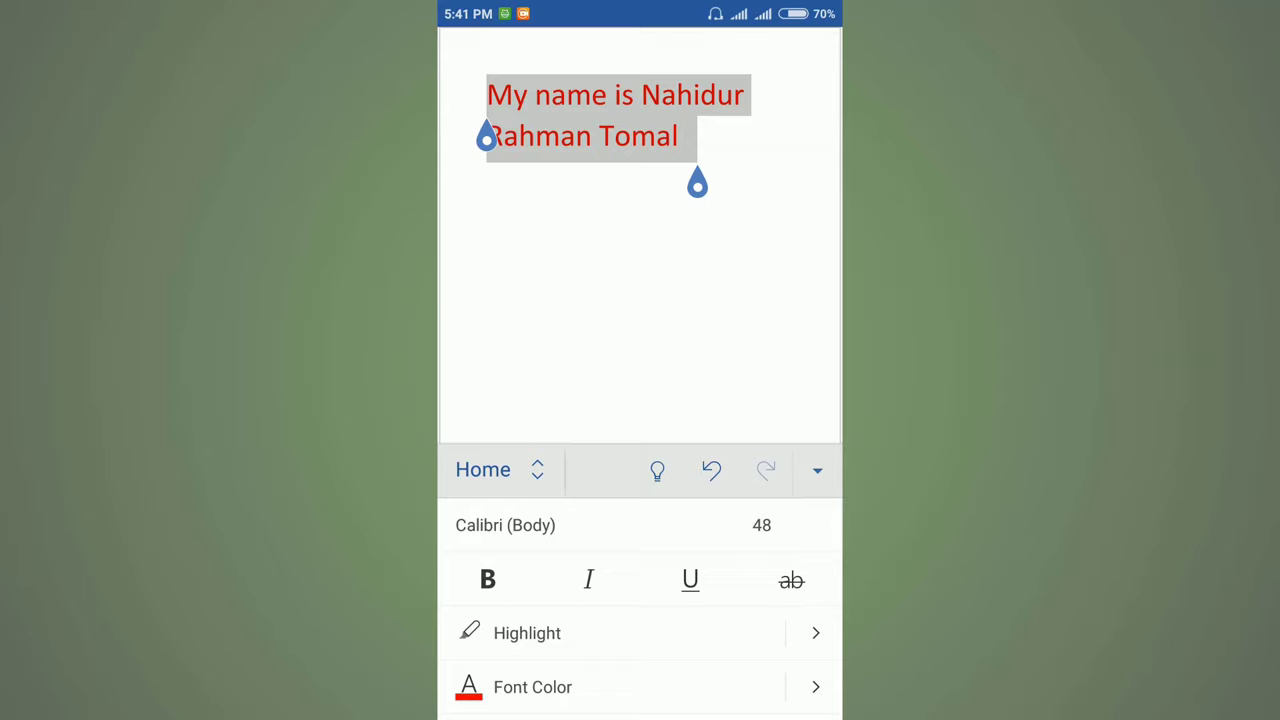
Step: Make the sentence italic, underlined and bold, with strikethrough turned off
{"action": "left_click", "coordinate": [589, 580]}
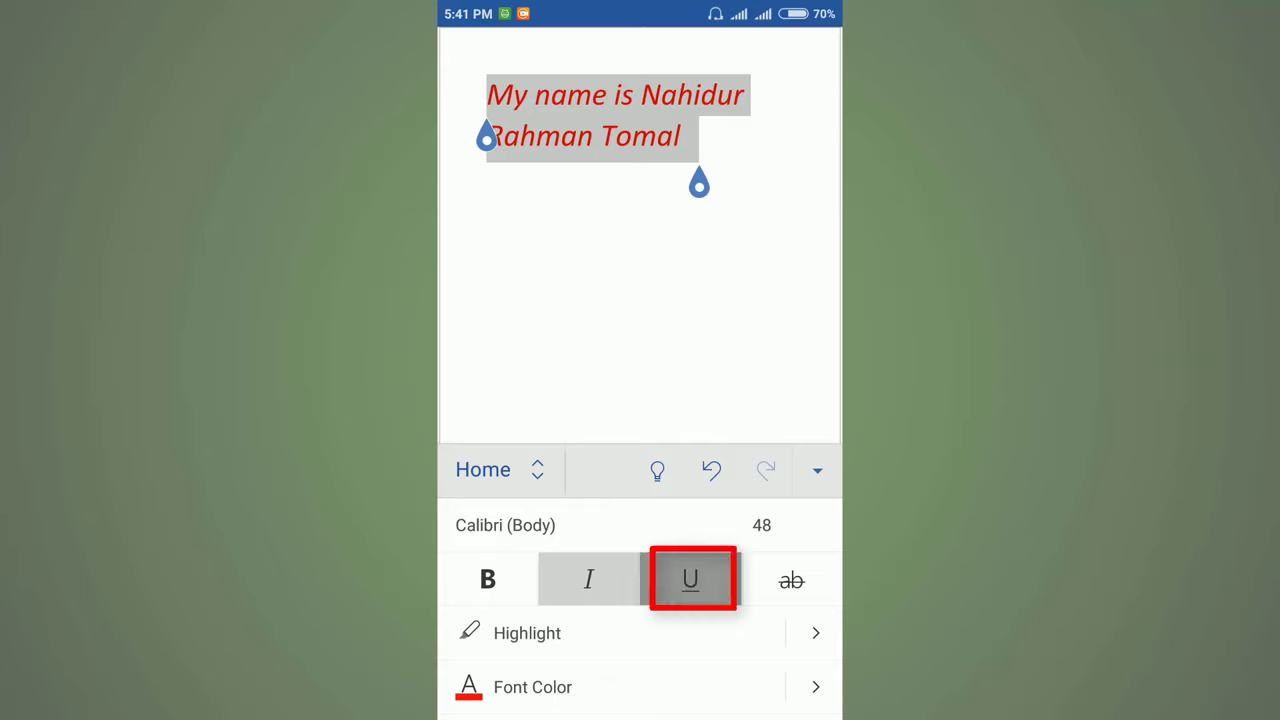
{"action": "left_click", "coordinate": [690, 580]}
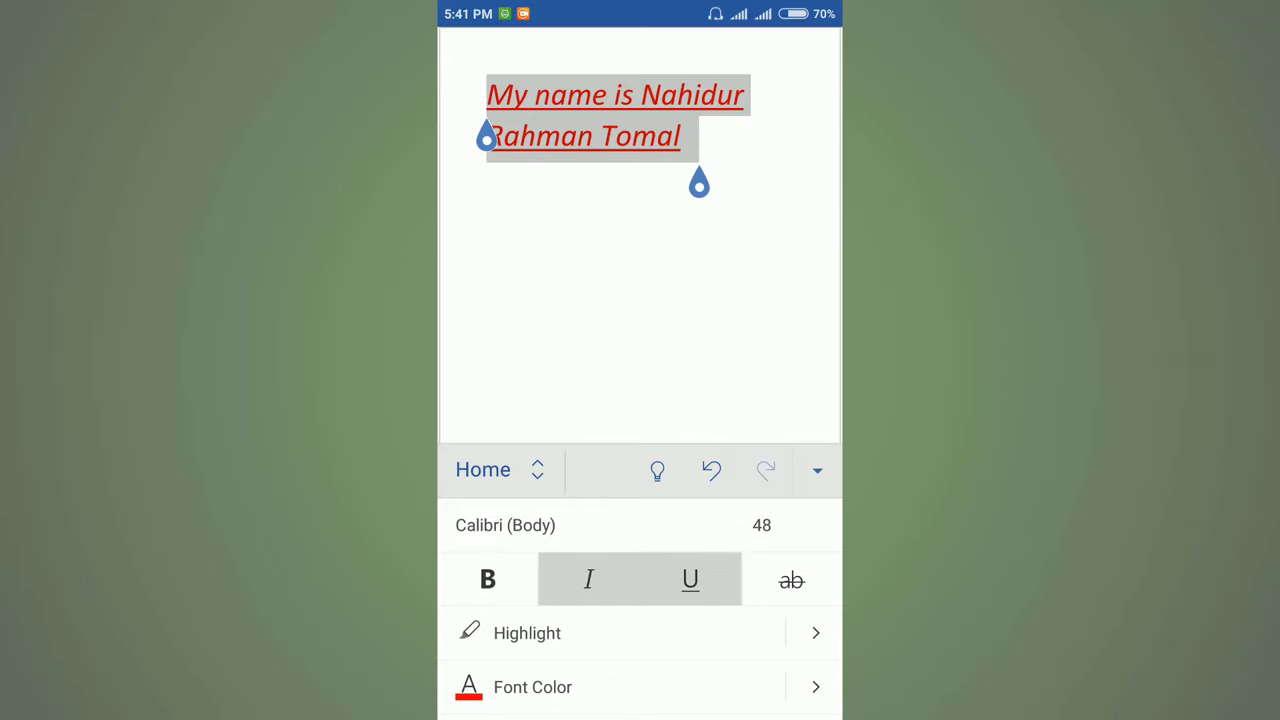
{"action": "left_click", "coordinate": [690, 580]}
{"action": "left_click", "coordinate": [690, 580]}
{"action": "left_click", "coordinate": [487, 580]}
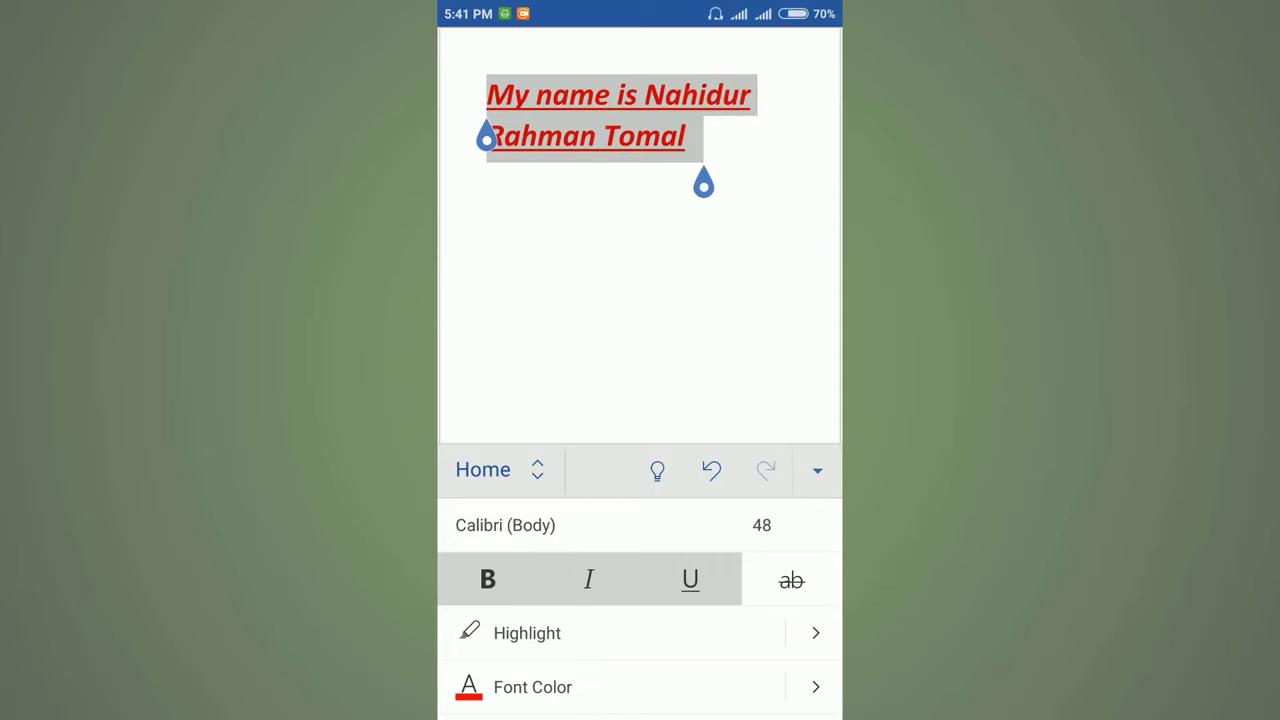
{"action": "scroll", "coordinate": [640, 600], "scroll_direction": "down", "scroll_amount": 1}
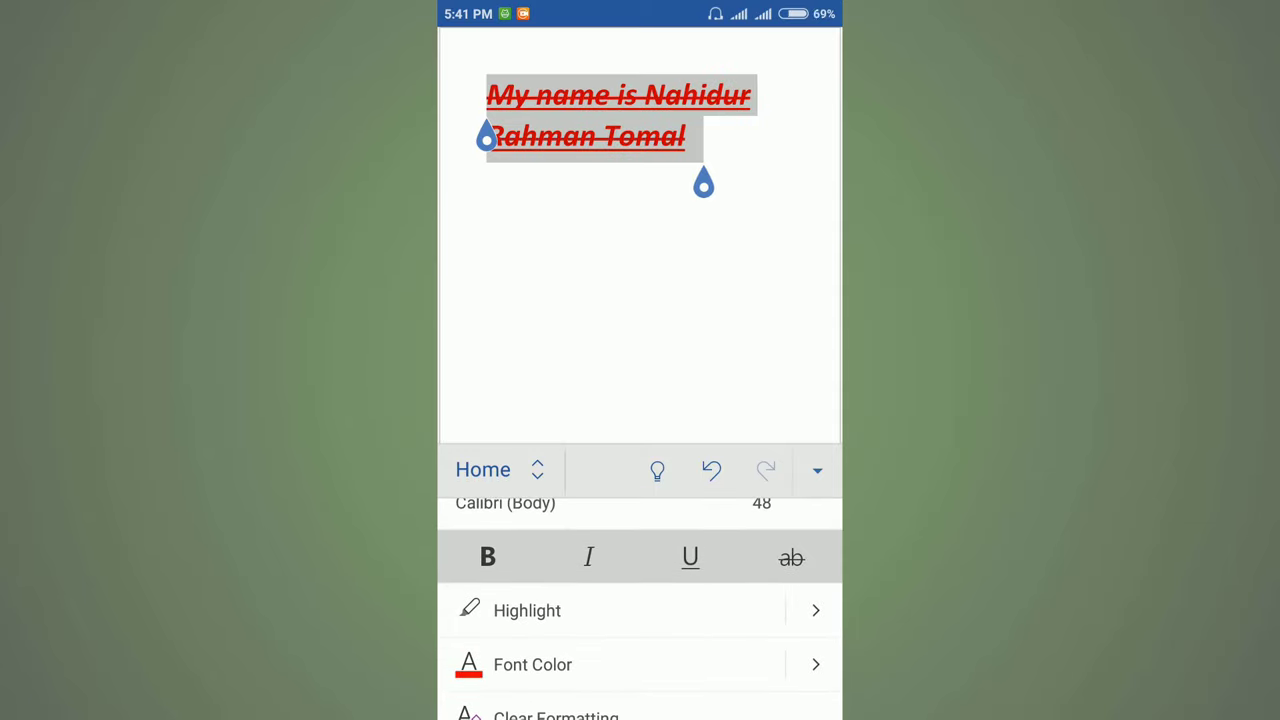
{"action": "left_click", "coordinate": [791, 557]}
{"action": "scroll", "coordinate": [640, 600], "scroll_direction": "down", "scroll_amount": 3}
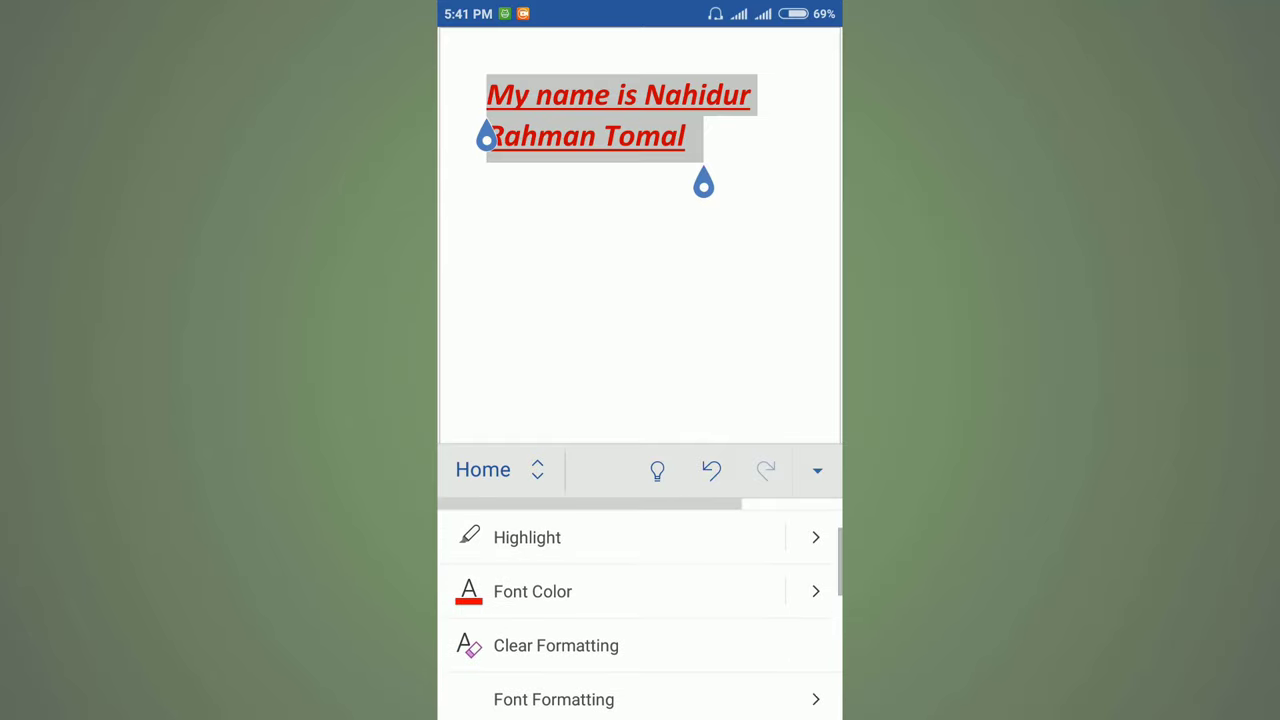
{"action": "left_click", "coordinate": [621, 136]}
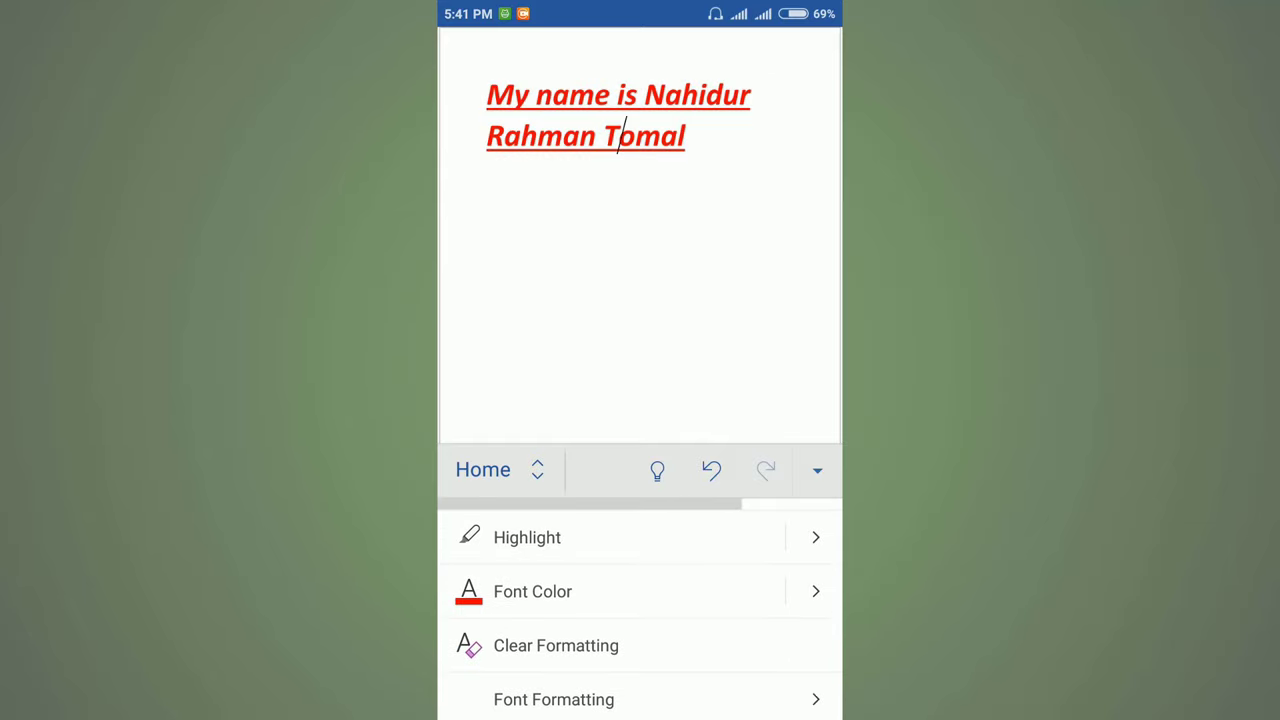
Step: Select the author's full name and give it a green highlight
{"action": "double_click", "coordinate": [697, 95]}
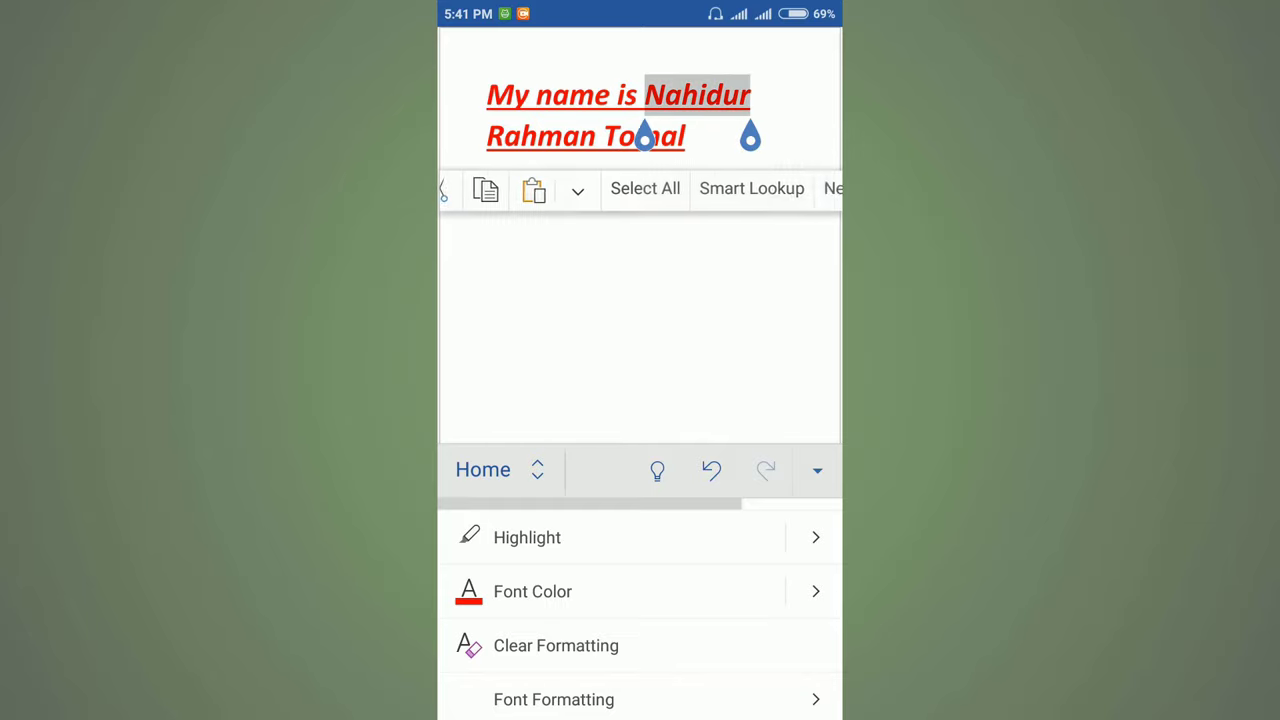
{"action": "left_click_drag", "start_coordinate": [750, 137], "coordinate": [684, 183]}
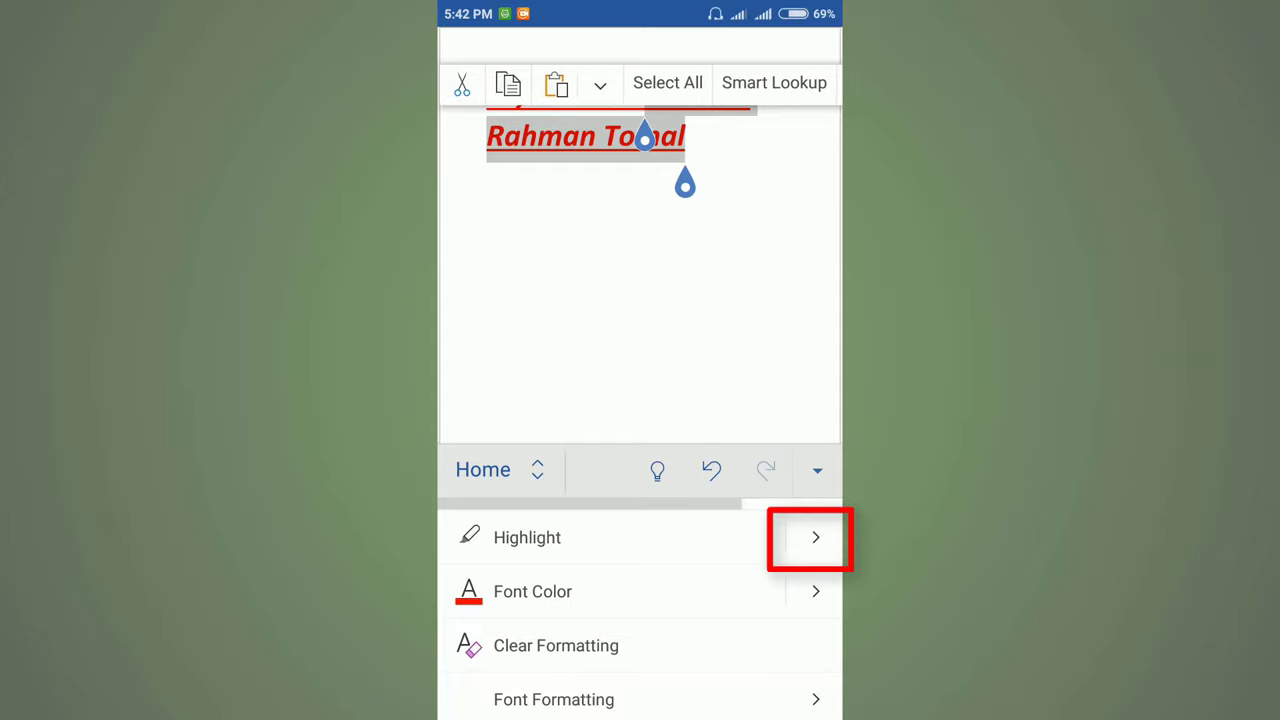
{"action": "left_click", "coordinate": [815, 537]}
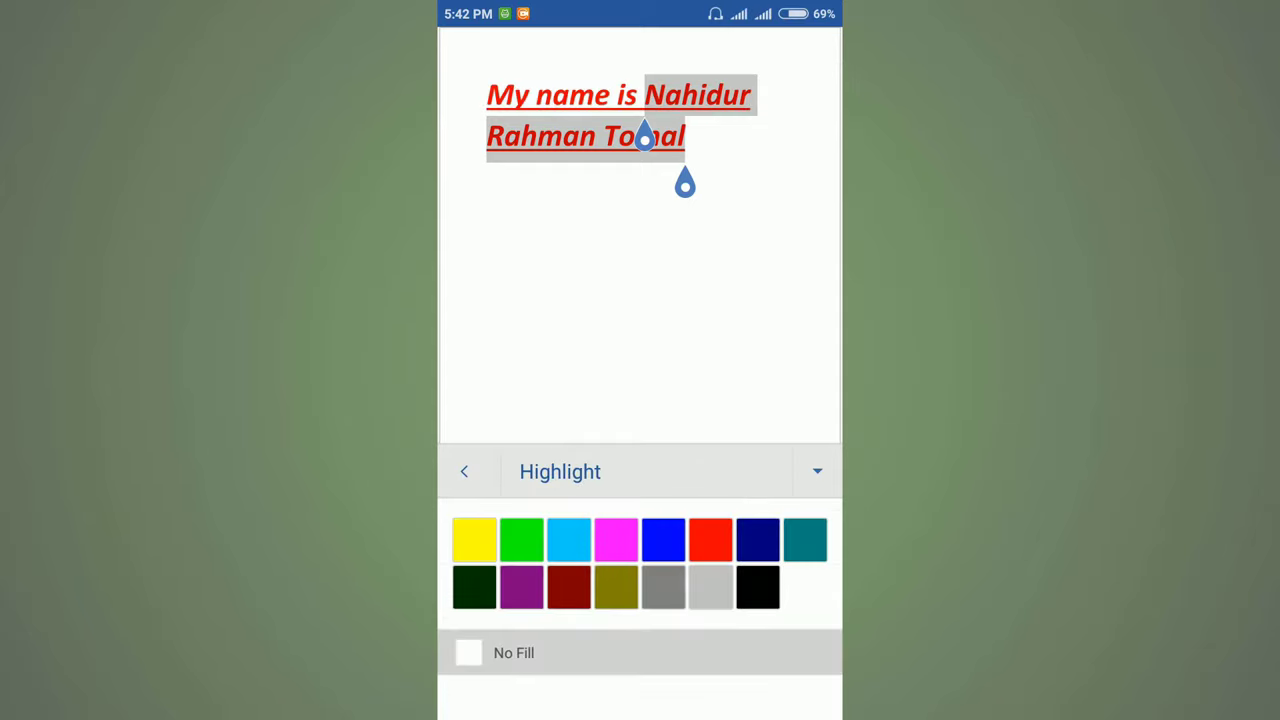
{"action": "left_click", "coordinate": [521, 539]}
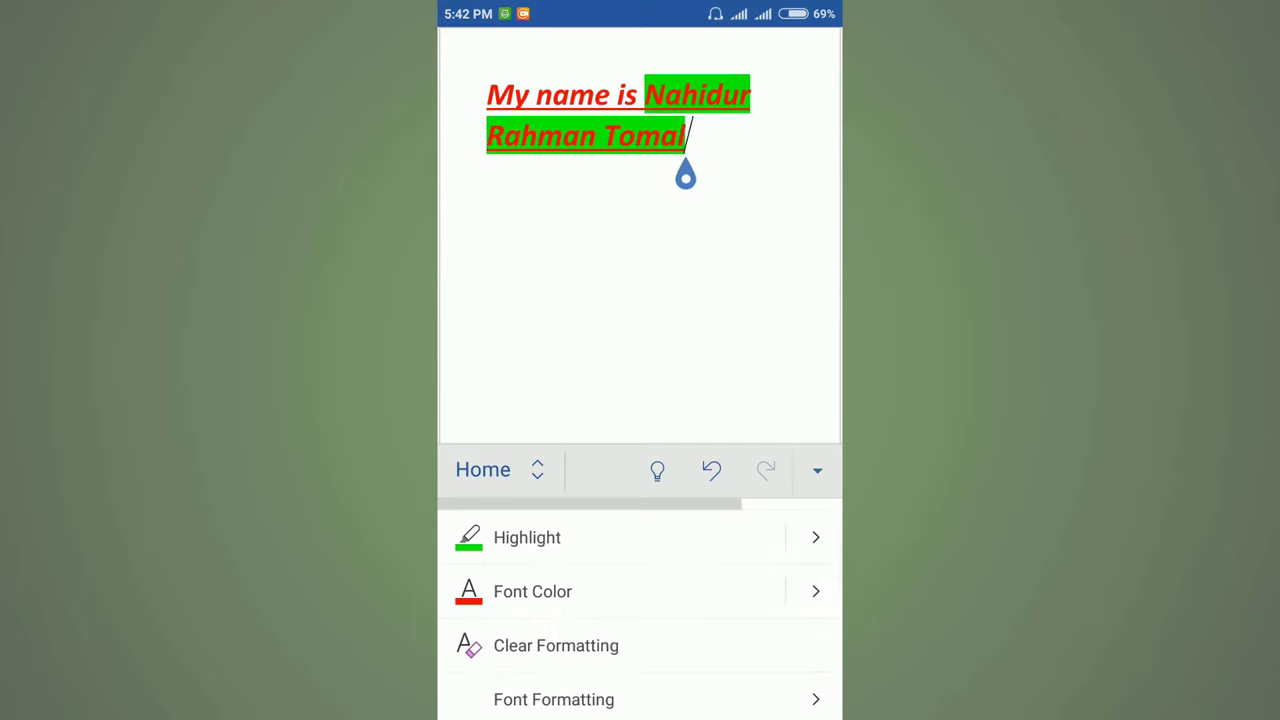
{"action": "double_click", "coordinate": [693, 138]}
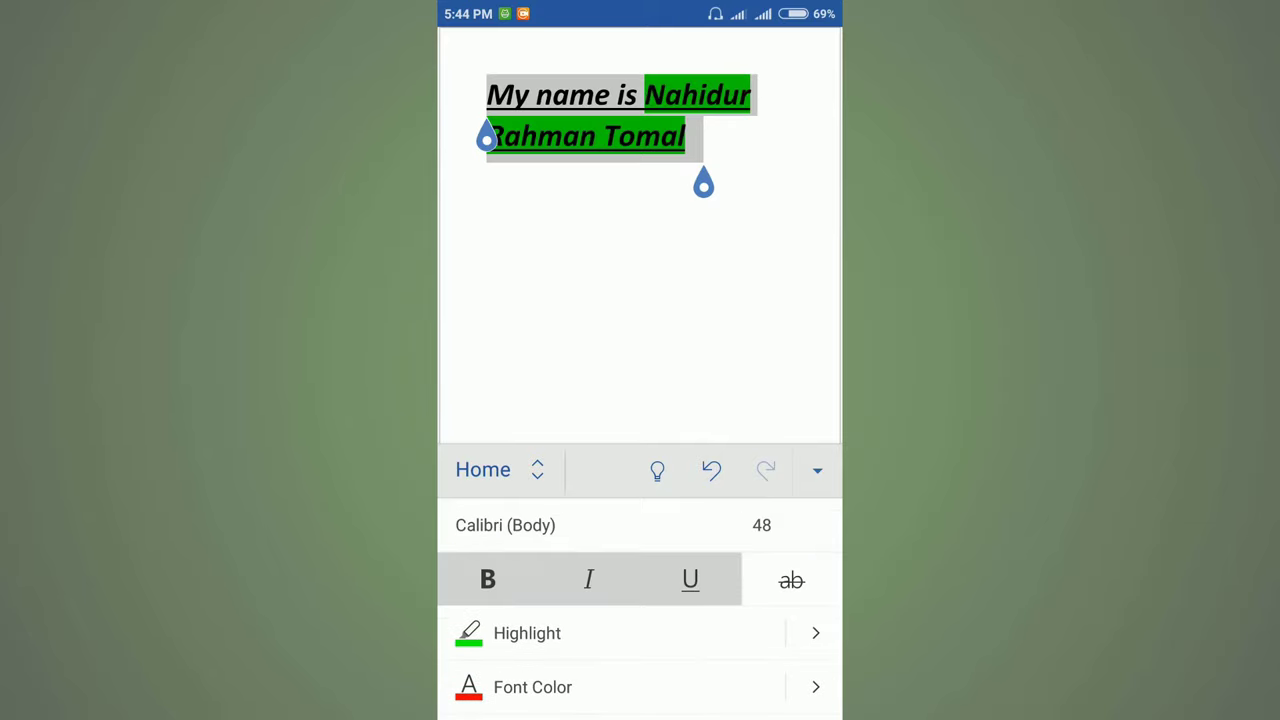
Step: Apply a round bullet to the sentence
{"action": "scroll", "coordinate": [640, 609], "scroll_direction": "down", "scroll_amount": 3}
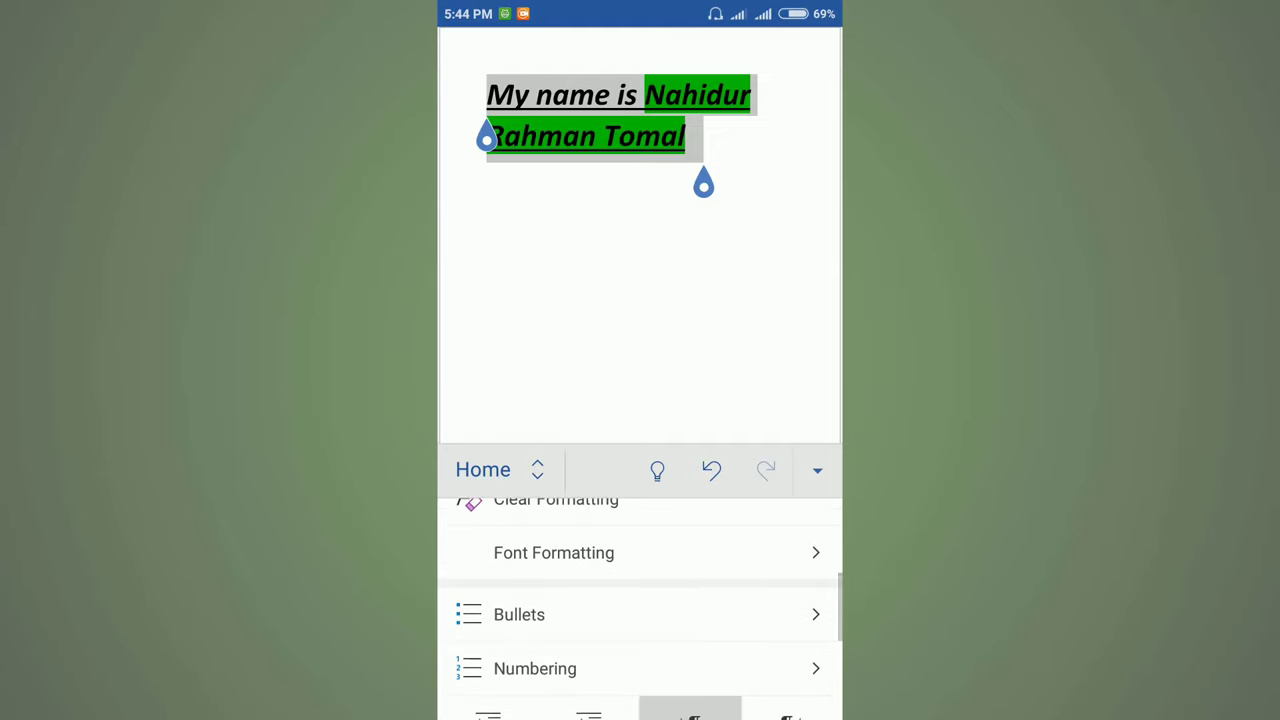
{"action": "scroll", "coordinate": [640, 609], "scroll_direction": "up", "scroll_amount": 1}
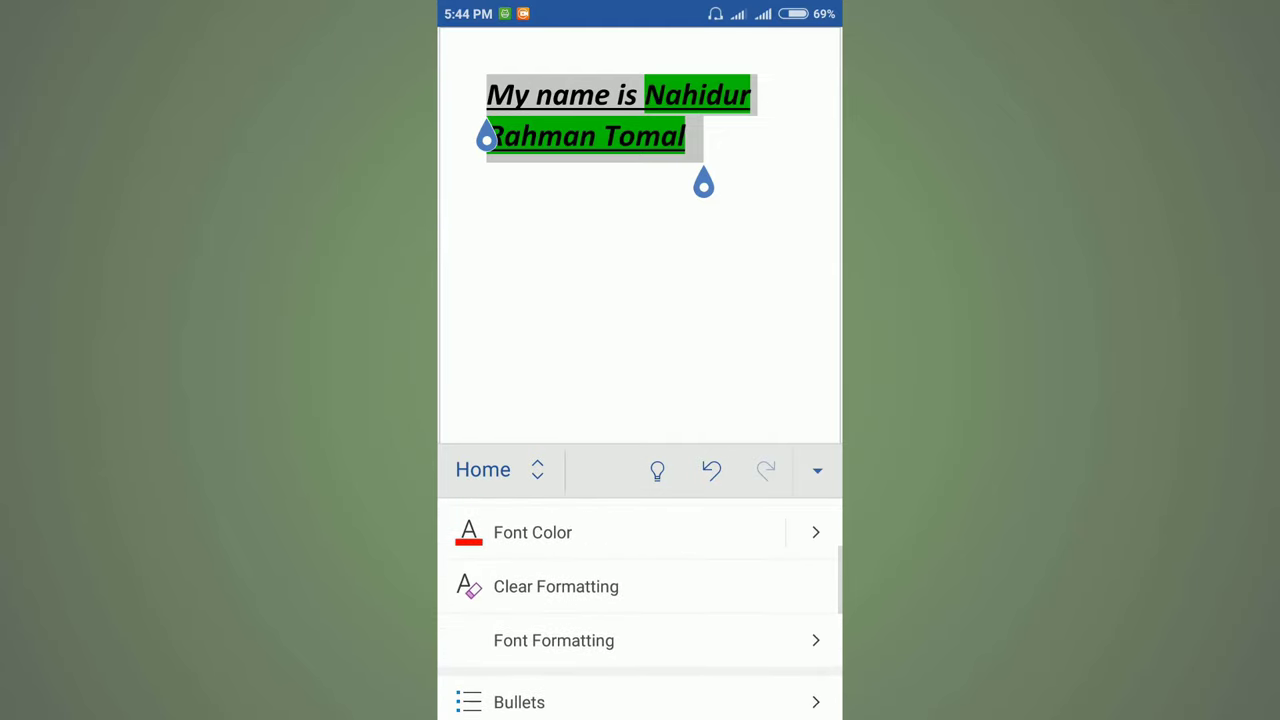
{"action": "scroll", "coordinate": [640, 609], "scroll_direction": "down", "scroll_amount": 2}
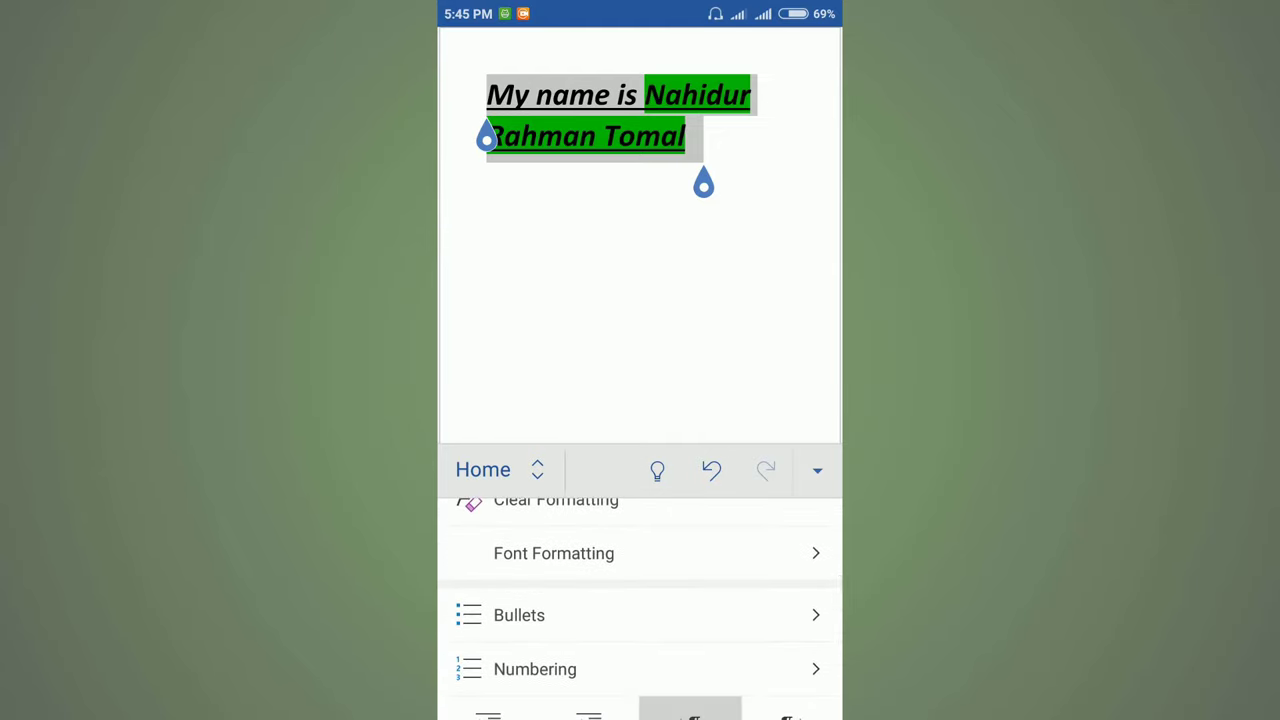
{"action": "left_click", "coordinate": [519, 615]}
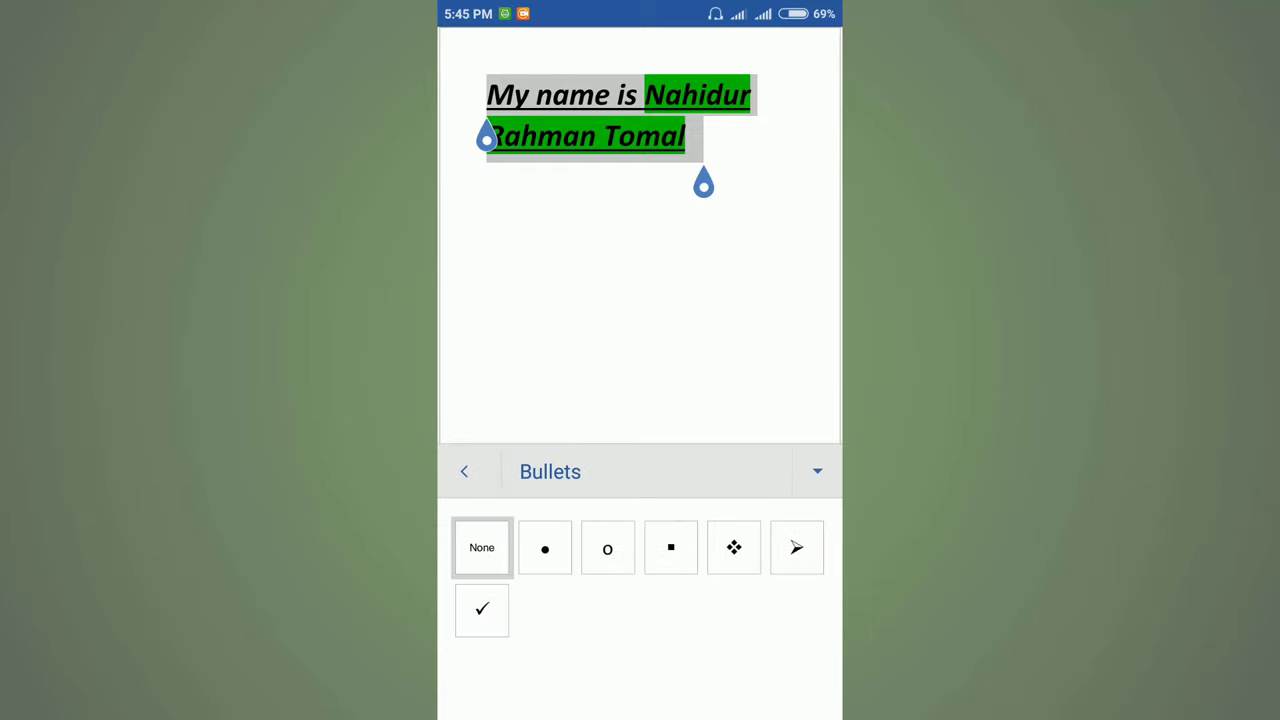
{"action": "left_click", "coordinate": [545, 547]}
{"action": "left_click", "coordinate": [464, 471]}
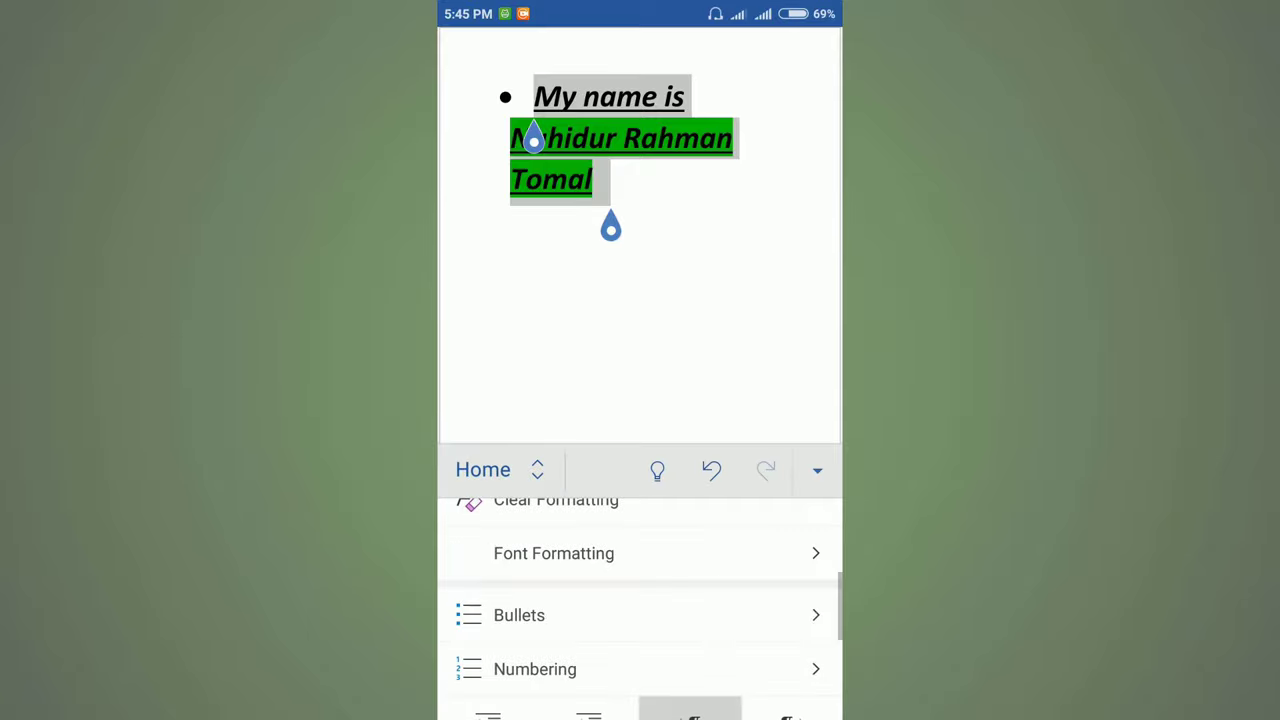
Step: Replace the round bullet with the four-diamond bullet style
{"action": "scroll", "coordinate": [640, 600], "scroll_direction": "down", "scroll_amount": 2}
{"action": "scroll", "coordinate": [640, 600], "scroll_direction": "up", "scroll_amount": 2}
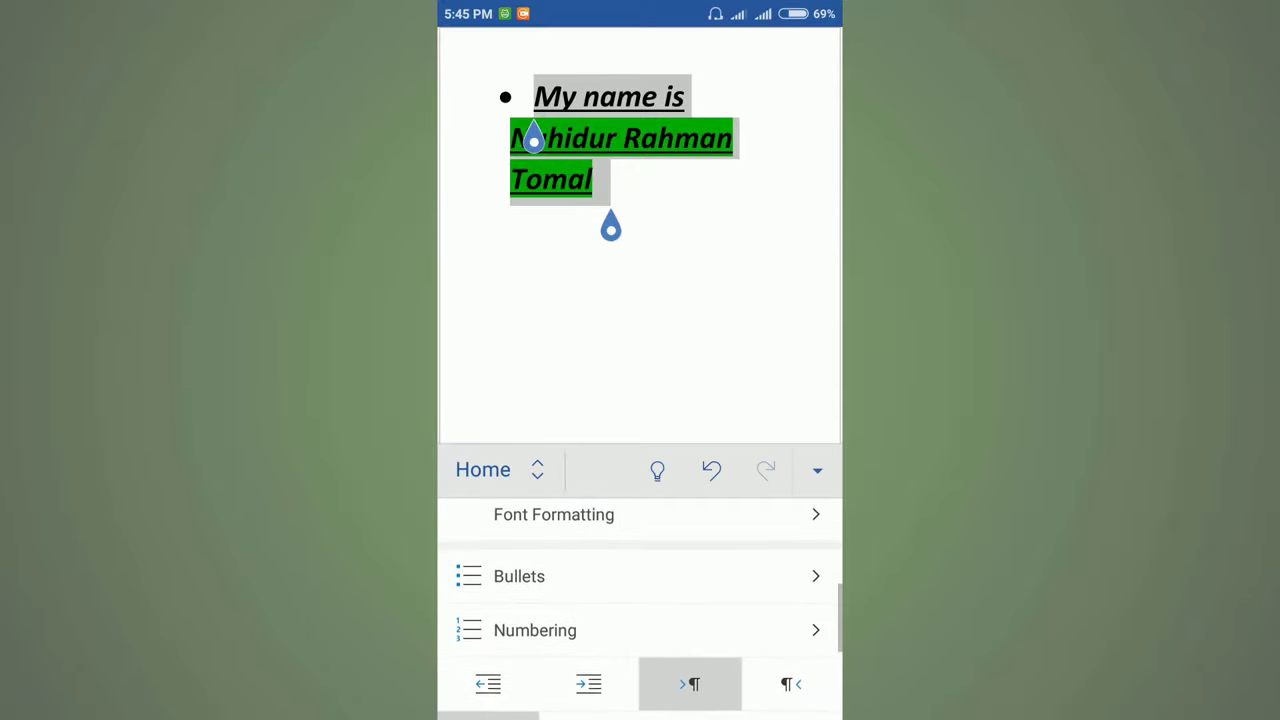
{"action": "left_click", "coordinate": [519, 578]}
{"action": "left_click", "coordinate": [734, 547]}
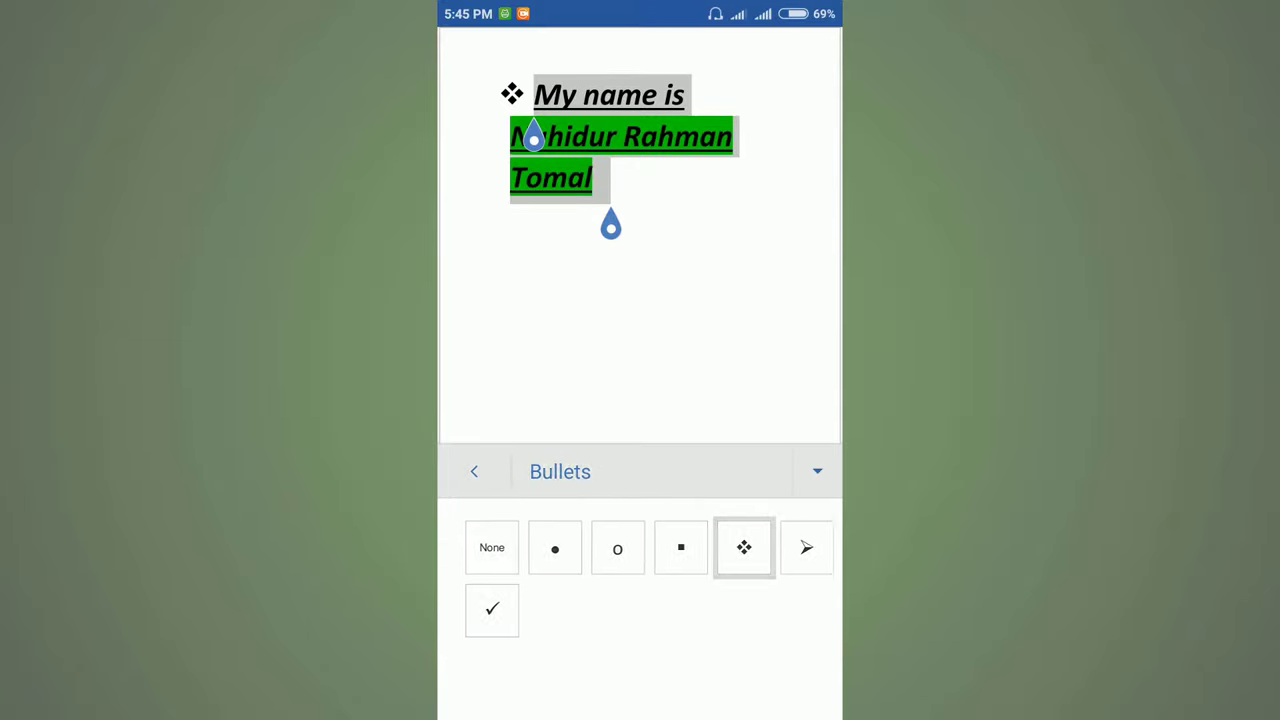
{"action": "left_click", "coordinate": [464, 471]}
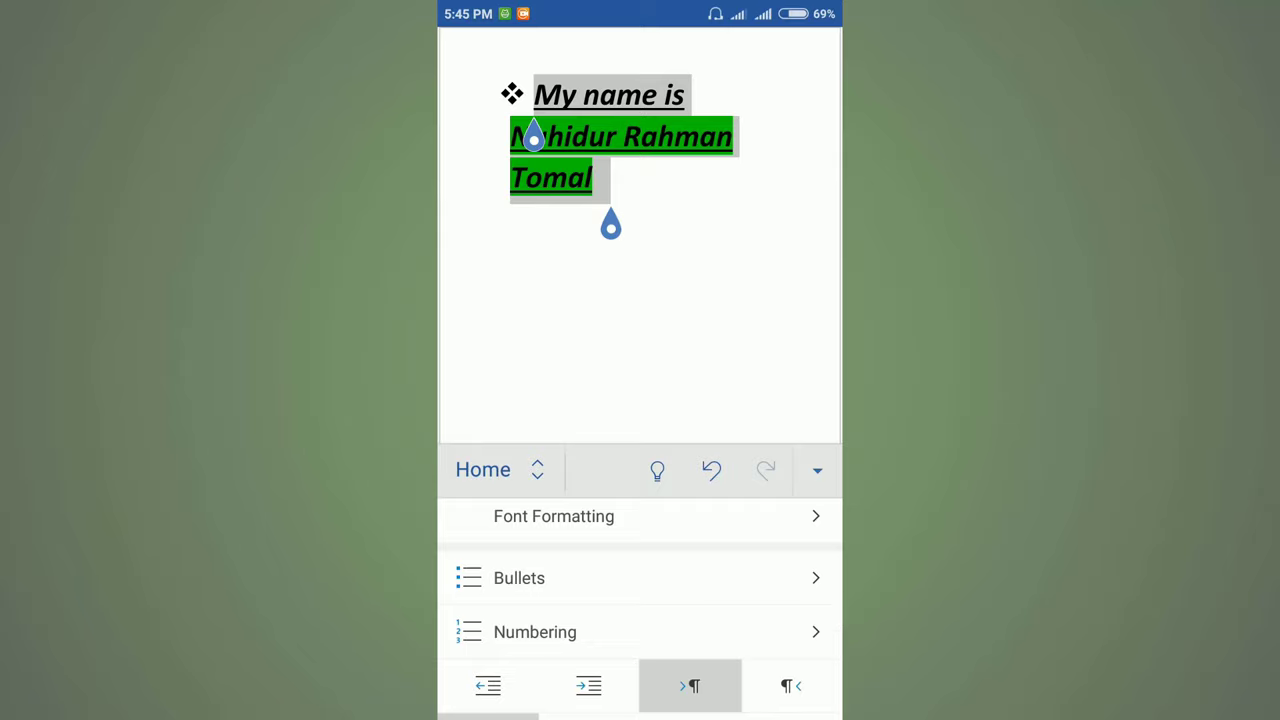
{"action": "scroll", "coordinate": [640, 580], "scroll_direction": "down", "scroll_amount": 1}
{"action": "scroll", "coordinate": [640, 580], "scroll_direction": "up", "scroll_amount": 1}
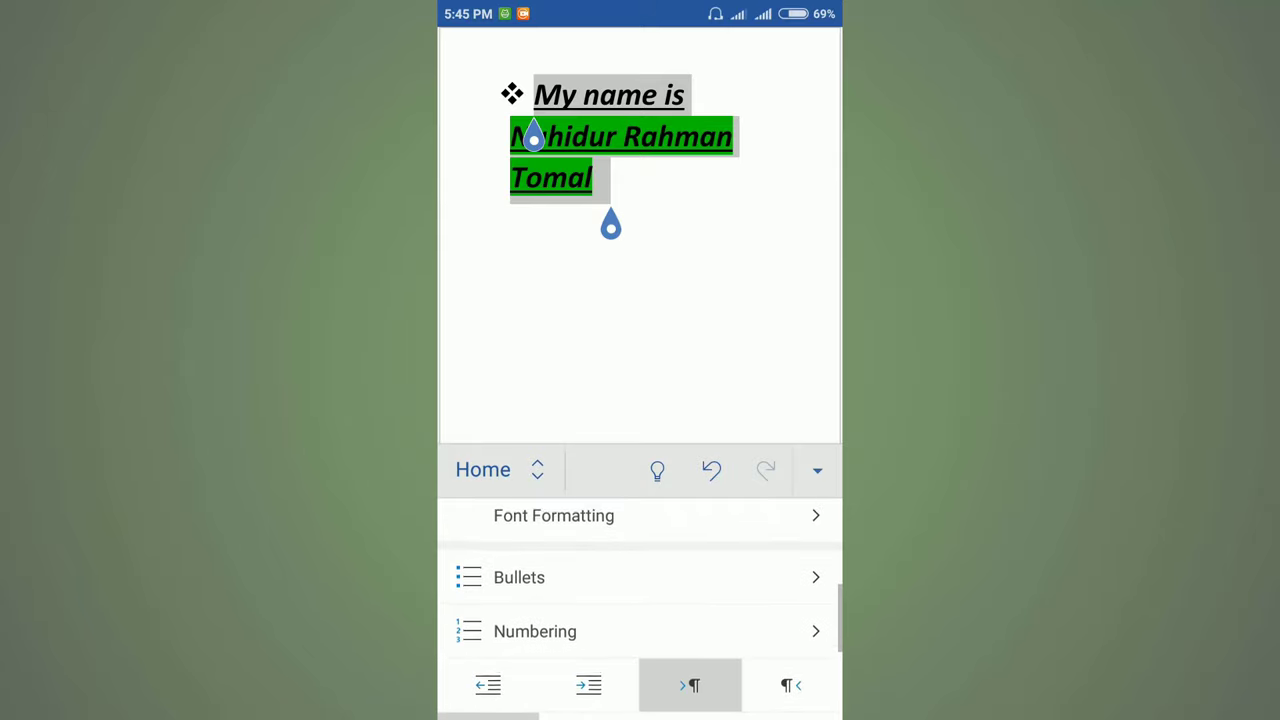
{"action": "left_click", "coordinate": [519, 578]}
{"action": "left_click", "coordinate": [470, 469]}
{"action": "scroll", "coordinate": [640, 600], "scroll_direction": "down", "scroll_amount": 1}
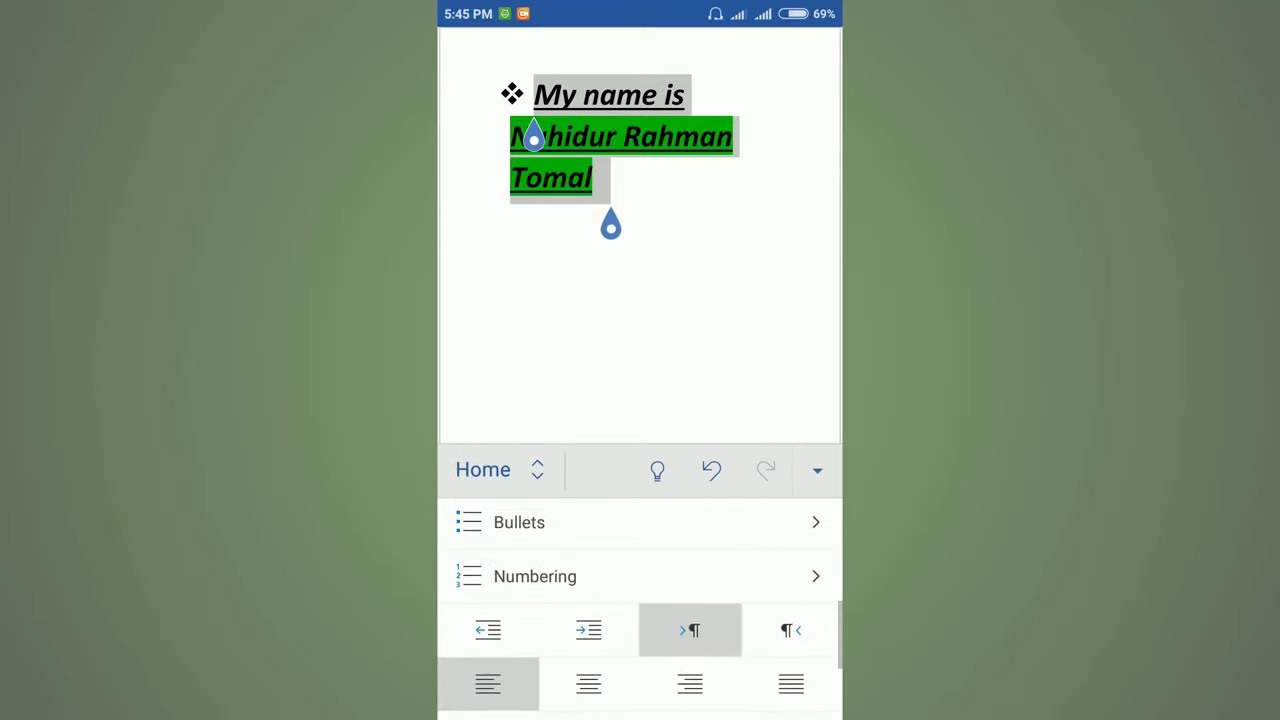
Step: Try the '1.' numbered list style on the sentence
{"action": "left_click", "coordinate": [516, 576]}
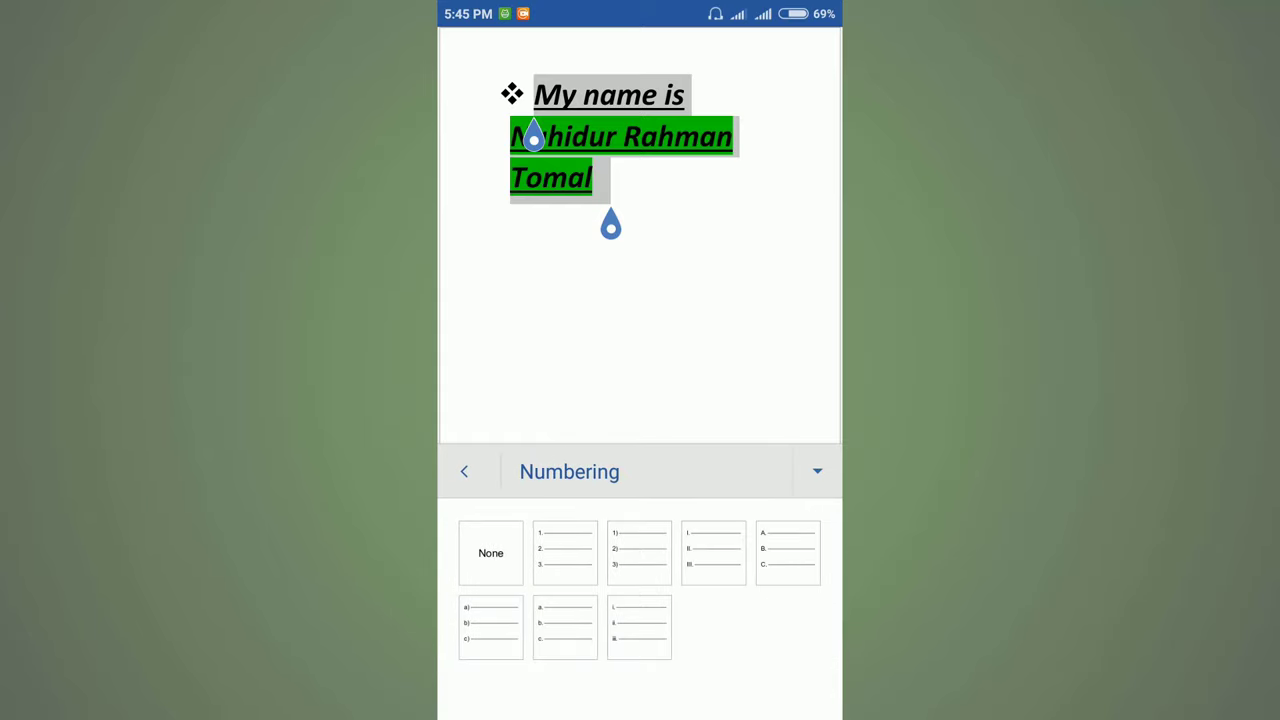
{"action": "left_click", "coordinate": [565, 553]}
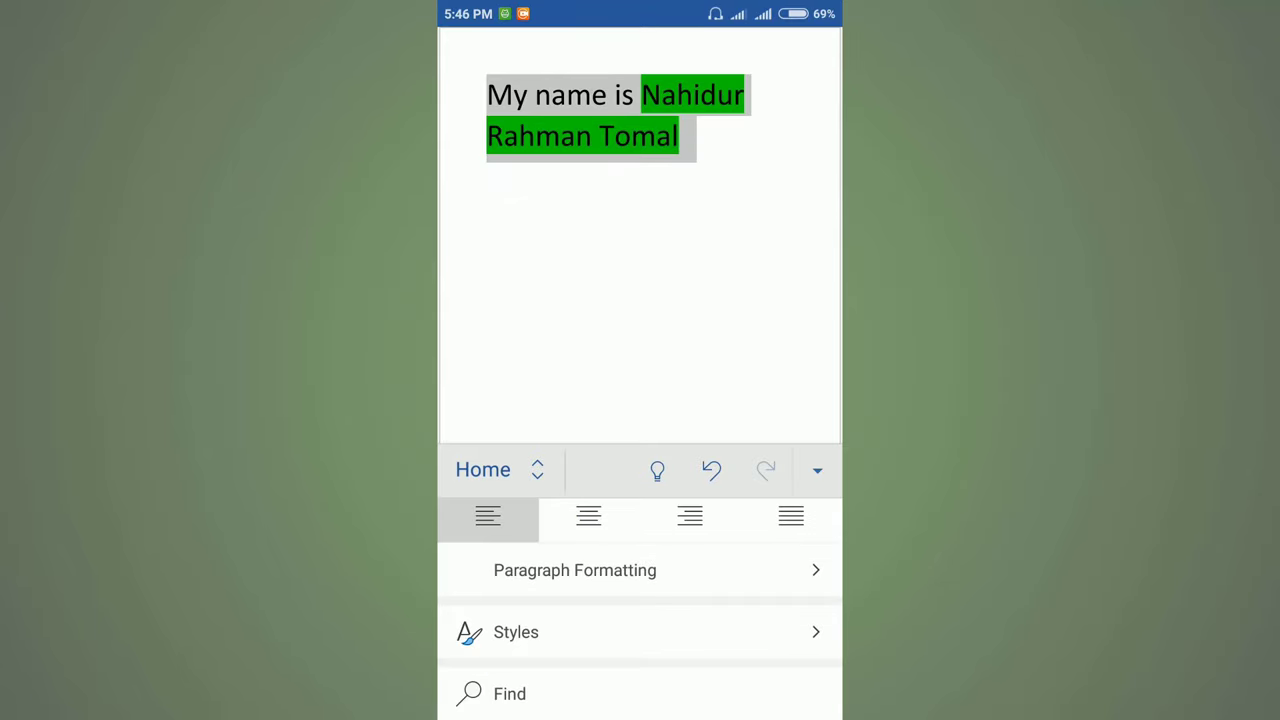
{"action": "scroll", "coordinate": [640, 609], "scroll_direction": "up", "scroll_amount": 3}
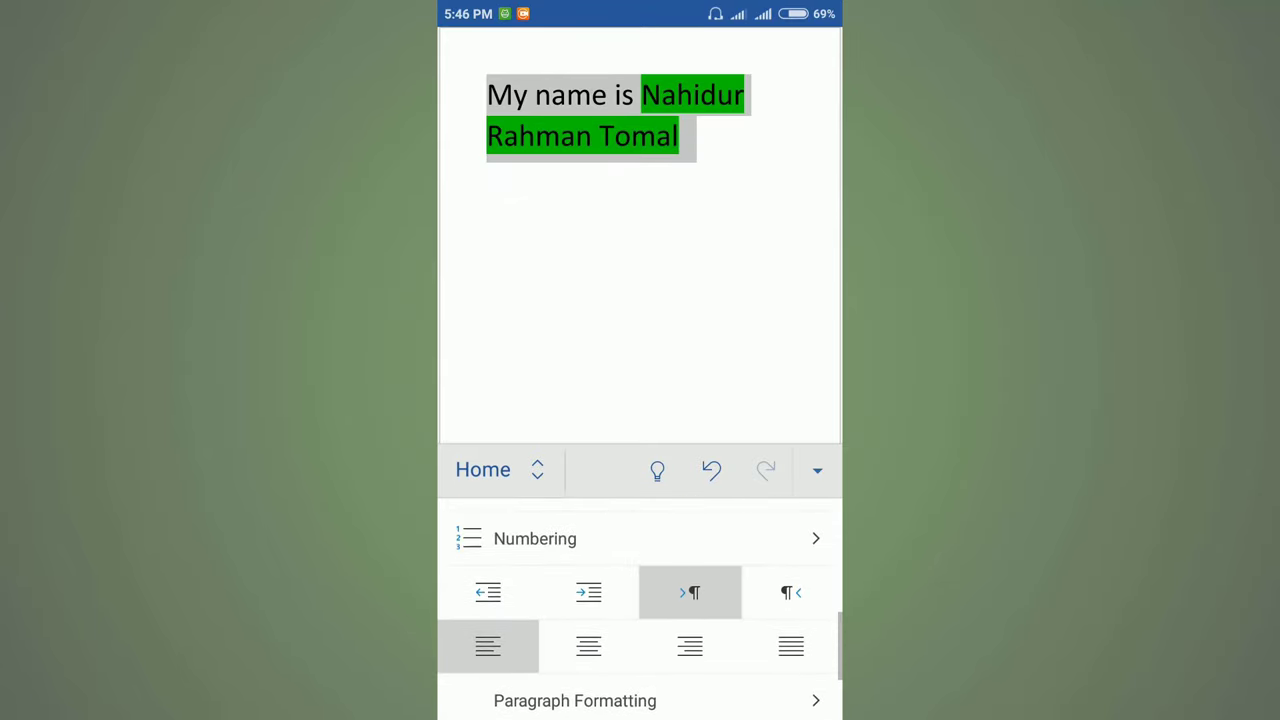
{"action": "scroll", "coordinate": [640, 600], "scroll_direction": "down", "scroll_amount": 1}
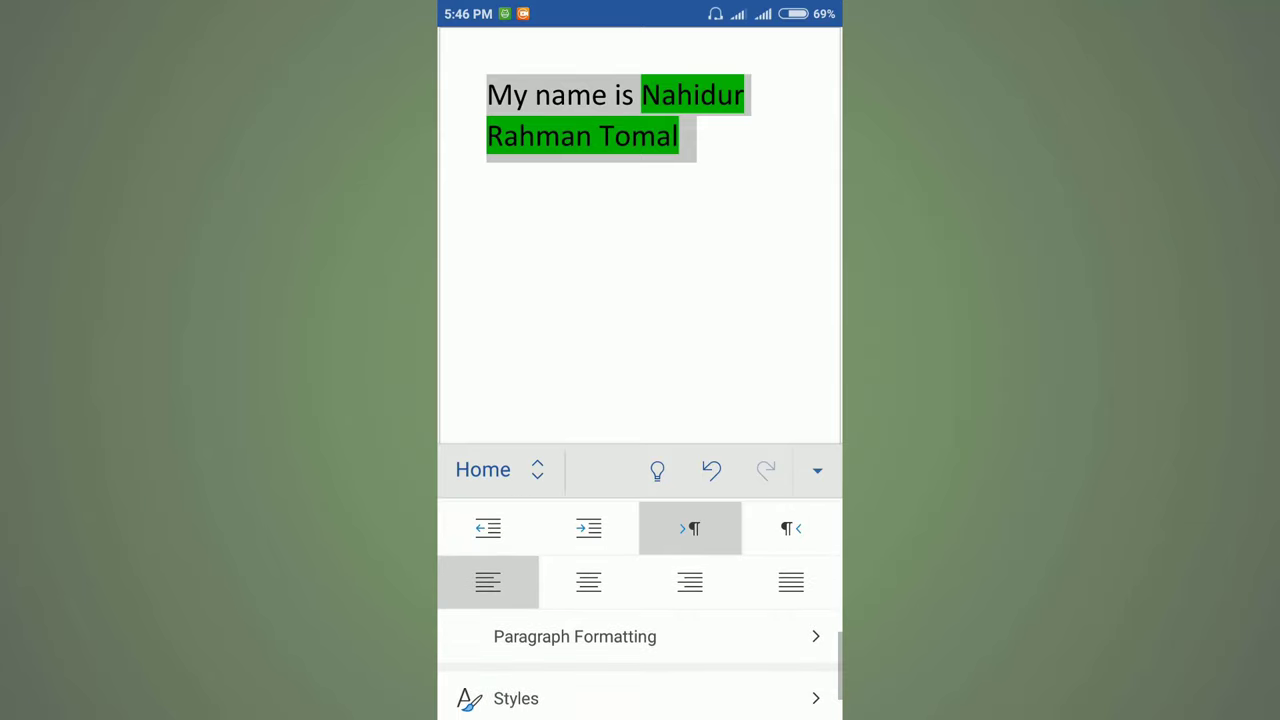
Step: Add space before the sentence's paragraph
{"action": "left_click", "coordinate": [575, 634]}
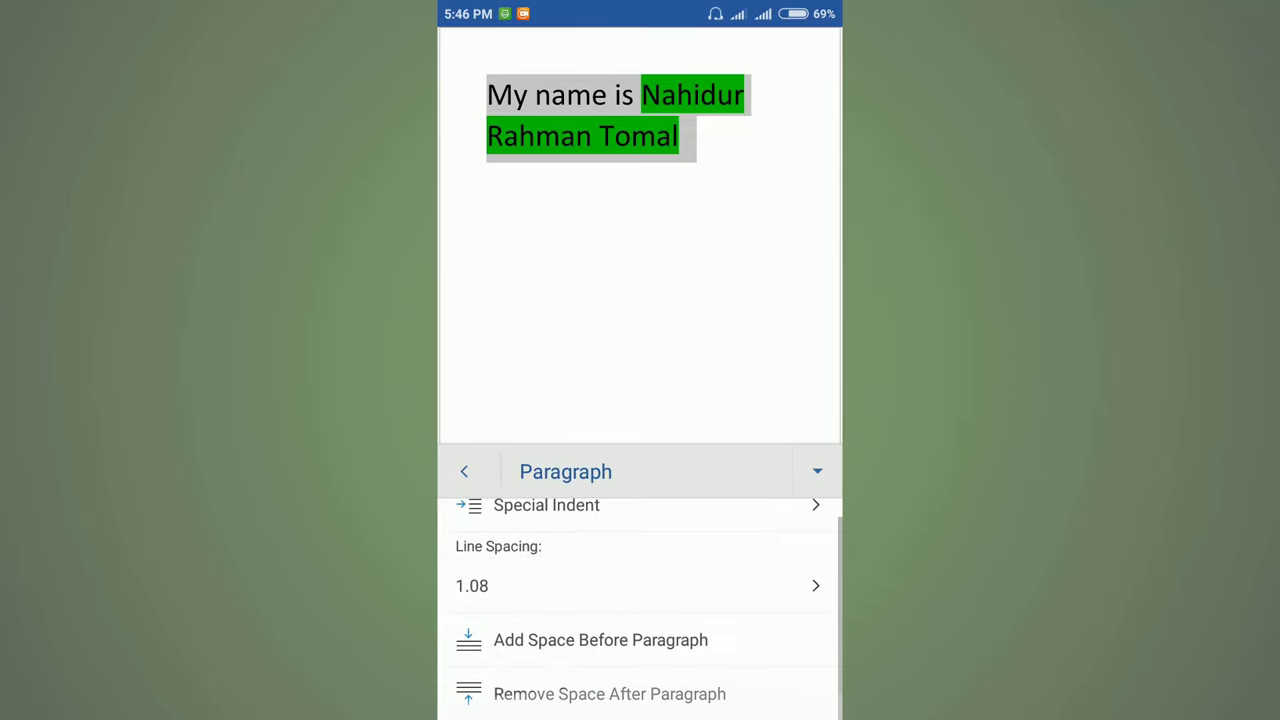
{"action": "left_click", "coordinate": [600, 640]}
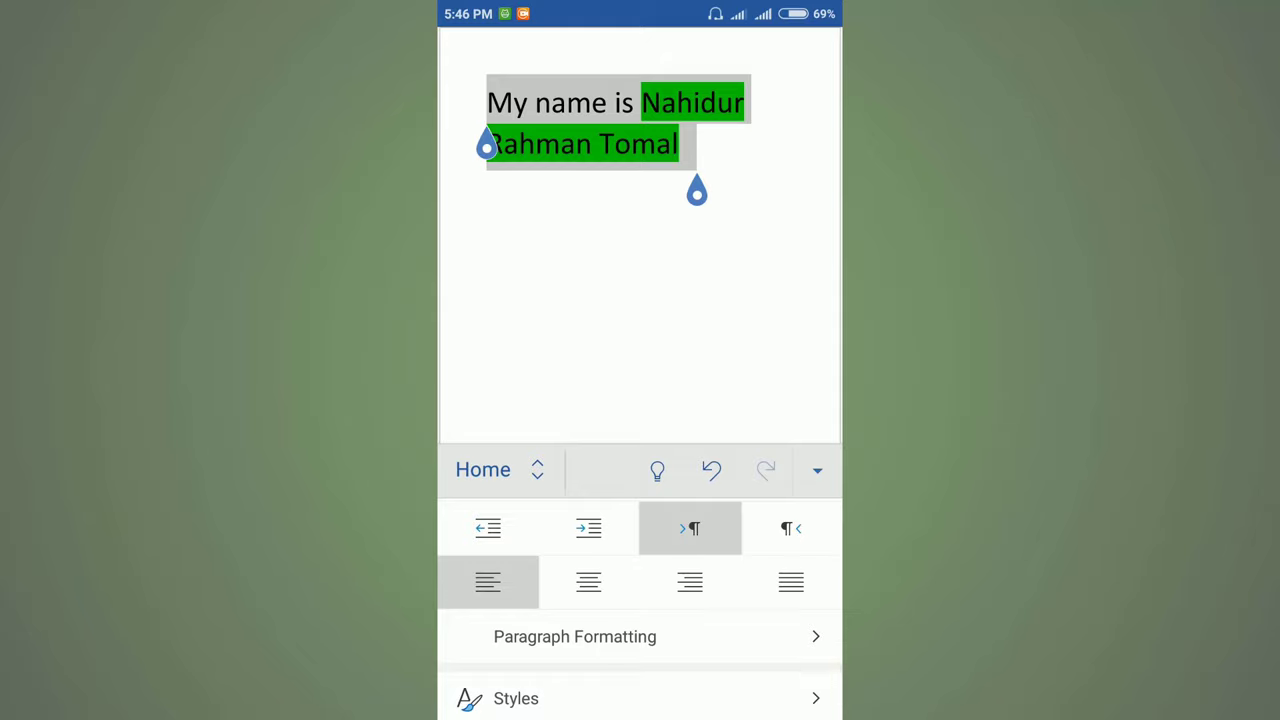
{"action": "scroll", "coordinate": [640, 600], "scroll_direction": "up", "scroll_amount": 1}
Step: Center-align the sentence on the page and collapse the ribbon
{"action": "left_click", "coordinate": [588, 634]}
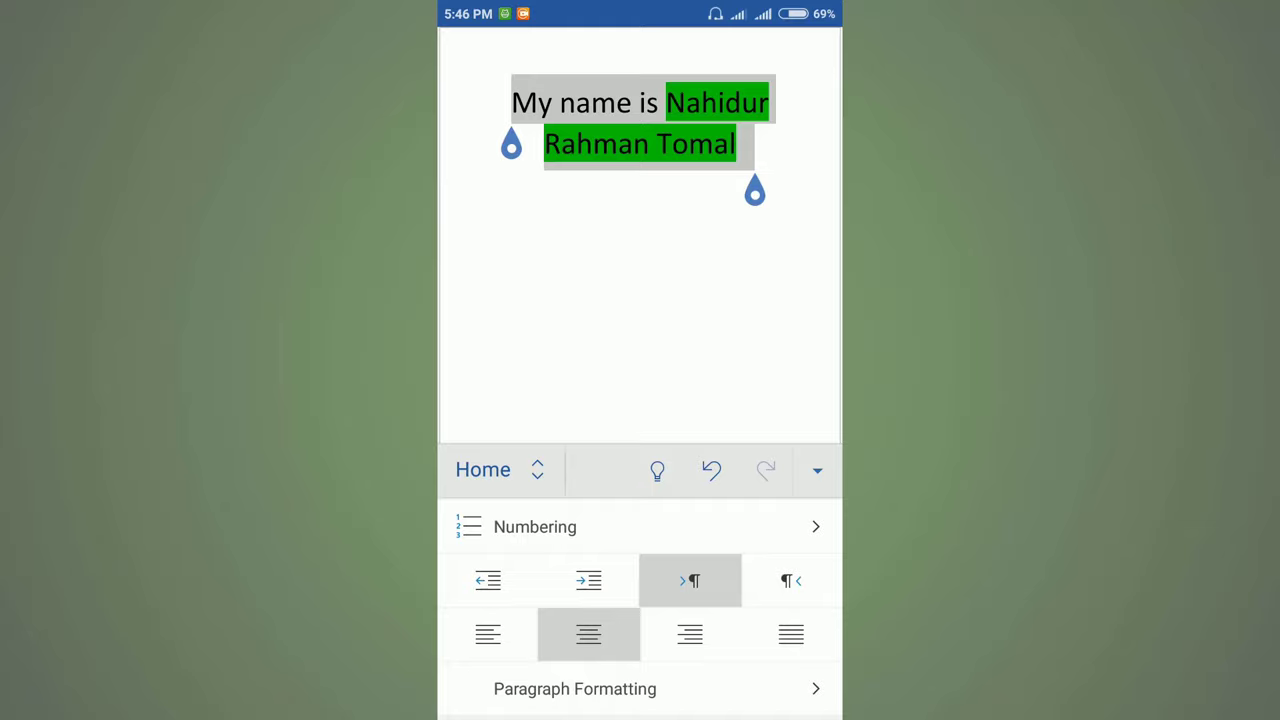
{"action": "left_click", "coordinate": [790, 634]}
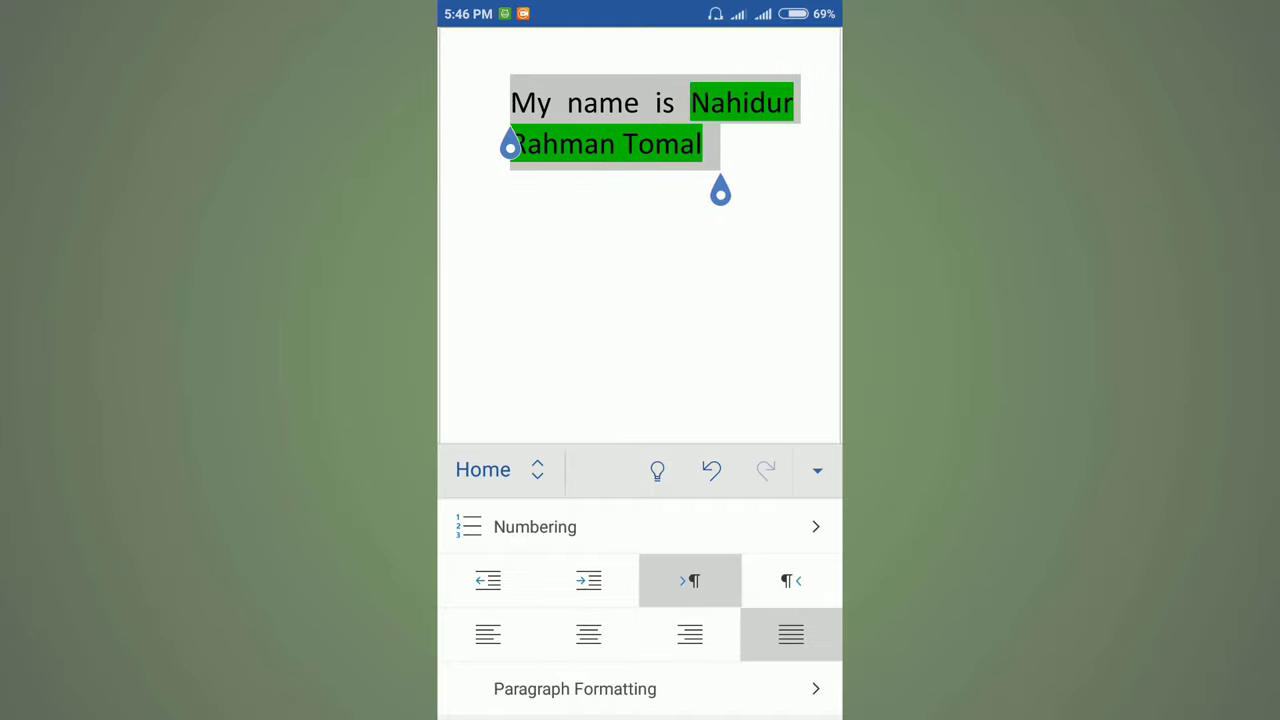
{"action": "left_click", "coordinate": [588, 634]}
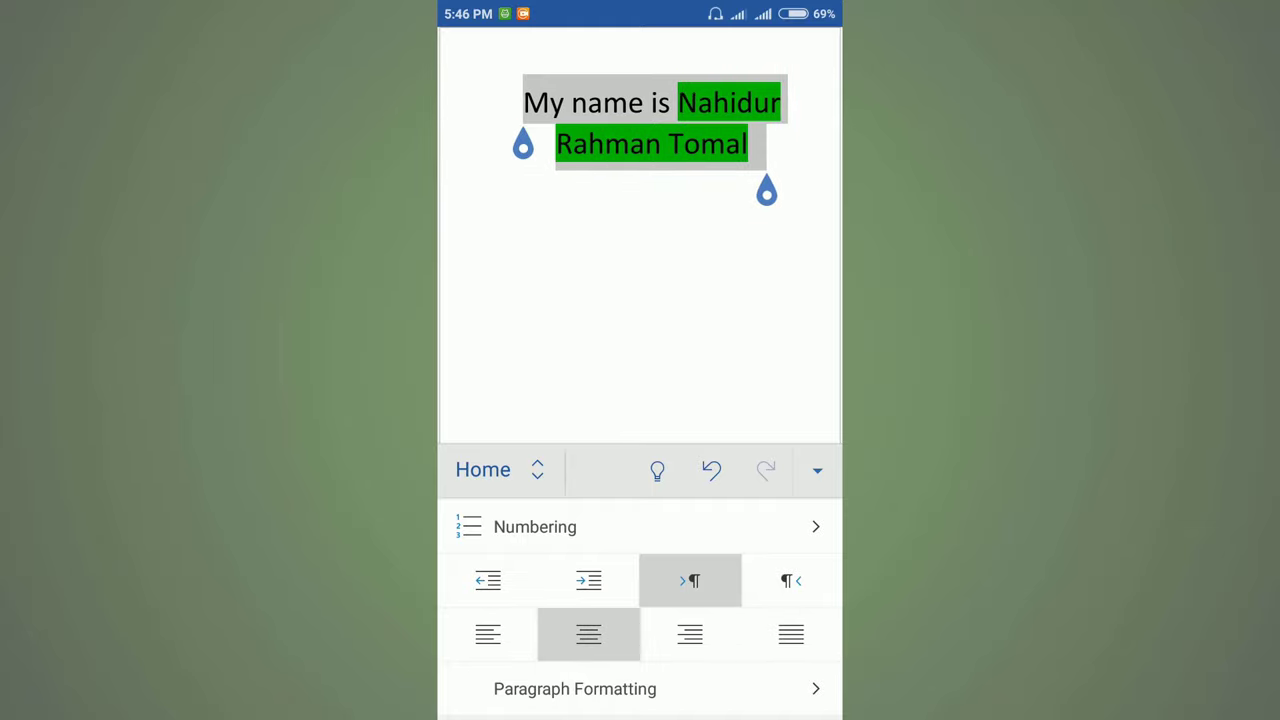
{"action": "key", "text": "Escape"}
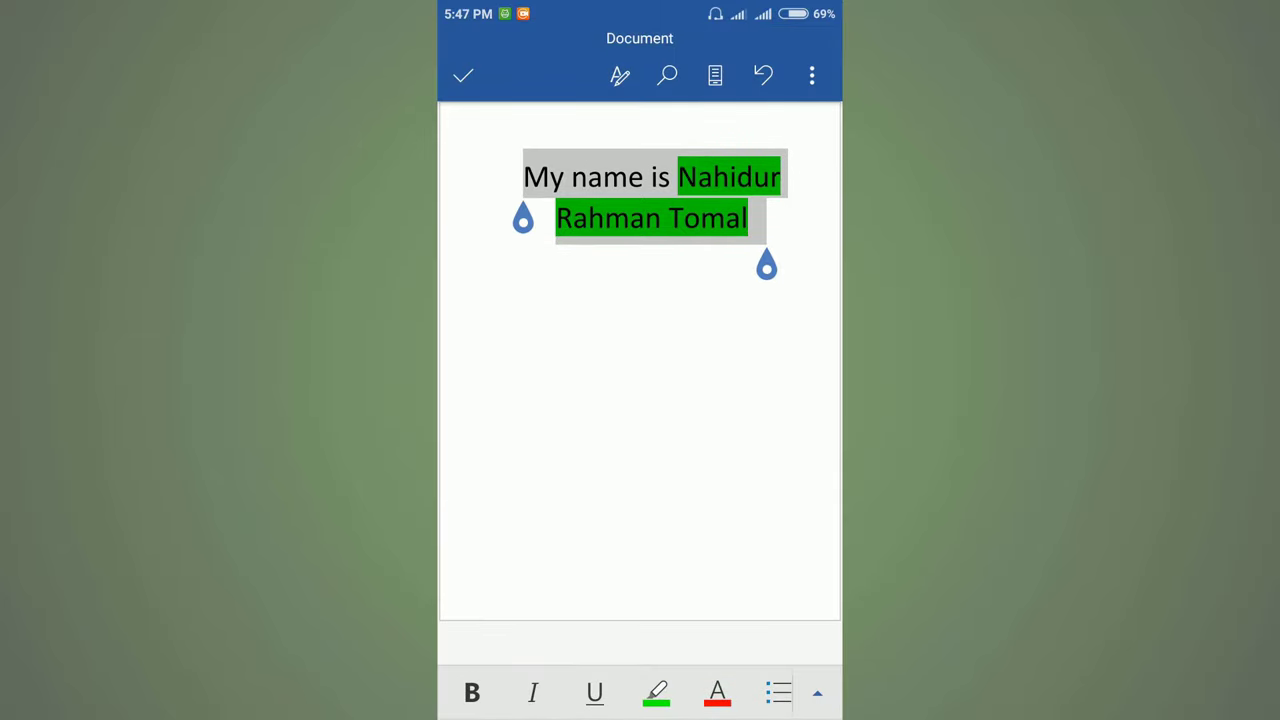
{"action": "scroll", "coordinate": [640, 692], "scroll_direction": "right", "scroll_amount": 10}
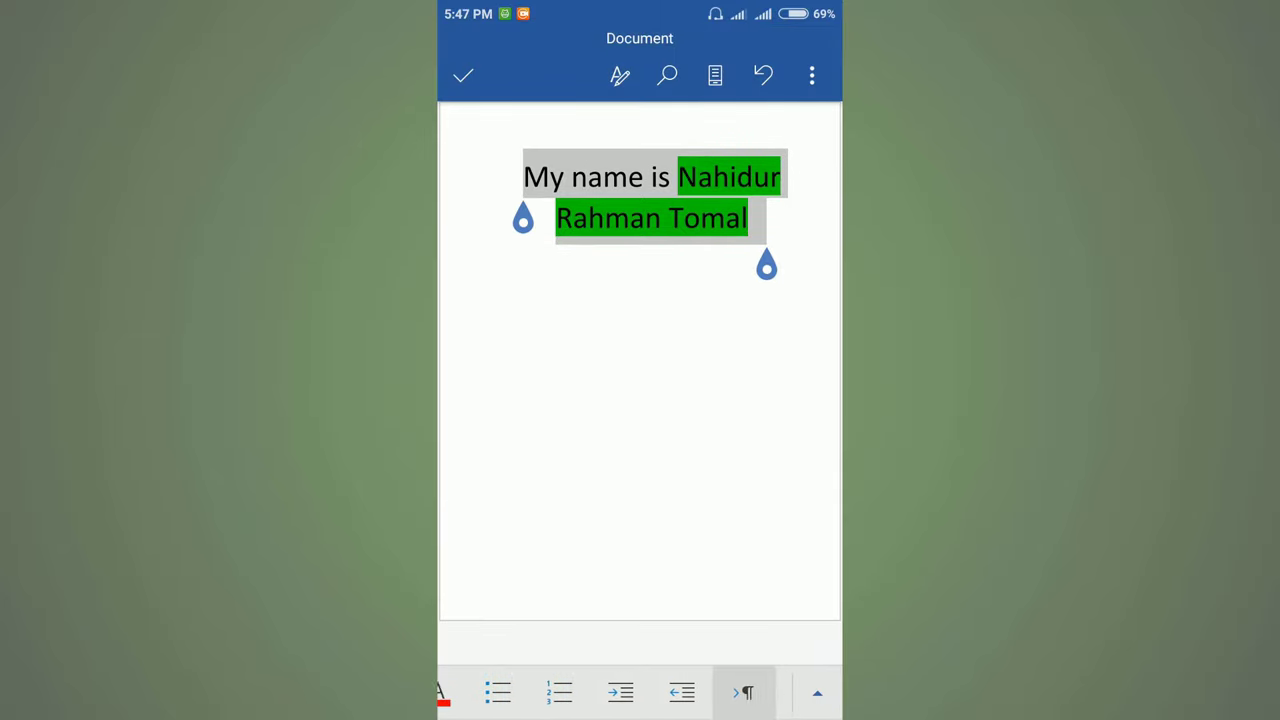
{"action": "scroll", "coordinate": [640, 692], "scroll_direction": "right", "scroll_amount": 5}
{"action": "scroll", "coordinate": [640, 692], "scroll_direction": "left", "scroll_amount": 5}
{"action": "scroll", "coordinate": [640, 200], "scroll_direction": "up", "scroll_amount": 5}
{"action": "scroll", "coordinate": [640, 692], "scroll_direction": "right", "scroll_amount": 5}
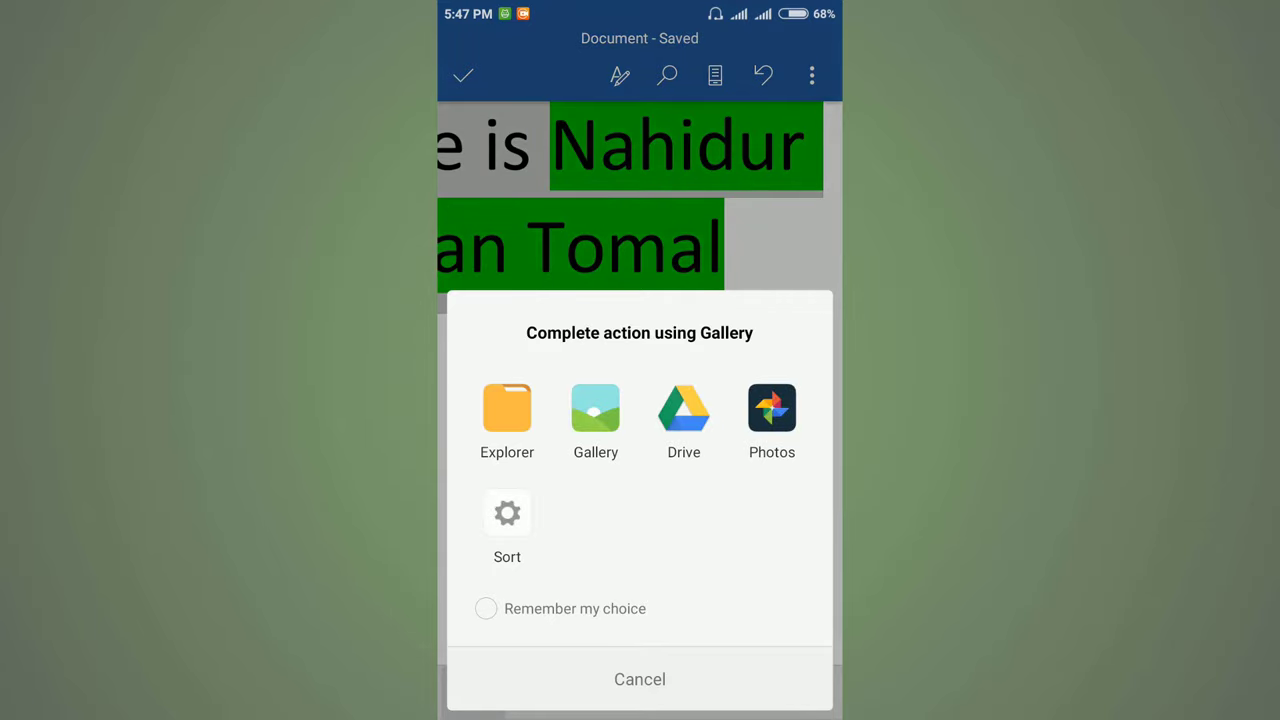
Step: Pick the portrait photo from the phone's gallery and insert it above the centred sentence
{"action": "left_click", "coordinate": [595, 408]}
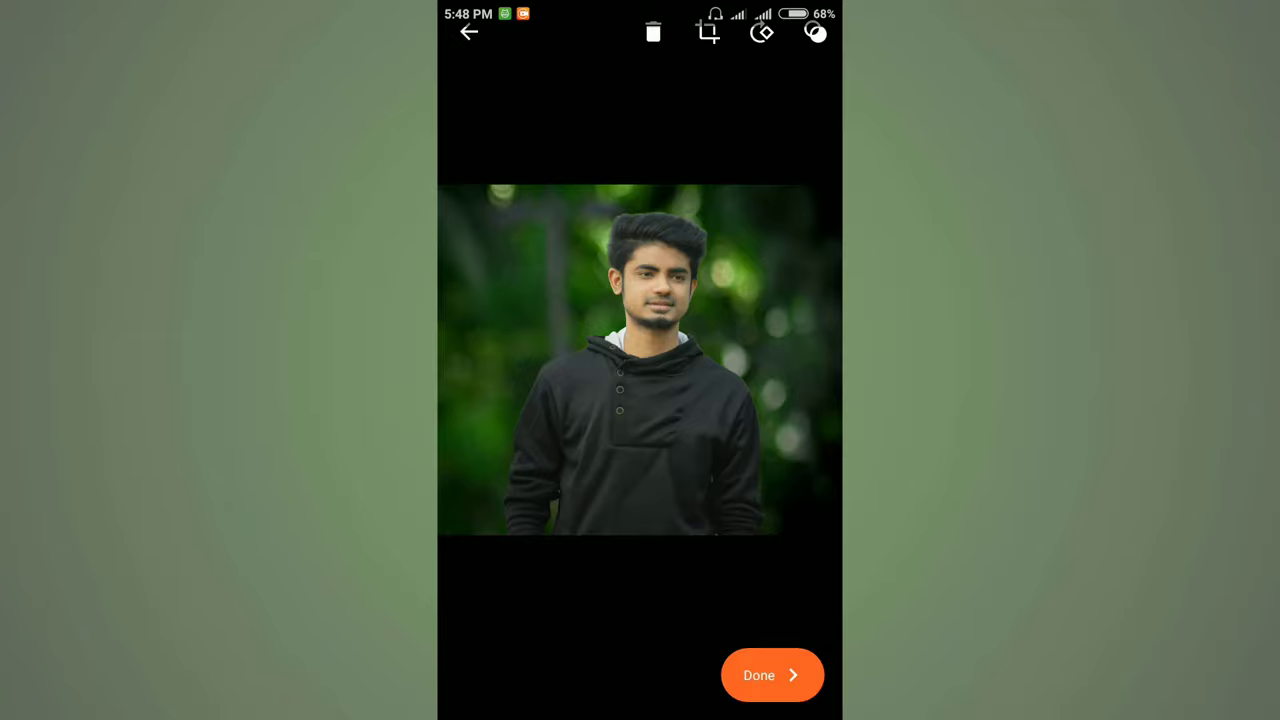
{"action": "left_click", "coordinate": [772, 675]}
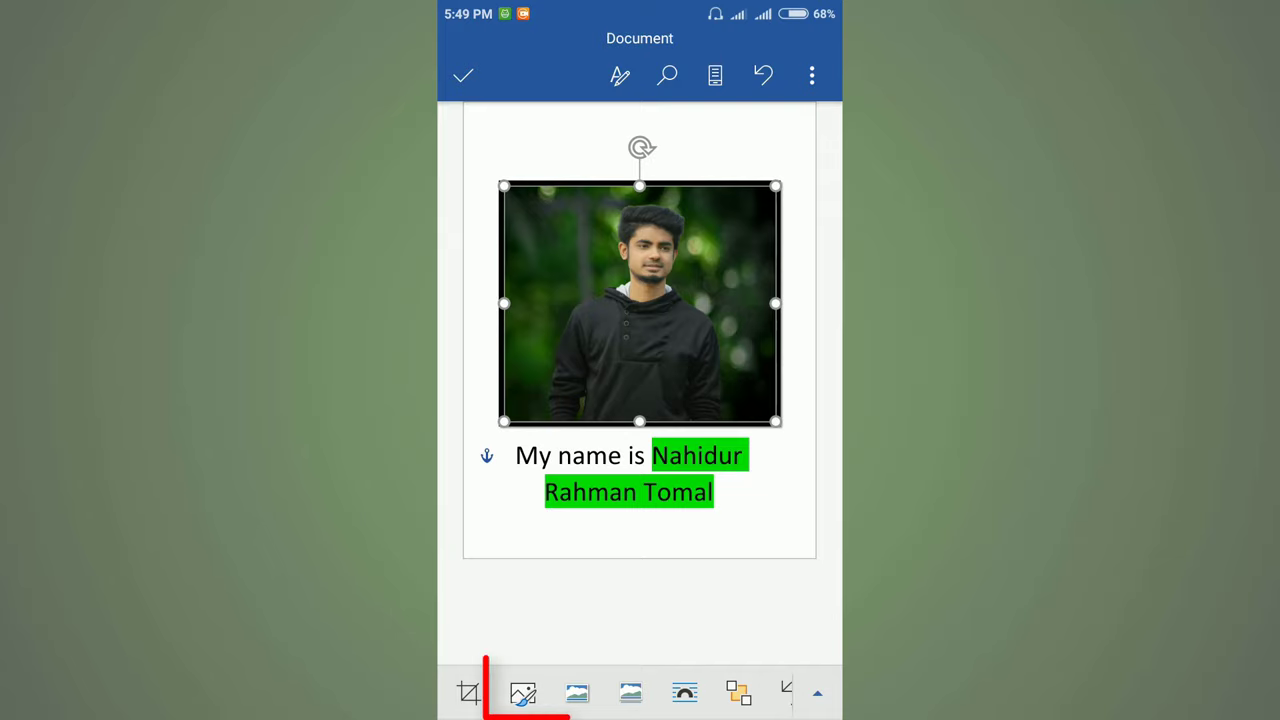
Step: Try the thick black frame, white frame and another picture style on the photo
{"action": "left_click", "coordinate": [523, 693]}
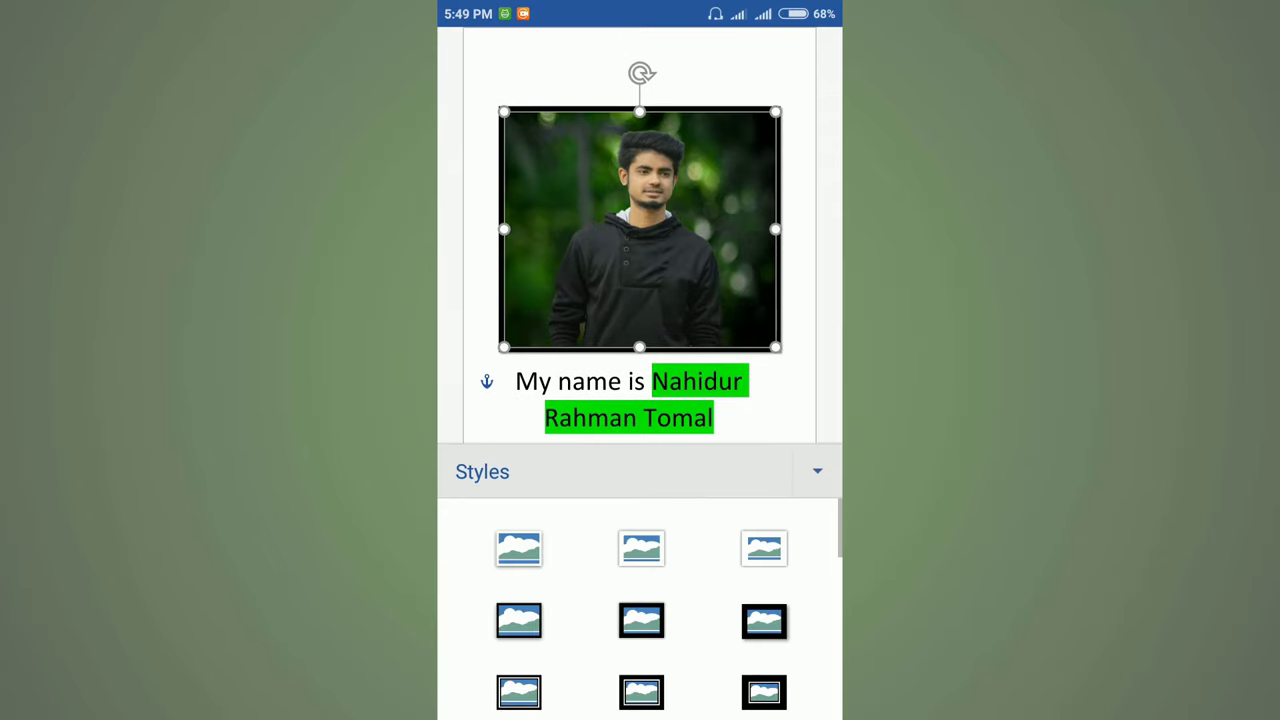
{"action": "scroll", "coordinate": [640, 600], "scroll_direction": "down", "scroll_amount": 2}
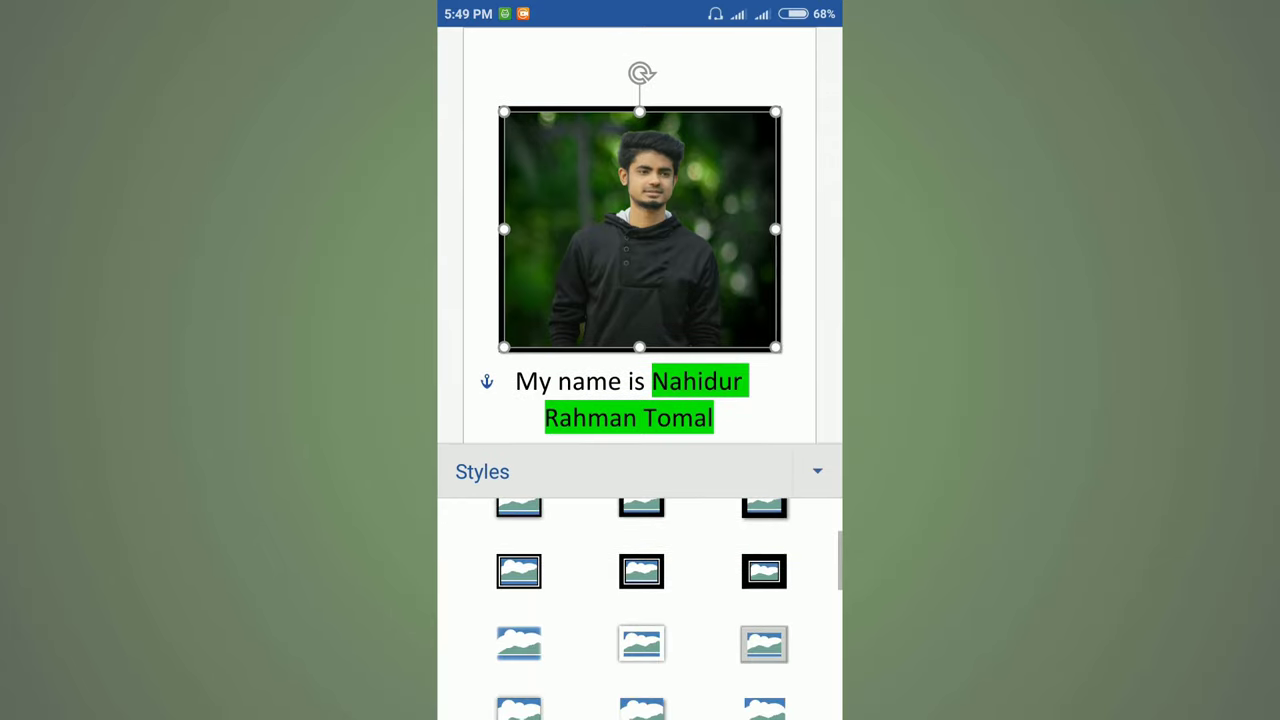
{"action": "left_click", "coordinate": [640, 575]}
{"action": "left_click", "coordinate": [640, 645]}
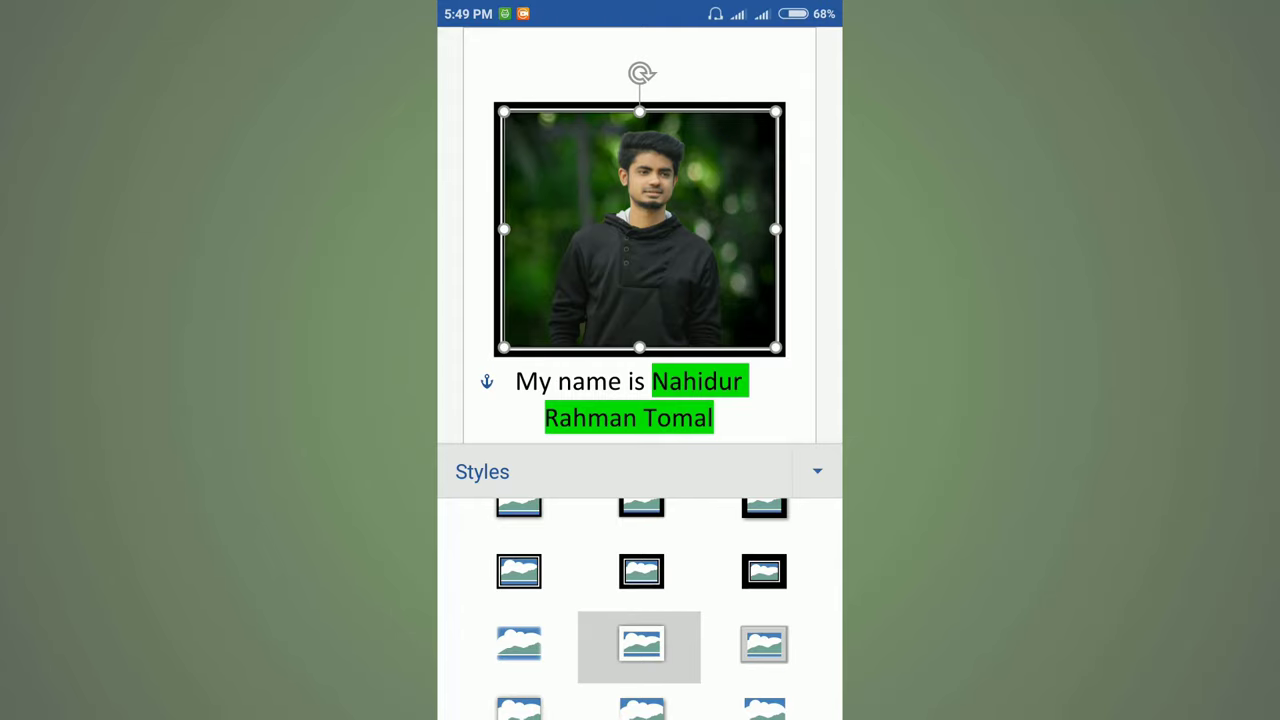
{"action": "left_click", "coordinate": [518, 645]}
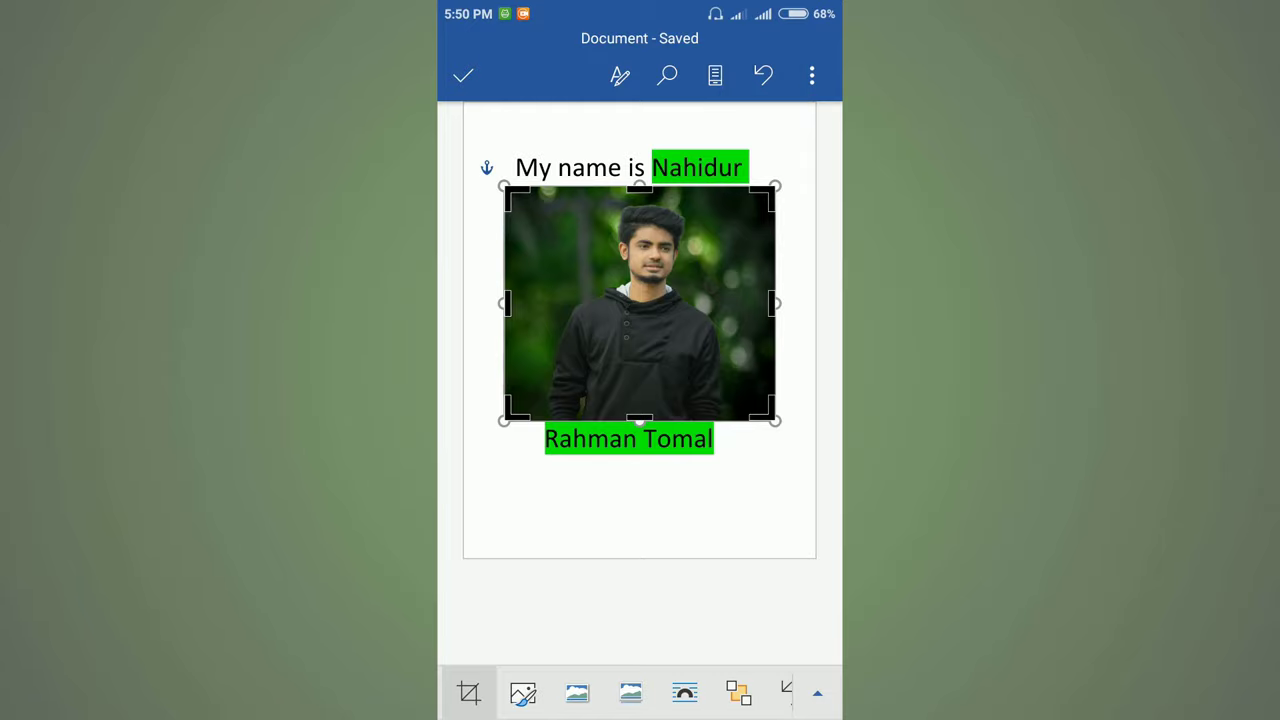
Step: Finish cropping, then undo twice so the photo is removed
{"action": "left_click", "coordinate": [468, 692]}
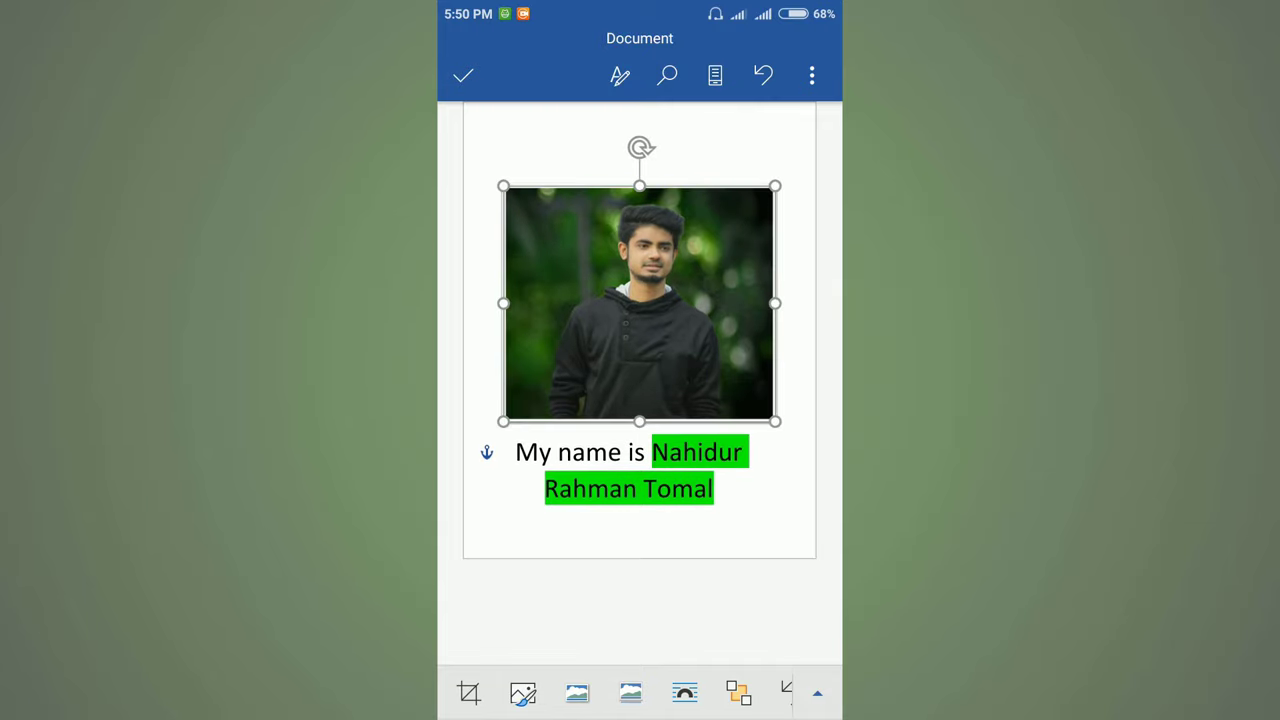
{"action": "left_click", "coordinate": [763, 75]}
{"action": "left_click", "coordinate": [763, 75]}
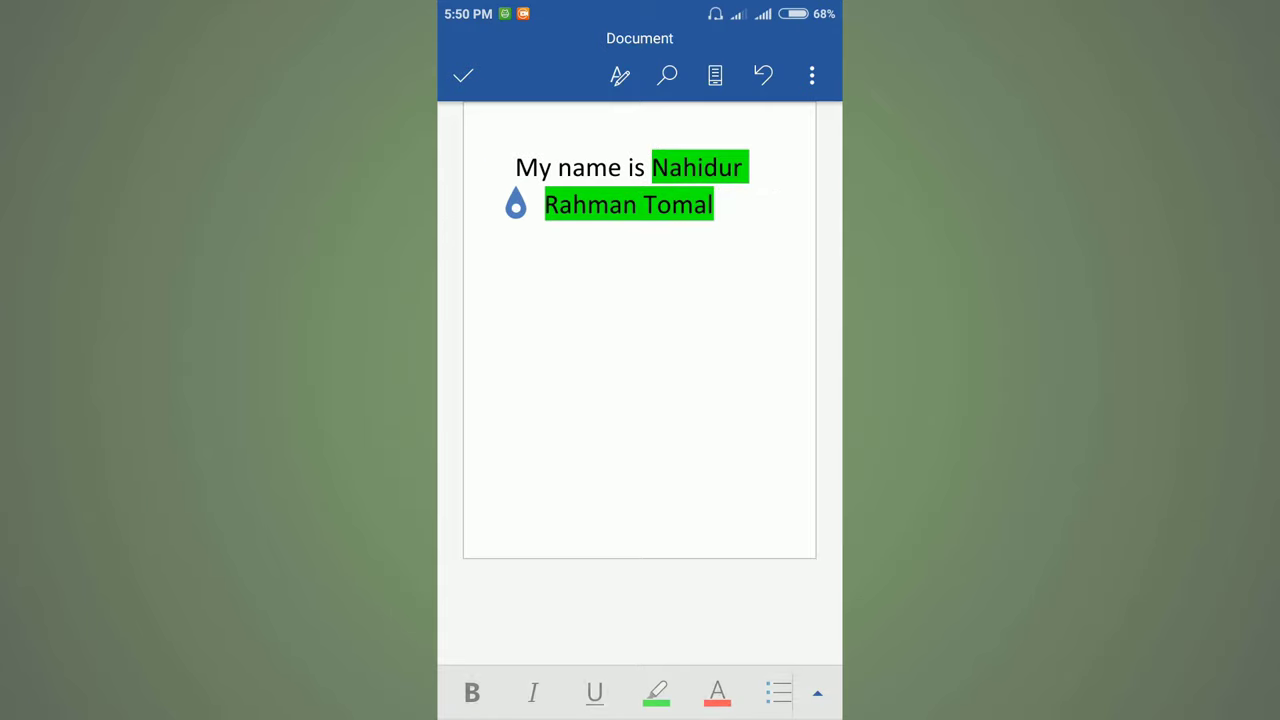
{"action": "left_click_drag", "start_coordinate": [640, 10], "coordinate": [640, 390]}
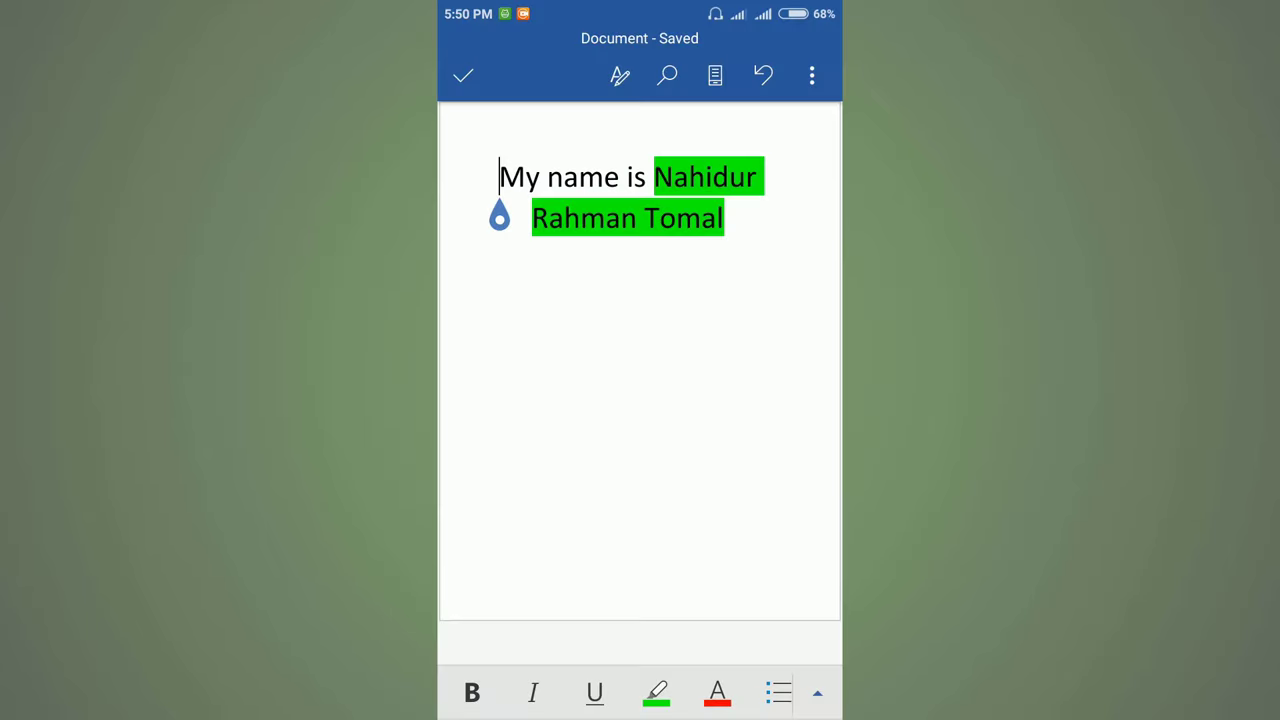
{"action": "left_click", "coordinate": [715, 75]}
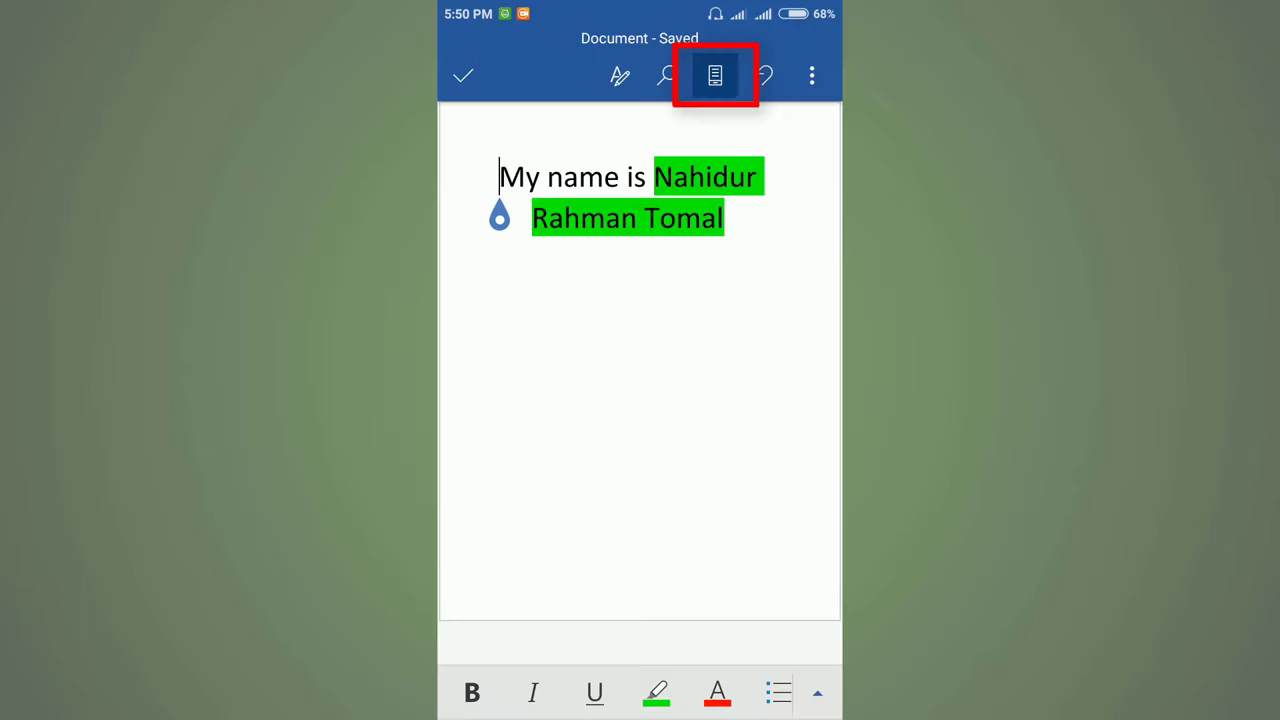
{"action": "scroll", "coordinate": [640, 400], "scroll_direction": "down", "scroll_amount": 5}
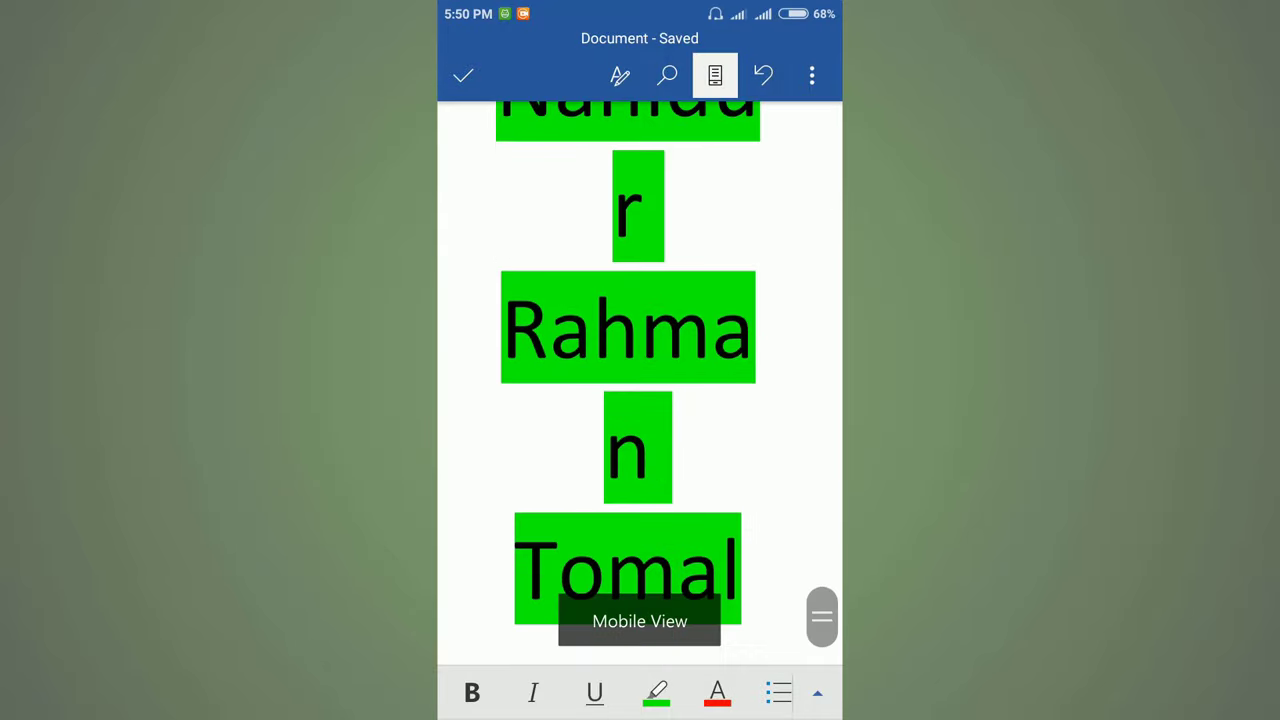
{"action": "scroll", "coordinate": [640, 400], "scroll_direction": "up", "scroll_amount": 5}
{"action": "left_click", "coordinate": [715, 75]}
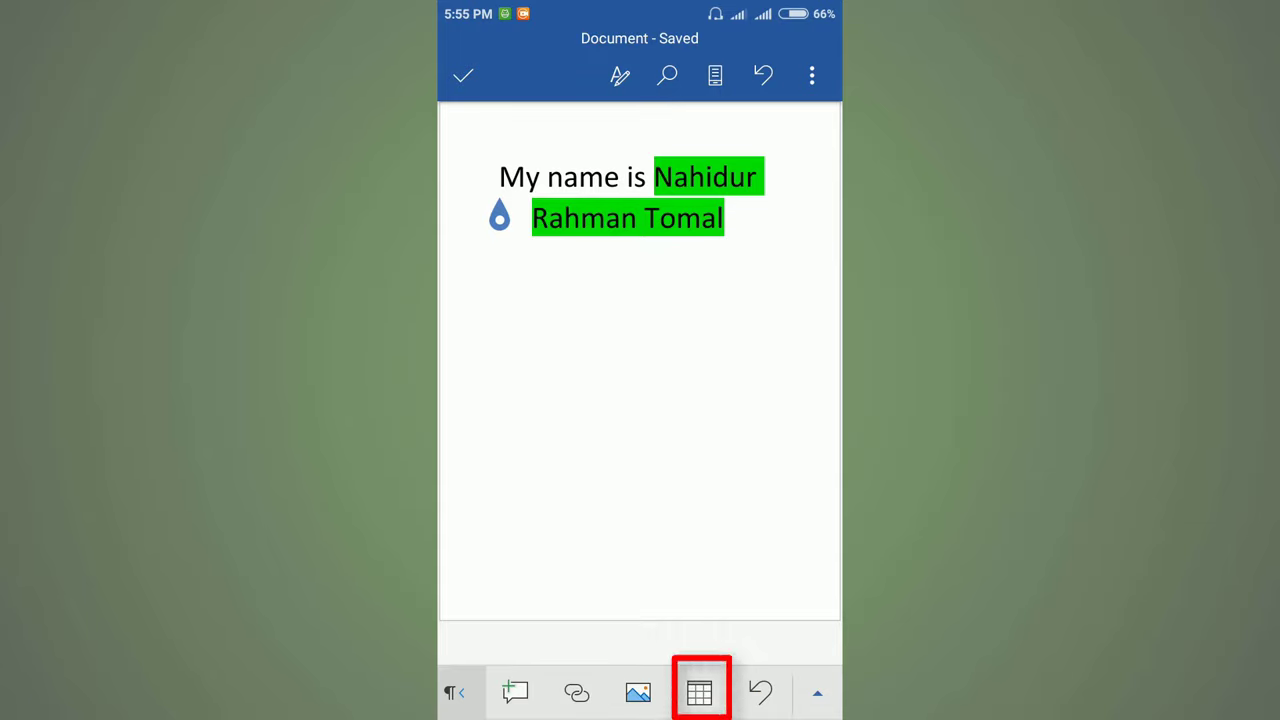
Step: Insert a 3x3 table above the sentence, then add extra columns and rows
{"action": "left_click", "coordinate": [699, 692]}
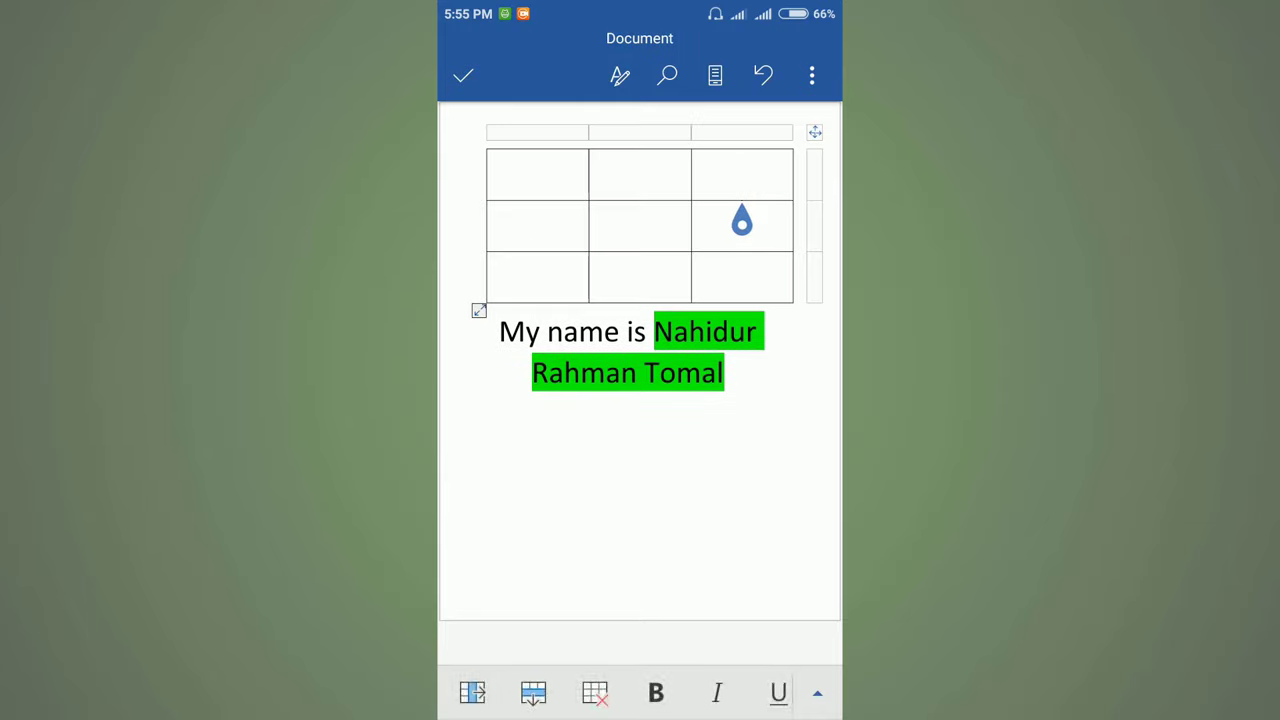
{"action": "left_click", "coordinate": [472, 692]}
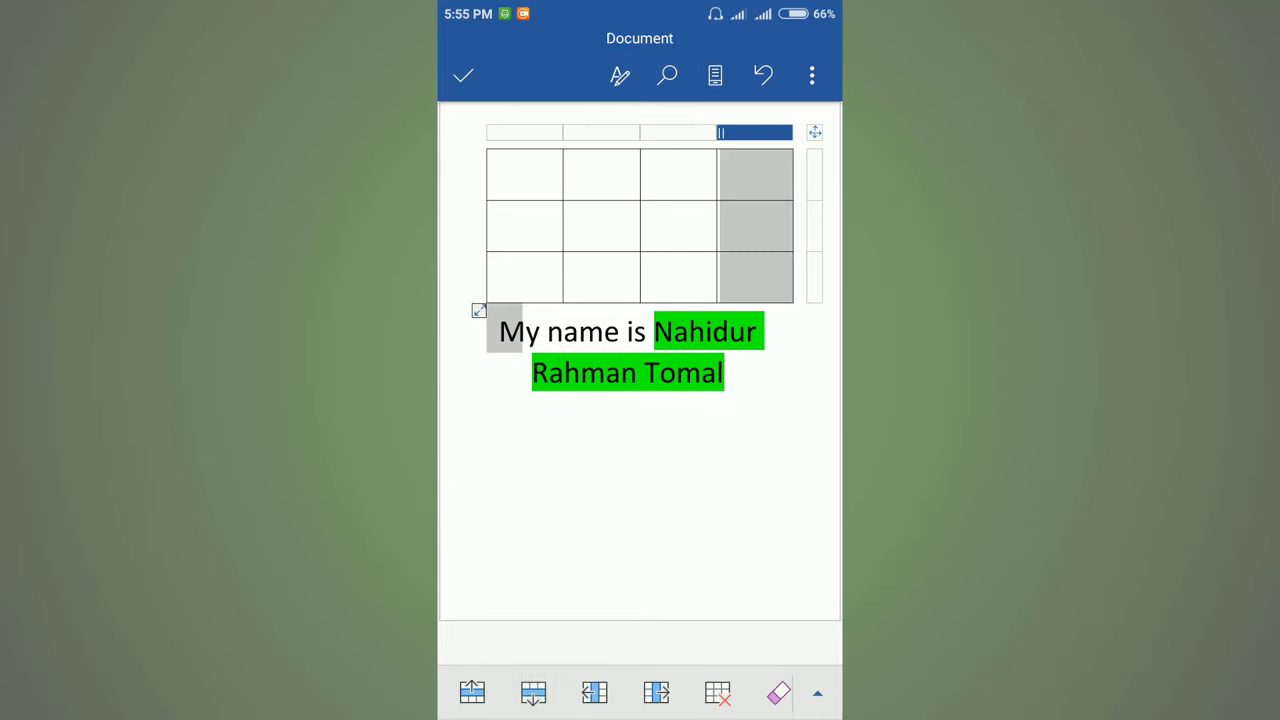
{"action": "left_click", "coordinate": [533, 692]}
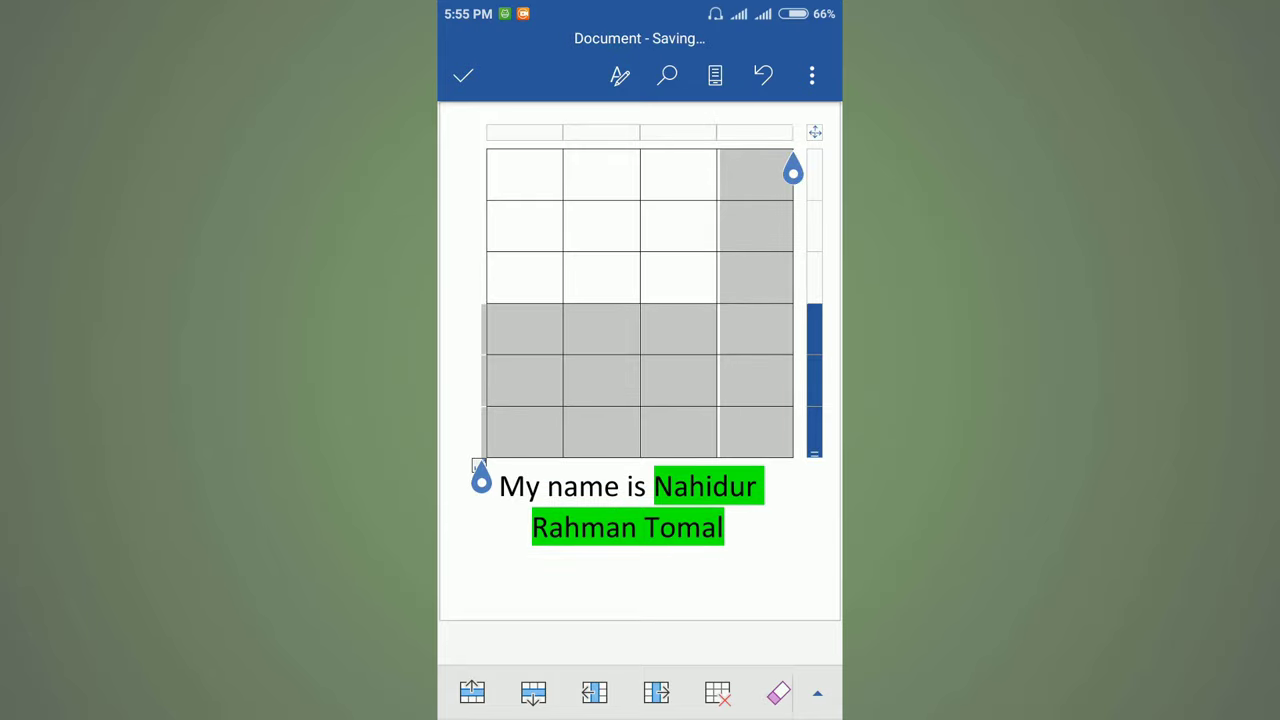
{"action": "left_click", "coordinate": [656, 692]}
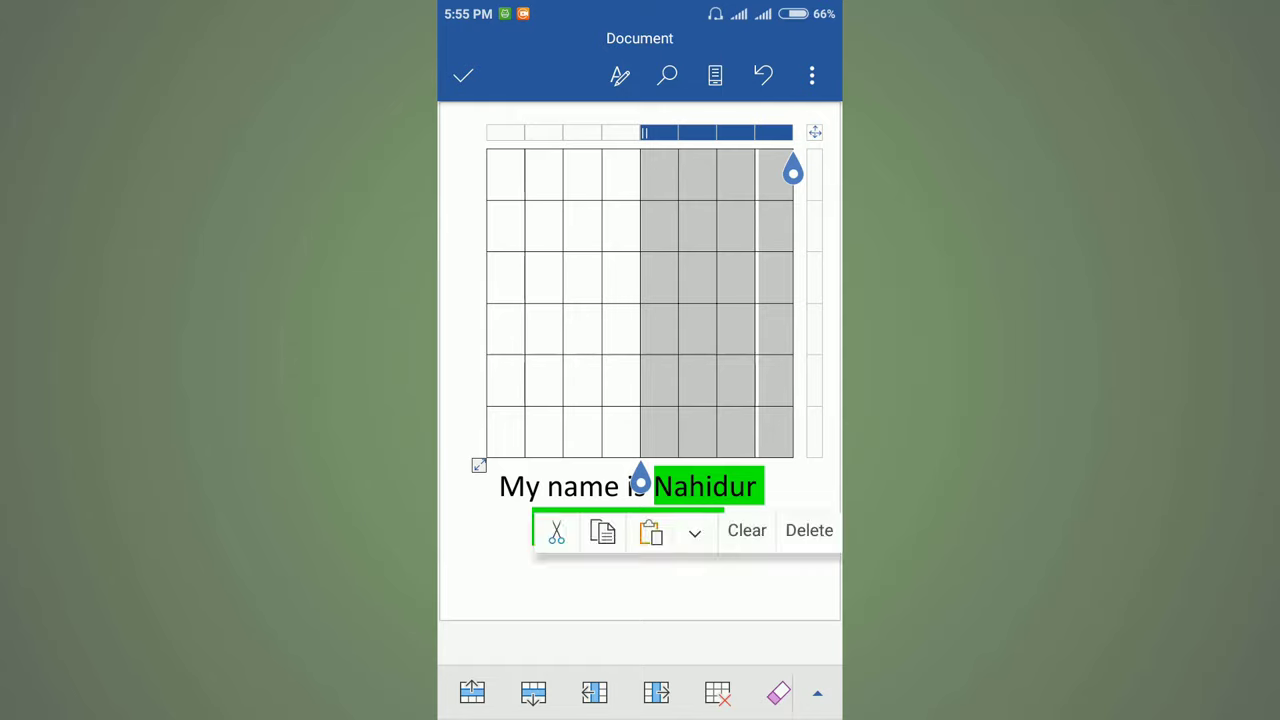
Step: Type 'Hc' in the row-3, column-3 cell, then erase it
{"action": "left_click", "coordinate": [582, 280]}
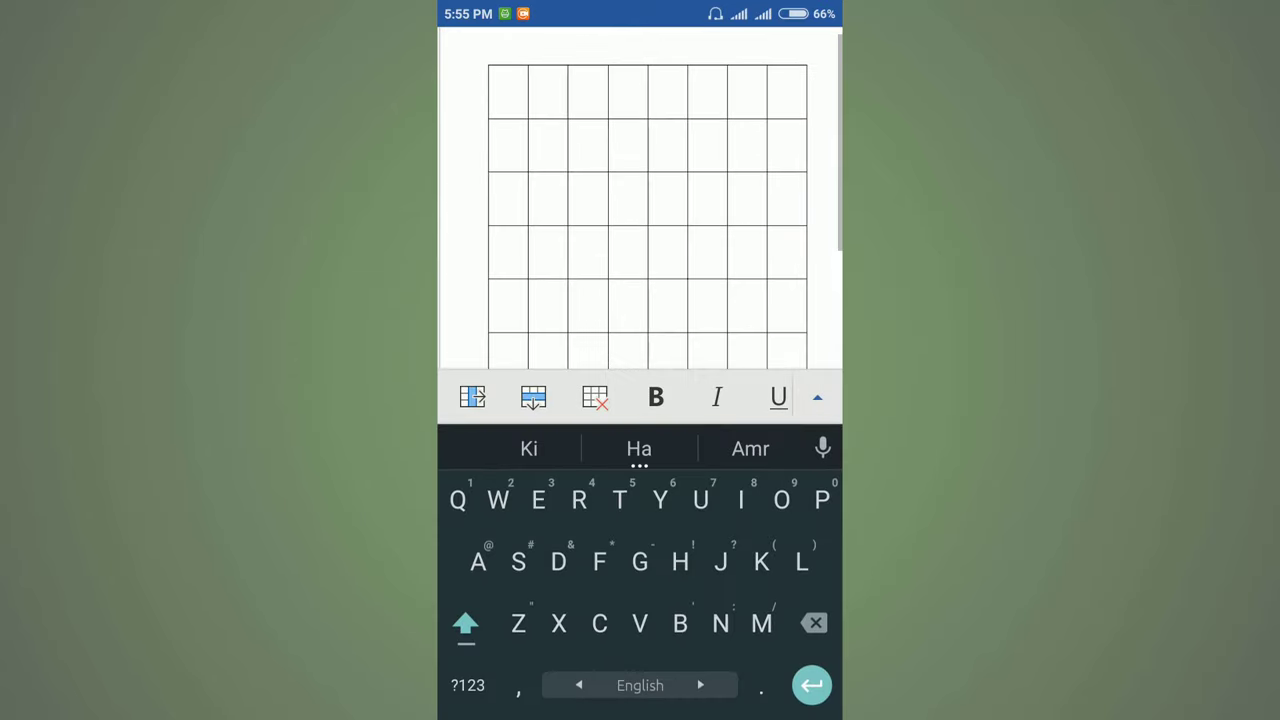
{"action": "type", "text": "Hc"}
{"action": "key", "text": "BackSpace"}
{"action": "key", "text": "BackSpace"}
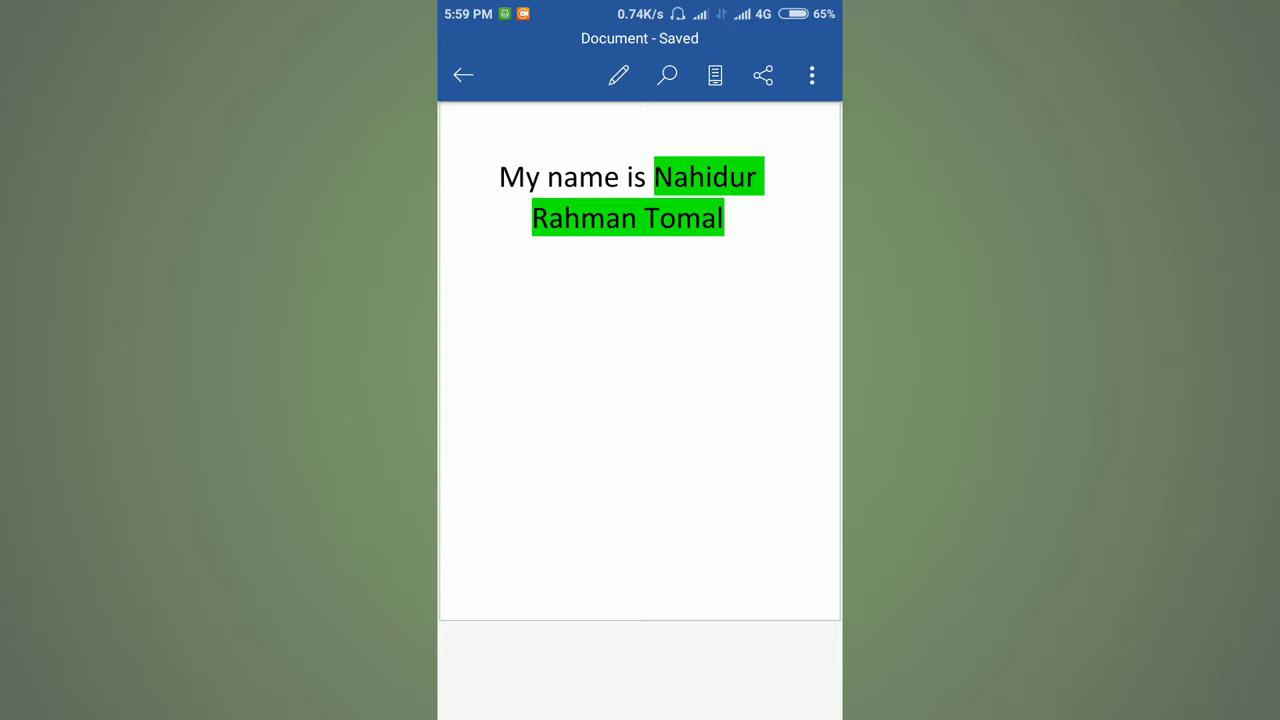
Step: Save a copy named Document to This device > Documents, replacing the existing Document.docx
{"action": "left_click", "coordinate": [812, 75]}
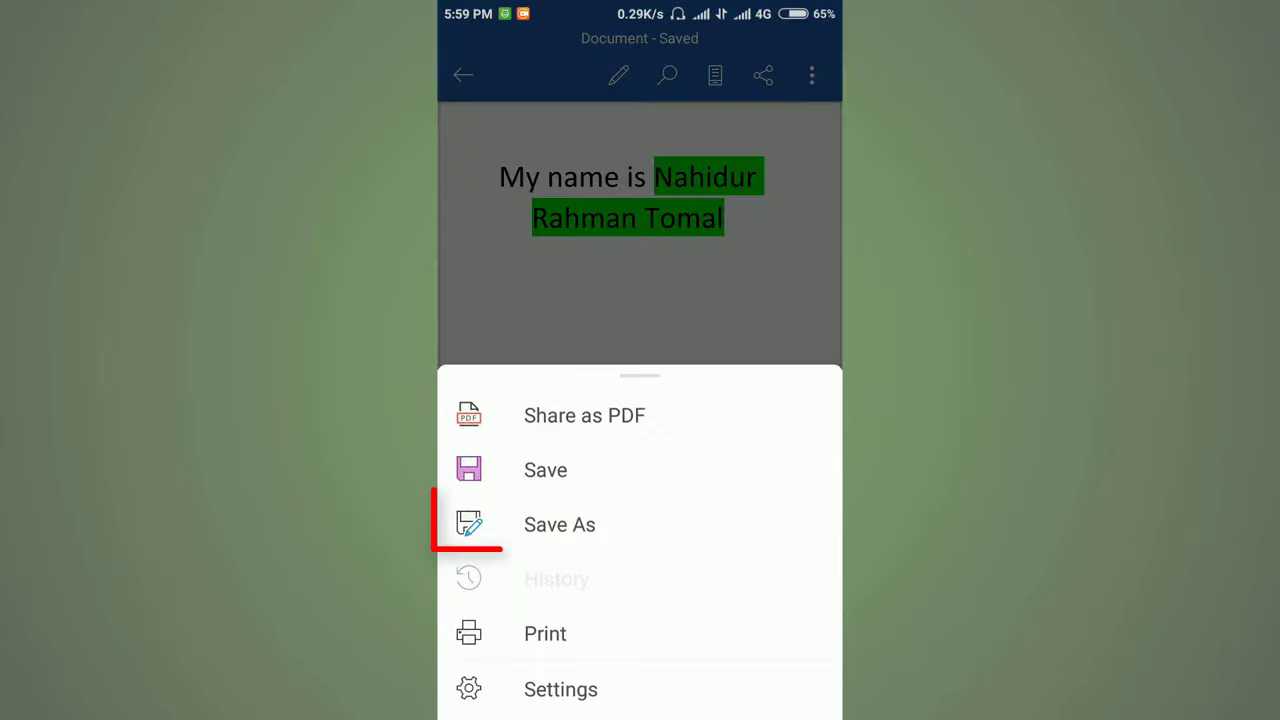
{"action": "left_click", "coordinate": [560, 524]}
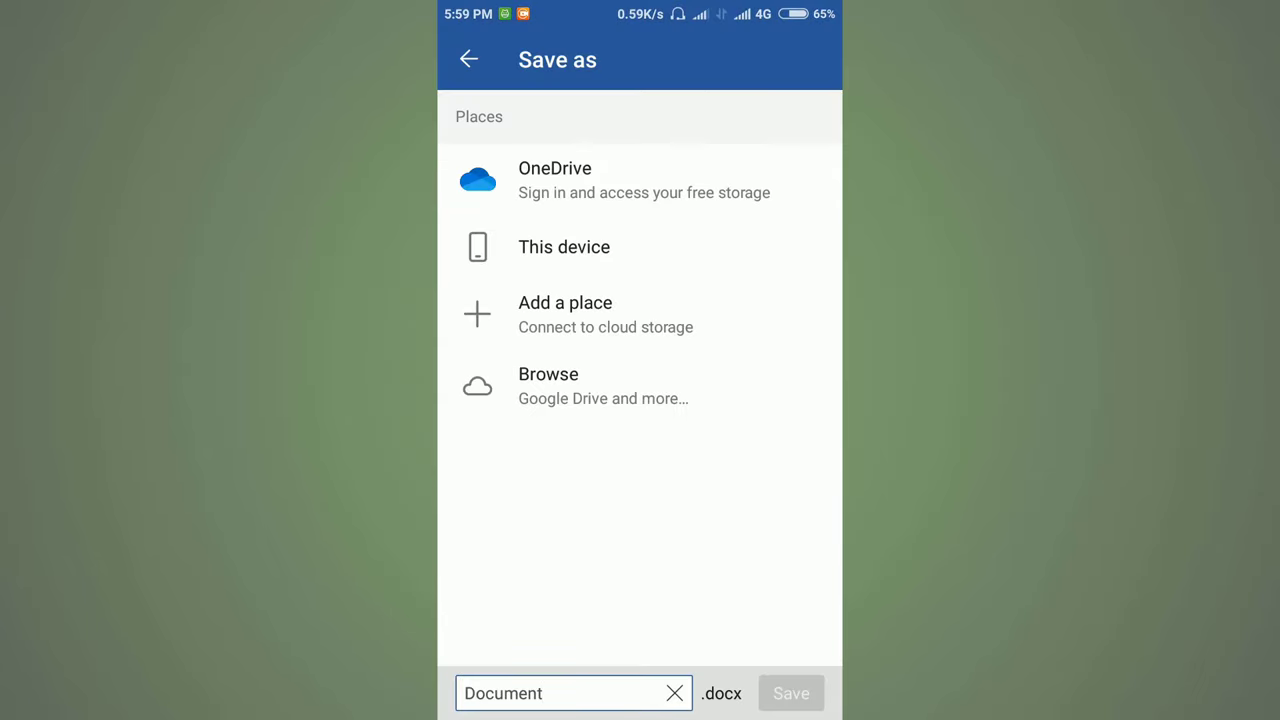
{"action": "left_click", "coordinate": [545, 693]}
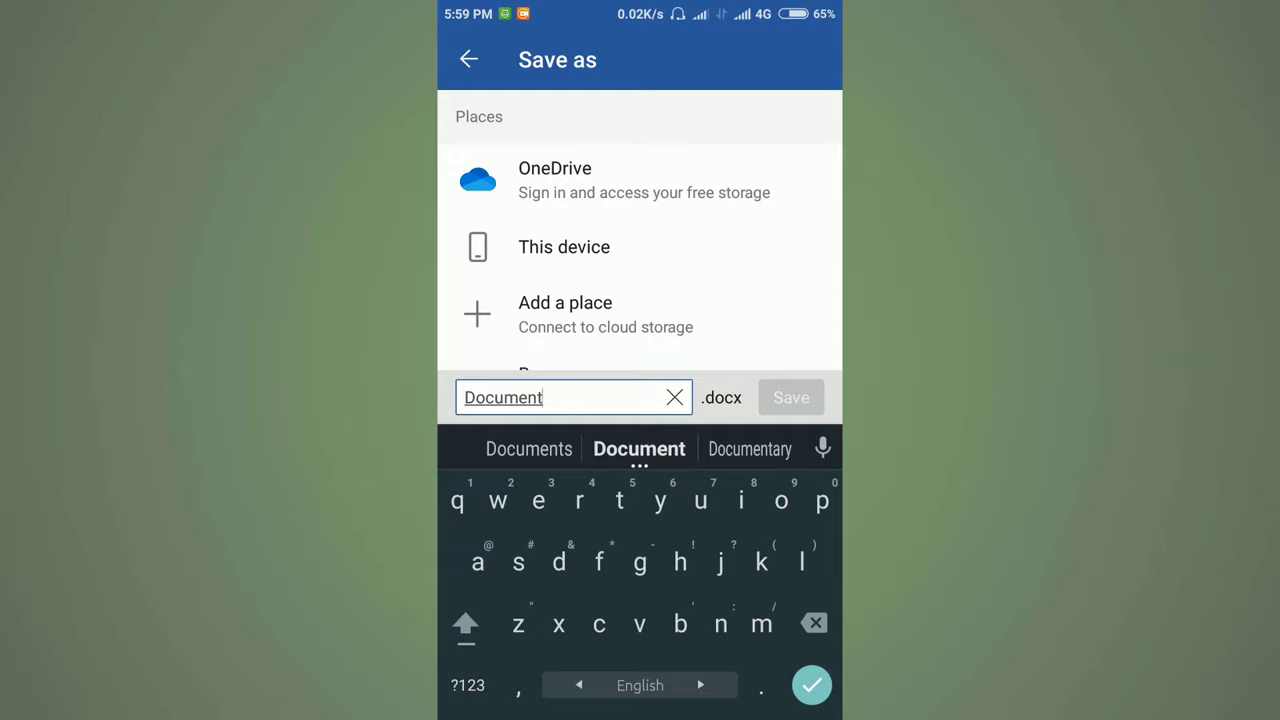
{"action": "key", "text": "Return"}
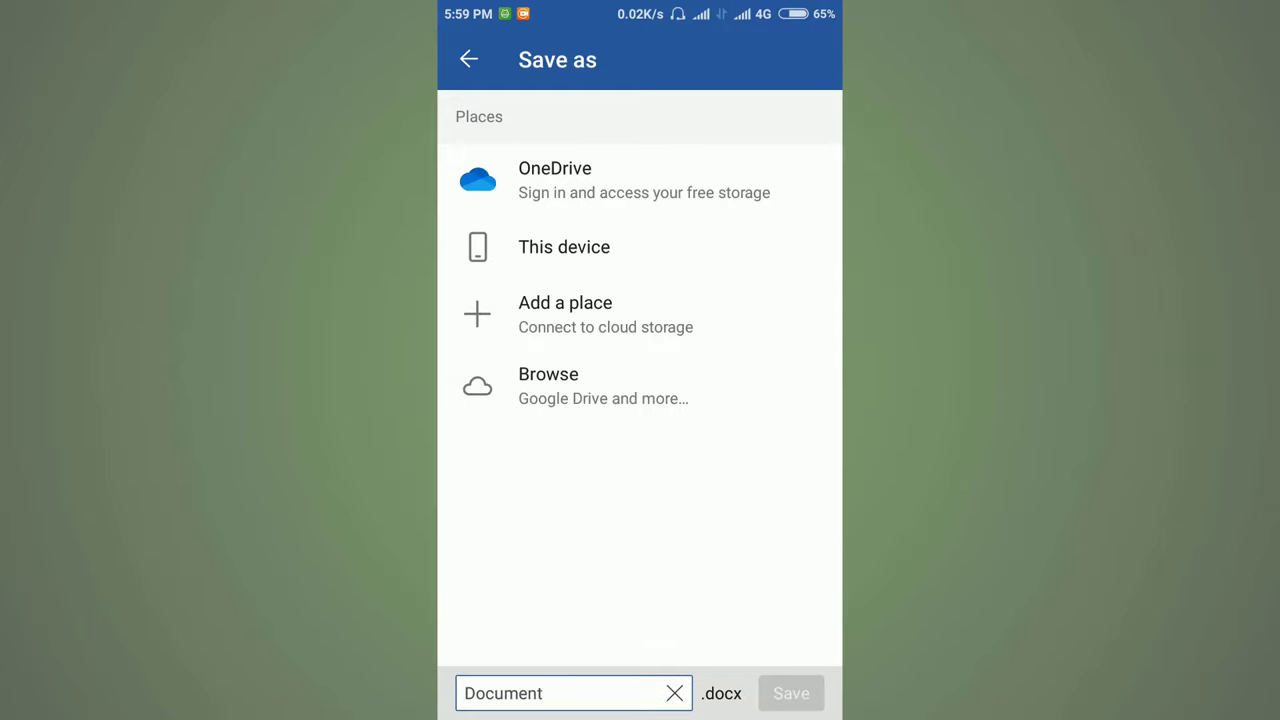
{"action": "left_click", "coordinate": [564, 247]}
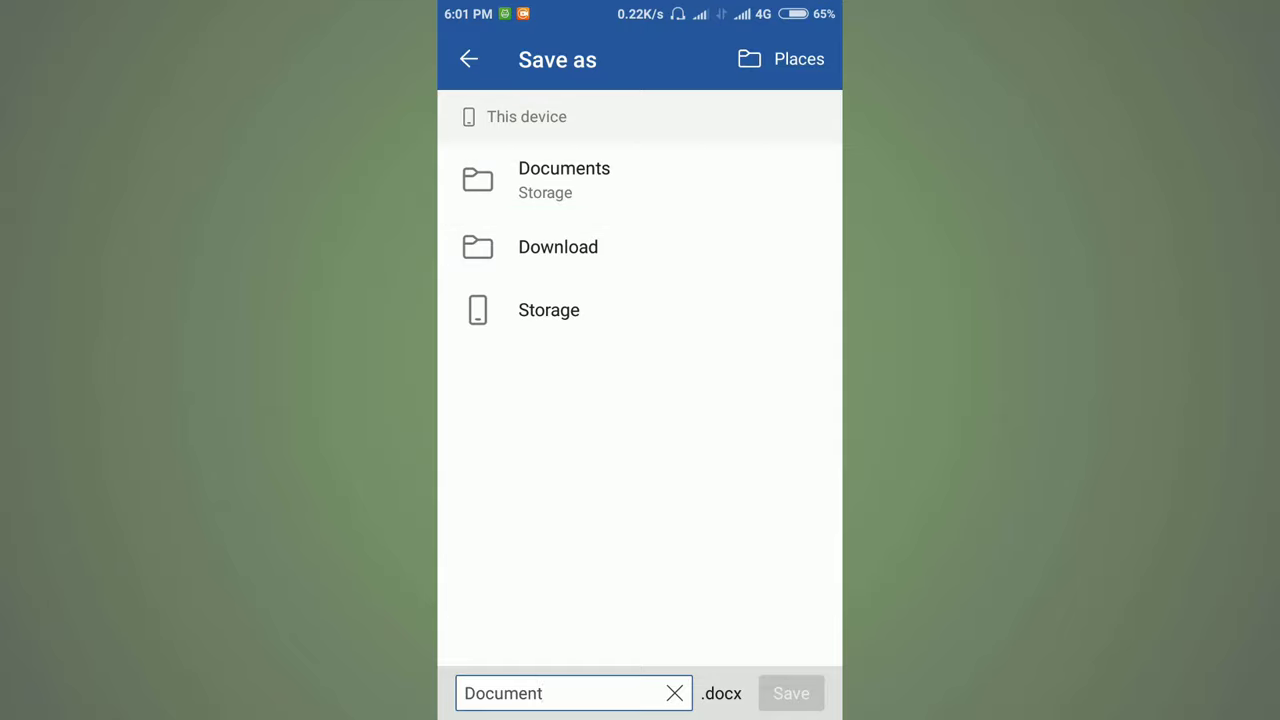
{"action": "left_click", "coordinate": [564, 180]}
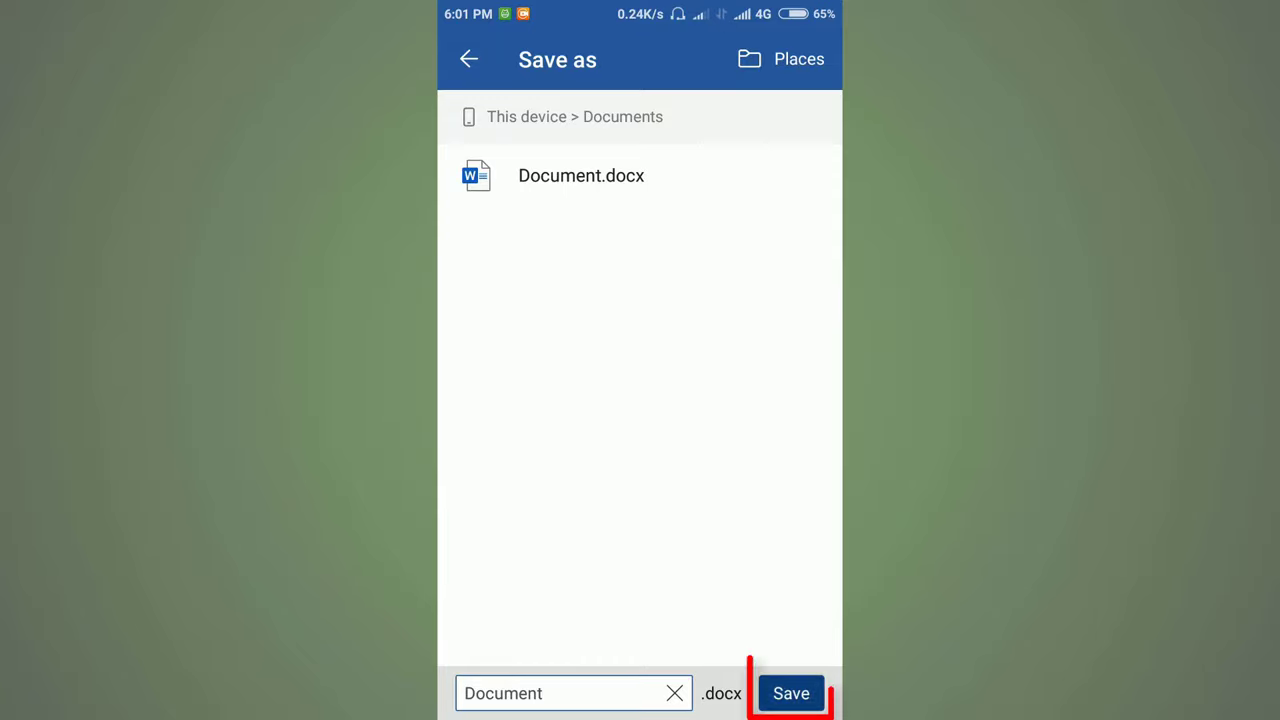
{"action": "left_click", "coordinate": [791, 693]}
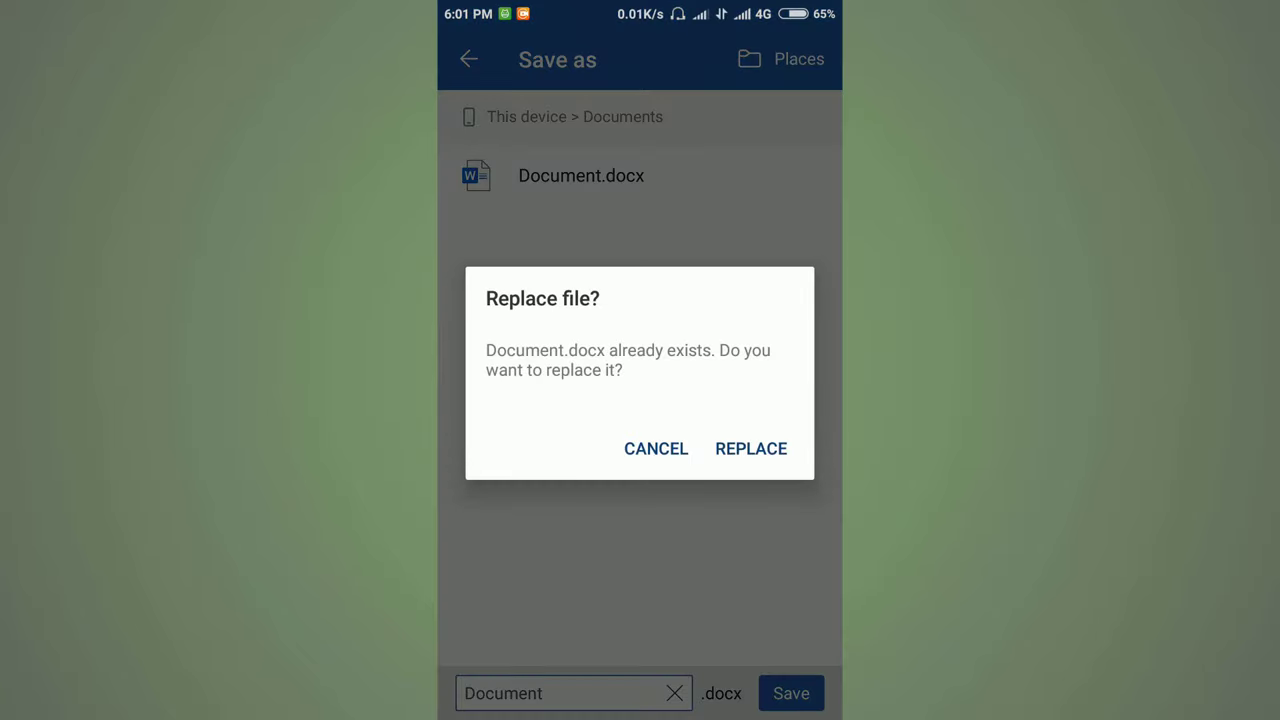
{"action": "left_click", "coordinate": [751, 448]}
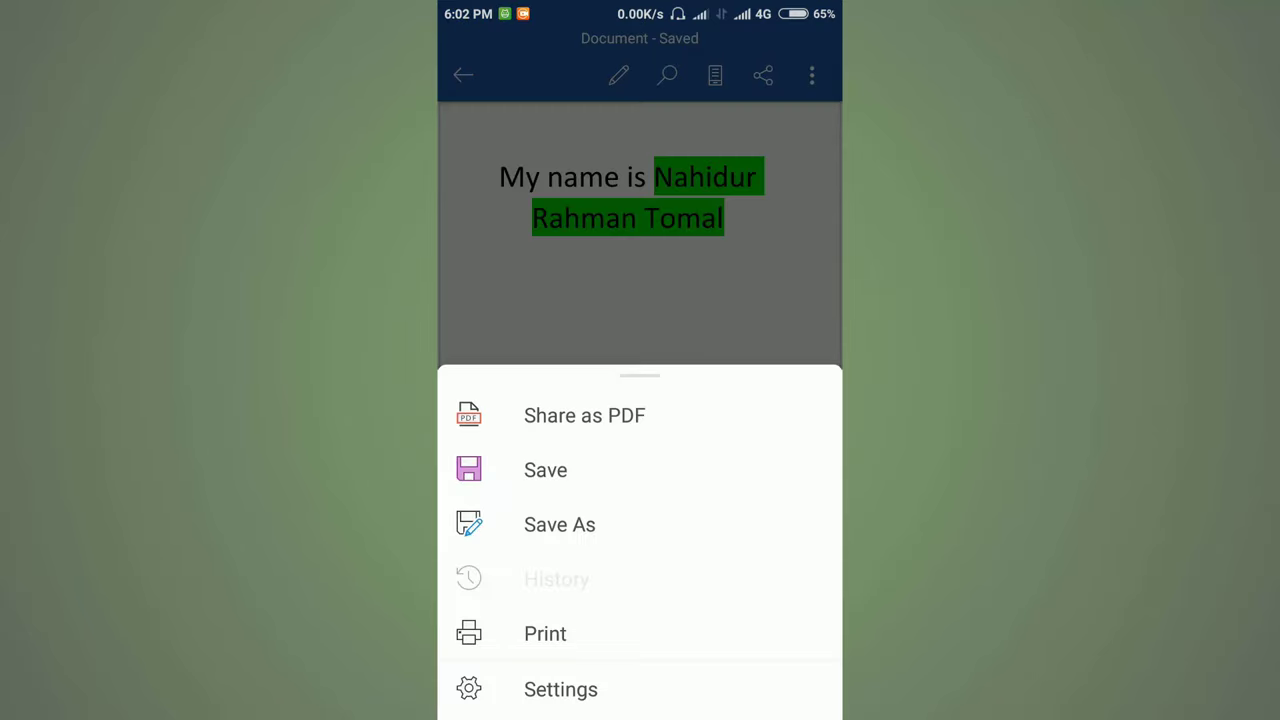
{"action": "left_click", "coordinate": [640, 280]}
{"action": "left_click", "coordinate": [812, 75]}
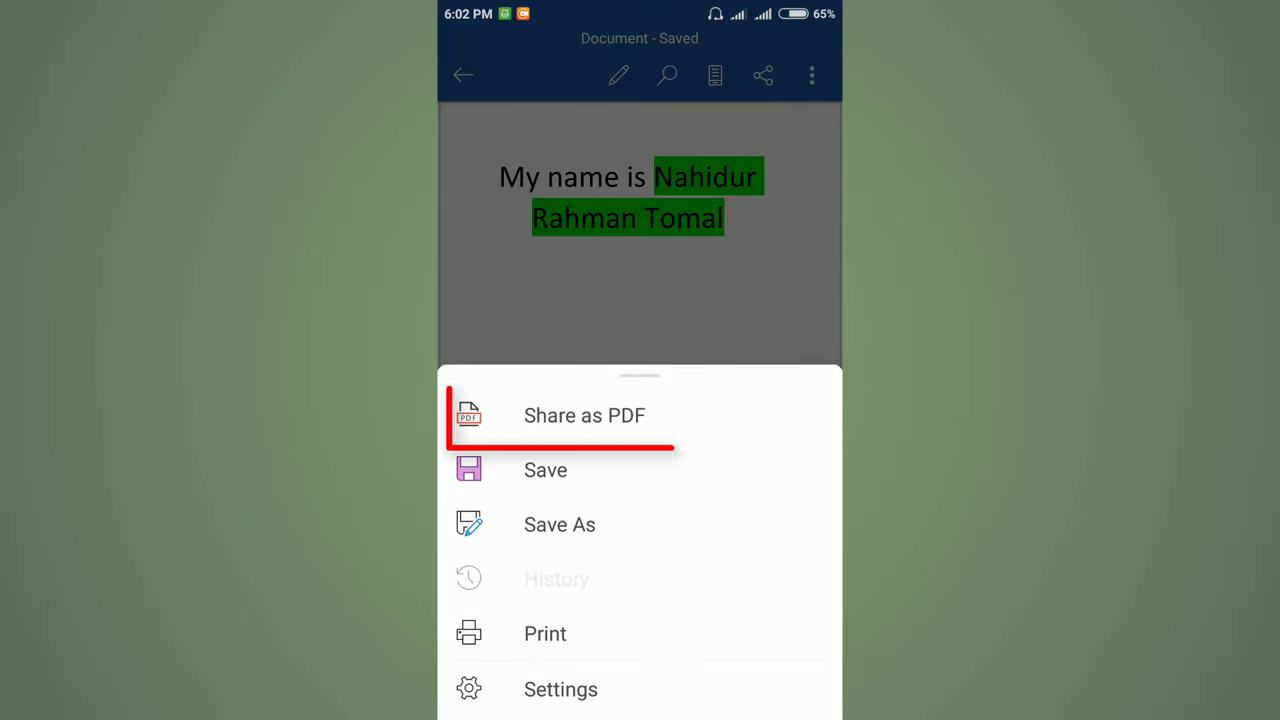
{"action": "left_click", "coordinate": [584, 415]}
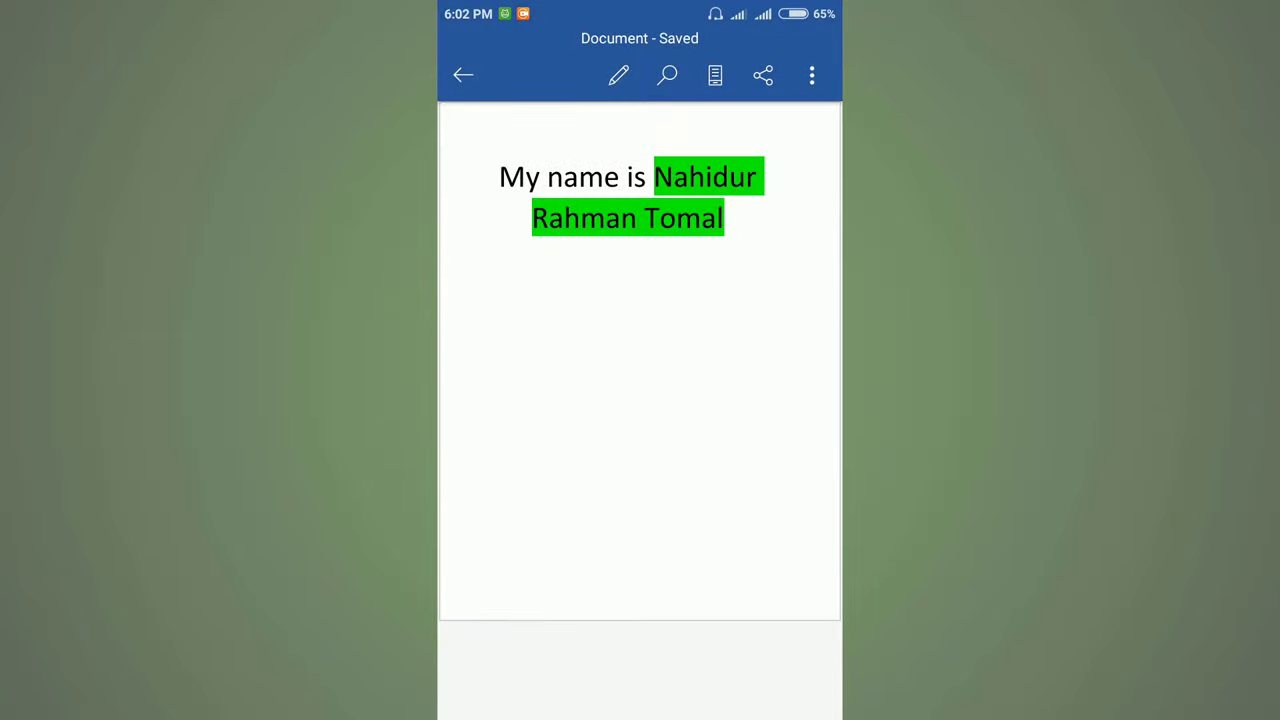